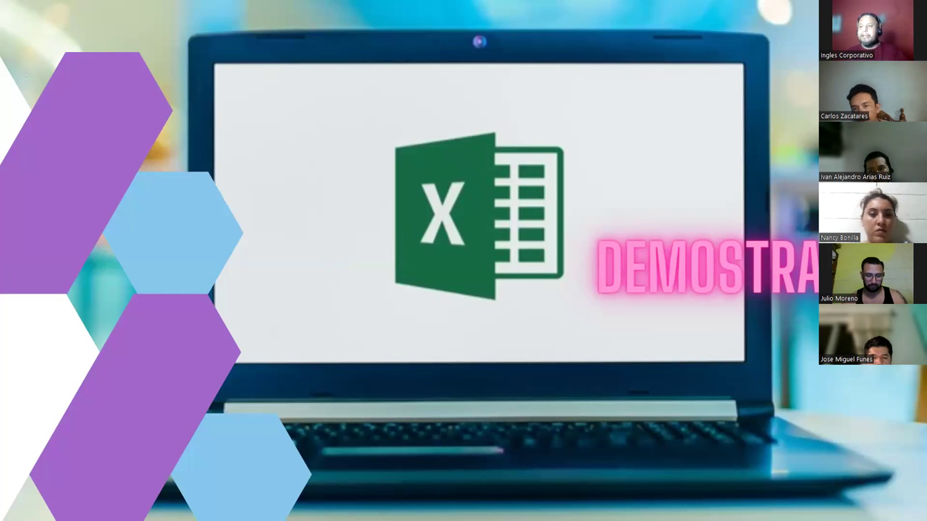
Switch to the Excel workbook and enlarge the view of the Sesion 08 employee table on sheet Ejercicio 08.
key("alt+Tab")
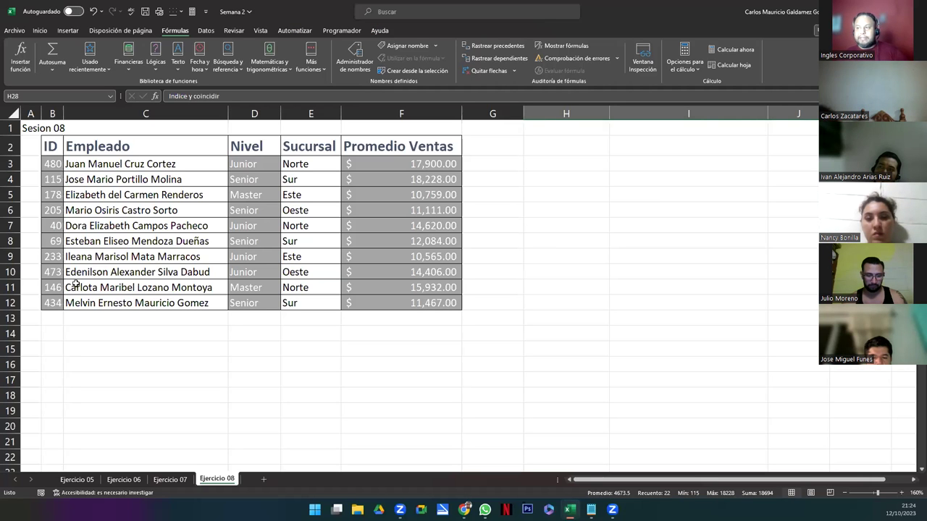
left_click(130, 230)
scroll(184, 287, "up", 2, "ctrl")
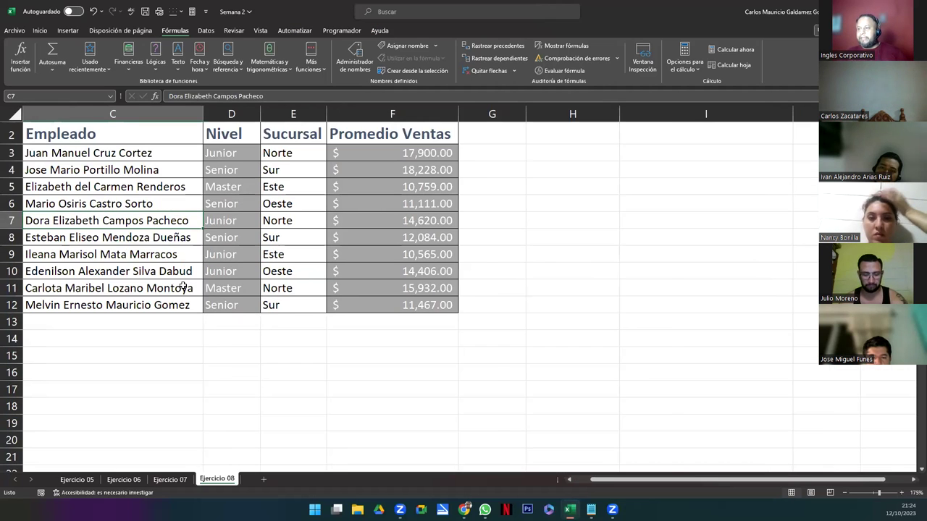
scroll(182, 285, "up", 1, "ctrl")
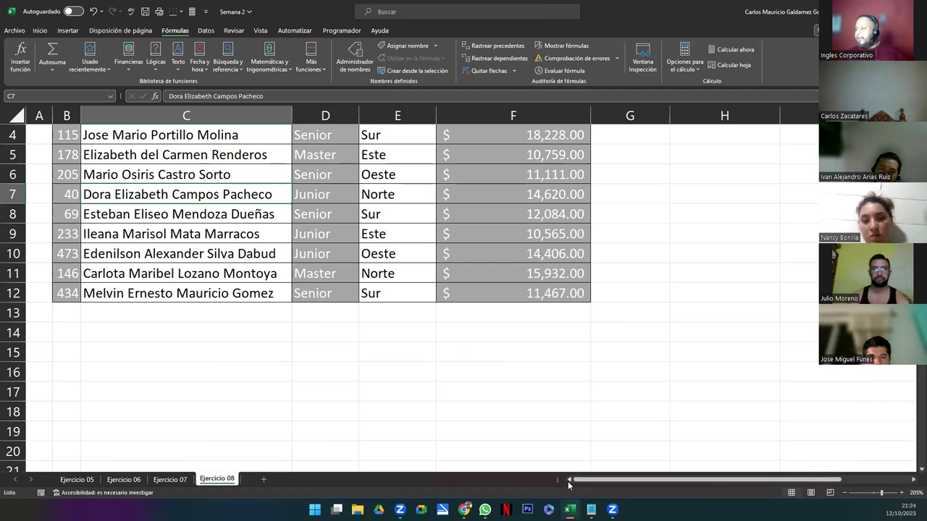
scroll(174, 310, "up", 1)
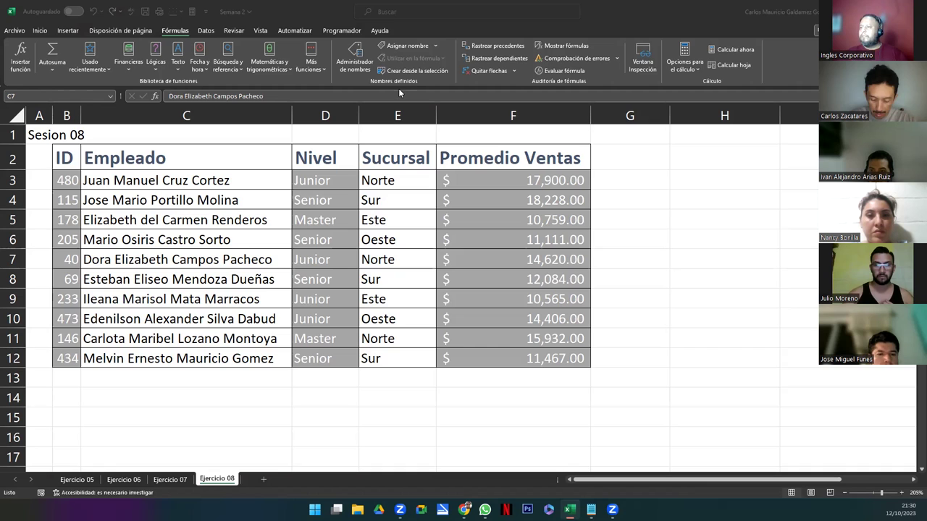
Select the table headers in B2:F2 and check the available text orientation options.
left_click(41, 29)
left_click(41, 29)
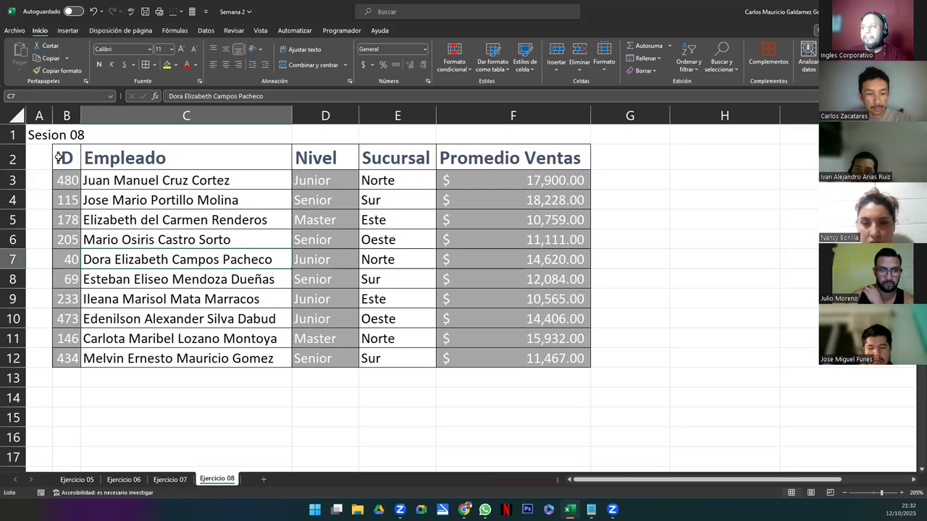
left_click_drag(61, 158, 516, 160)
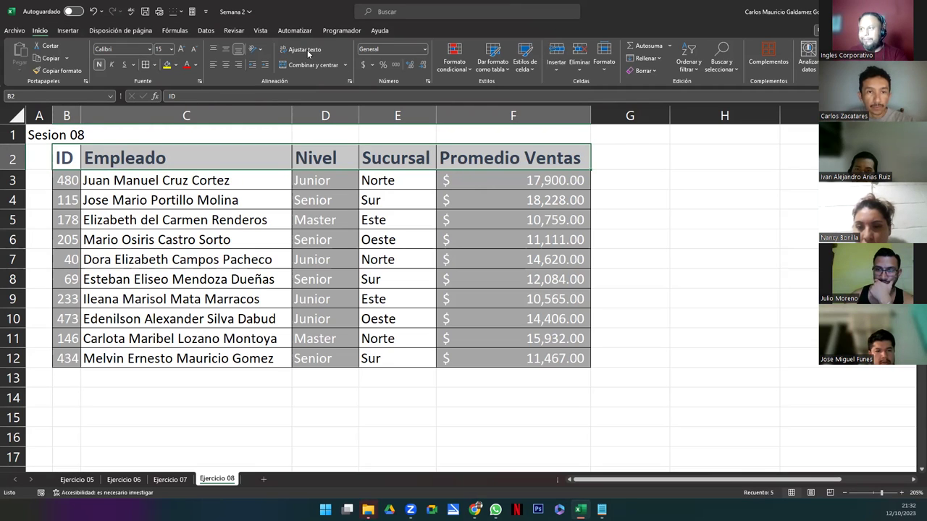
left_click(255, 48)
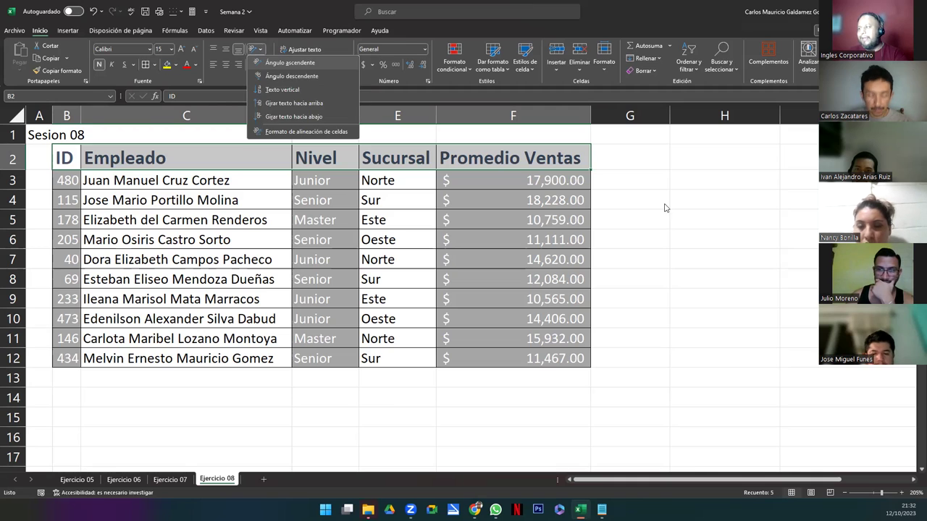
left_click(674, 203)
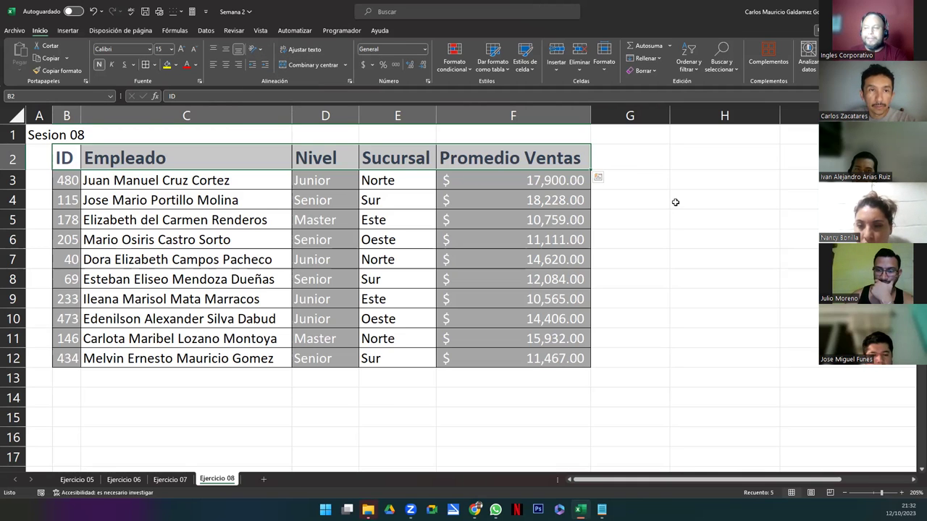
Enter the formula =MAYUSC(C2) in G2 to convert the Empleado header to uppercase.
left_click(628, 166)
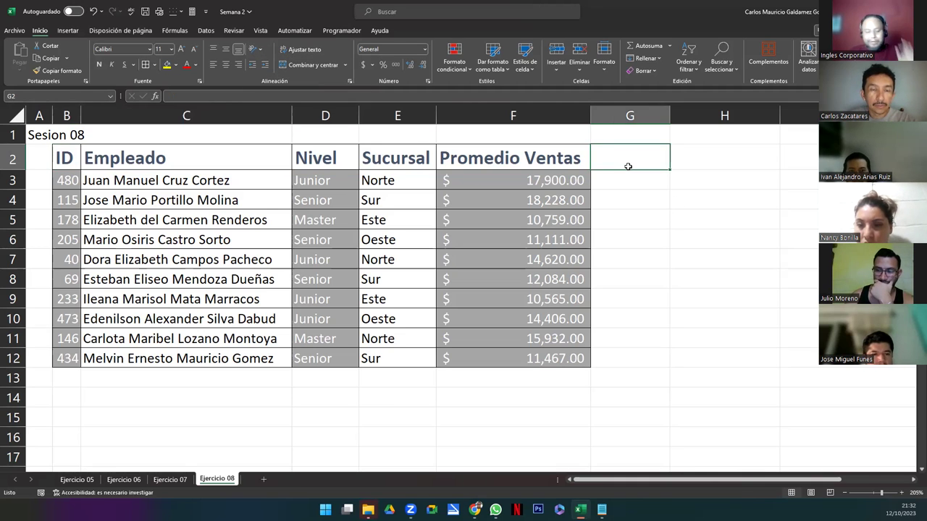
type("=")
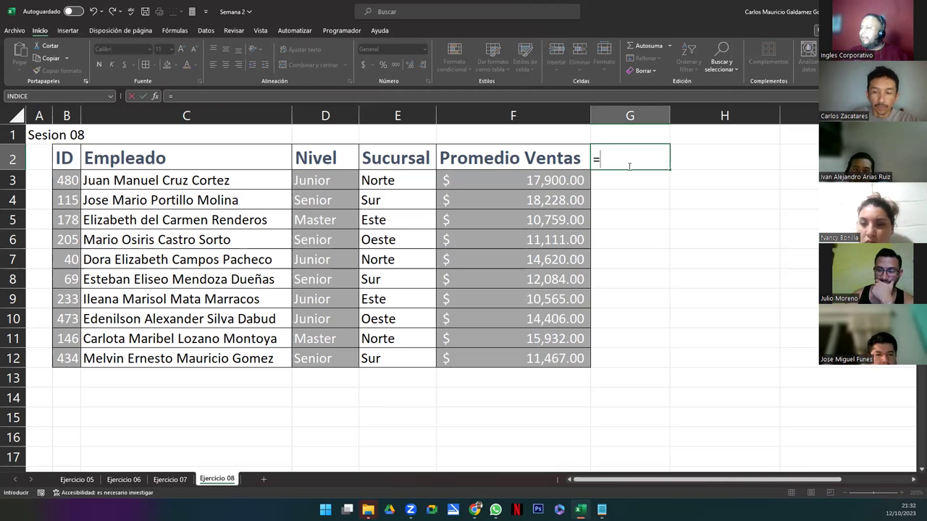
type("mayus")
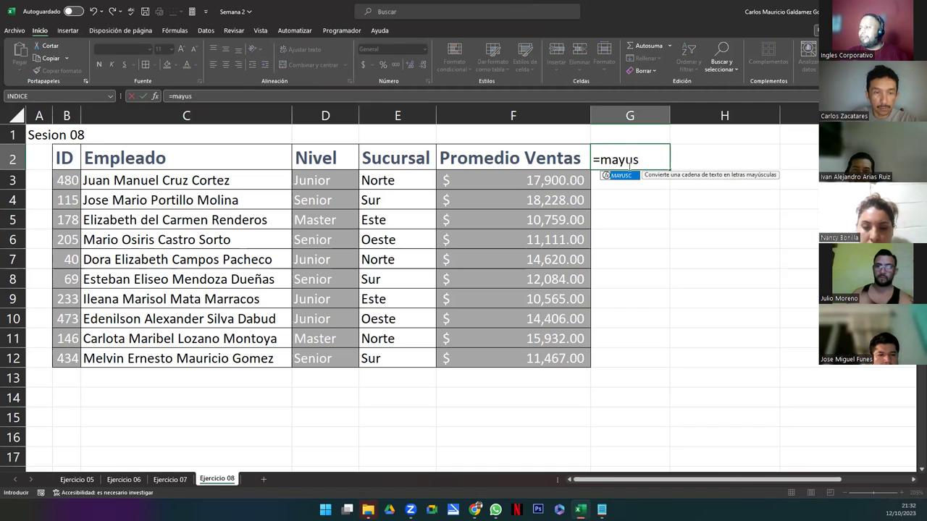
key("Tab")
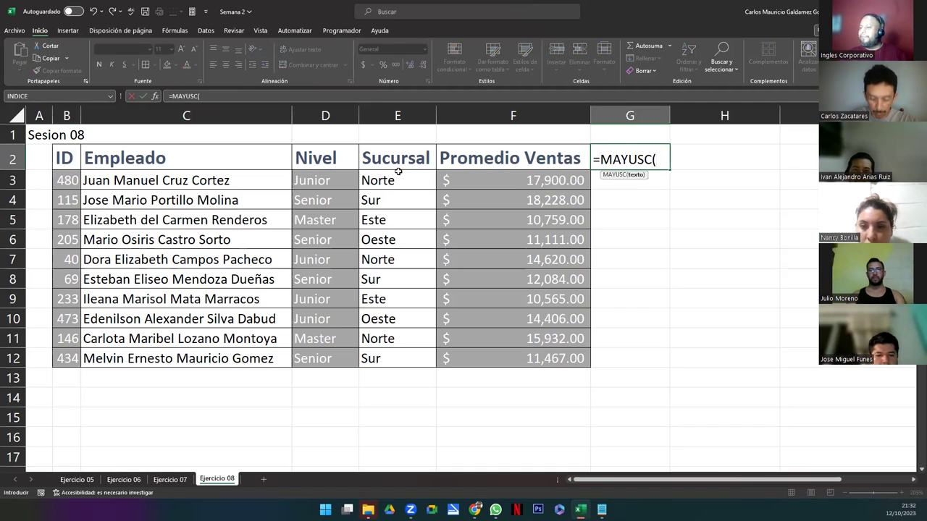
left_click(226, 159)
type(")")
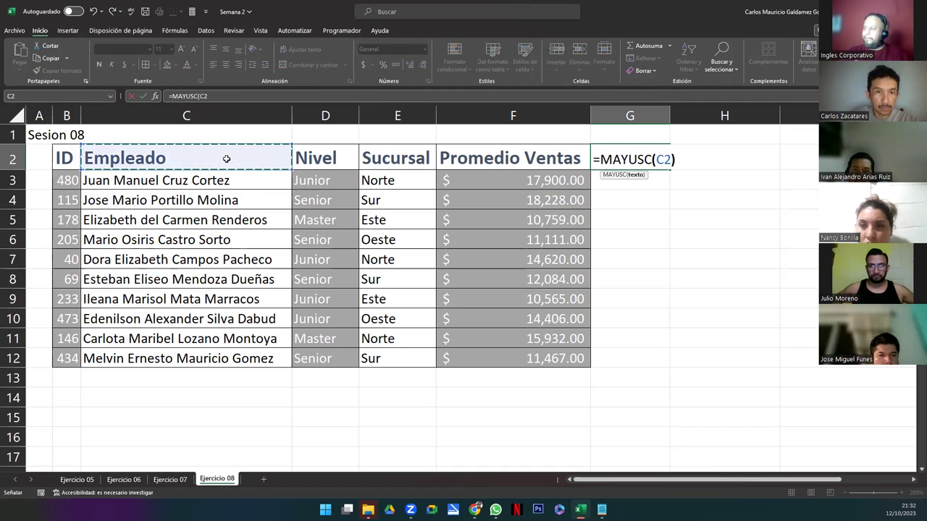
key("Return")
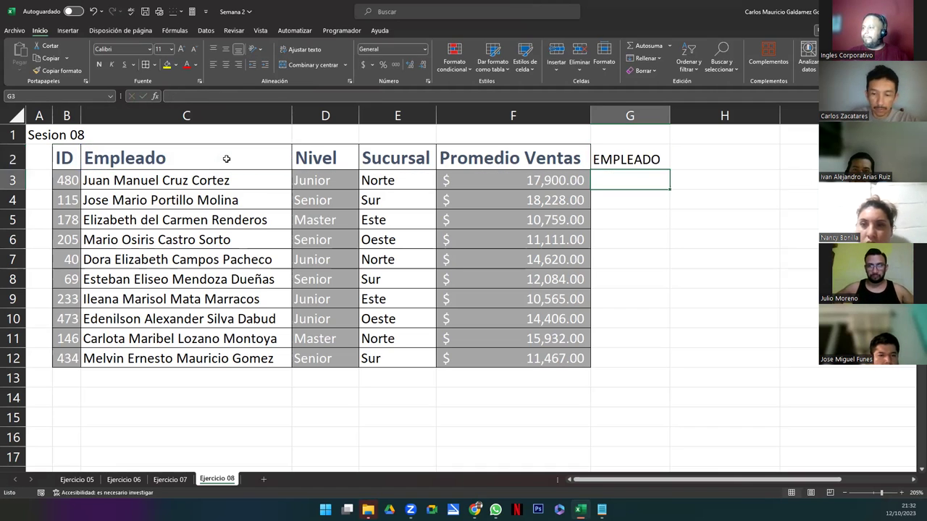
Copy the uppercase header from G2 and paste it as values over the Empleado header in C2.
left_click(604, 162)
key("ctrl+c")
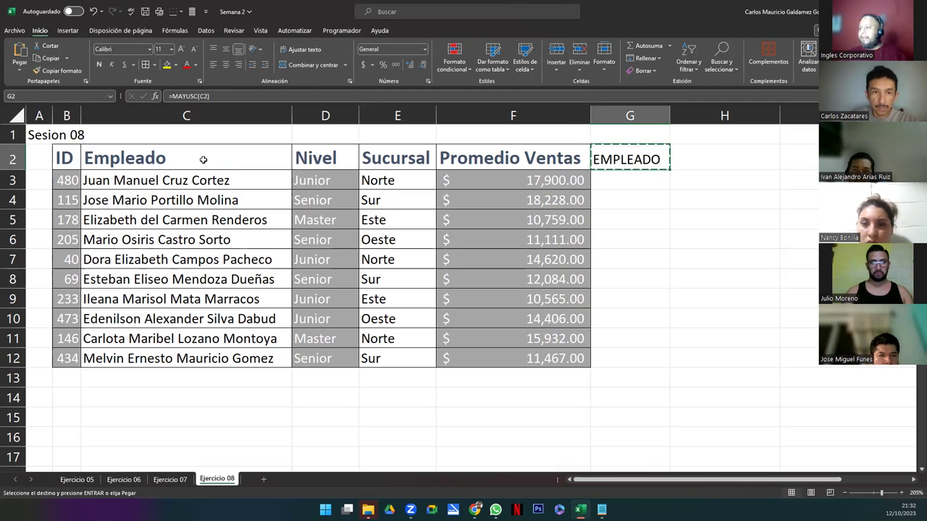
right_click(204, 159)
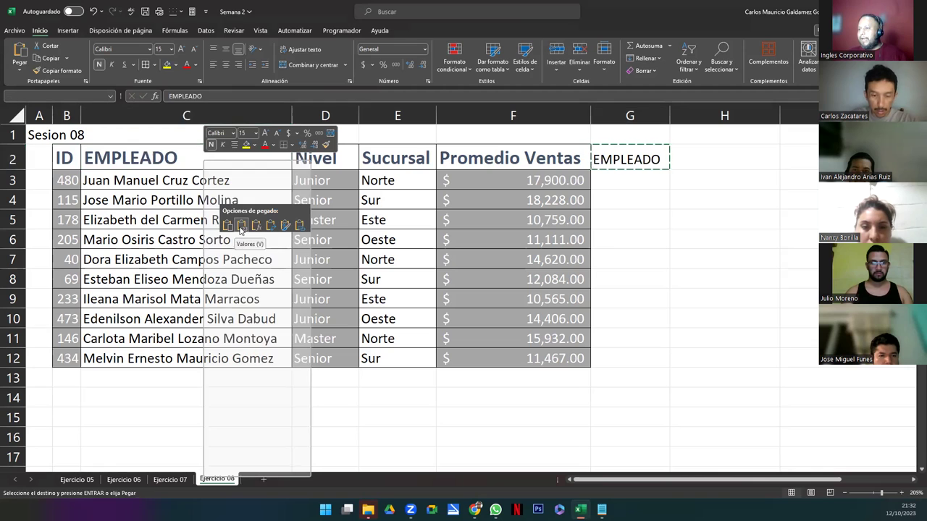
left_click(242, 226)
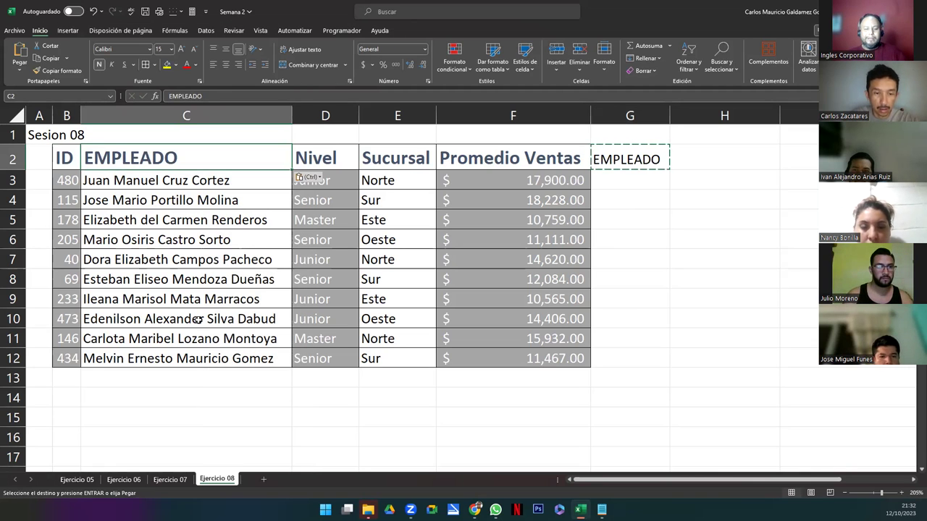
Undo the pasted header in C2 and the formula in G2, and cancel the pending copy.
key("ctrl+z")
key("ctrl+z")
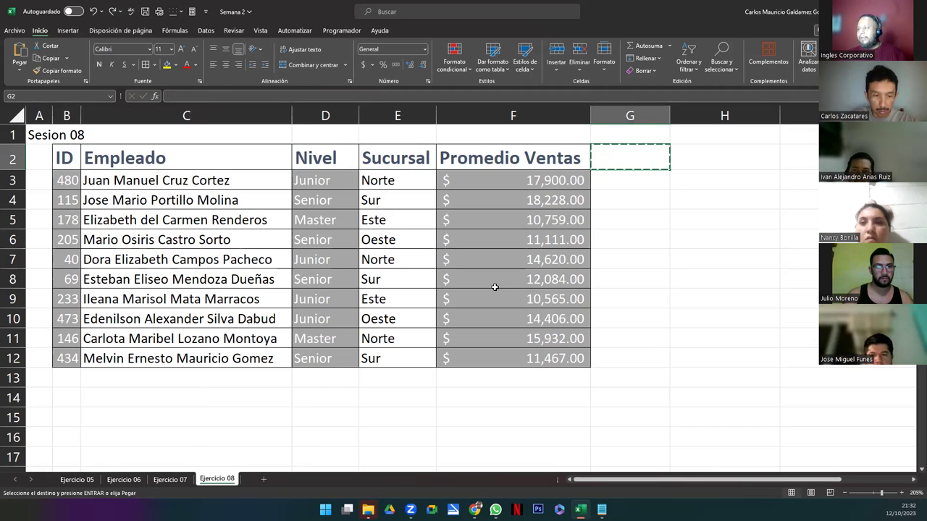
left_click(639, 244)
key("Escape")
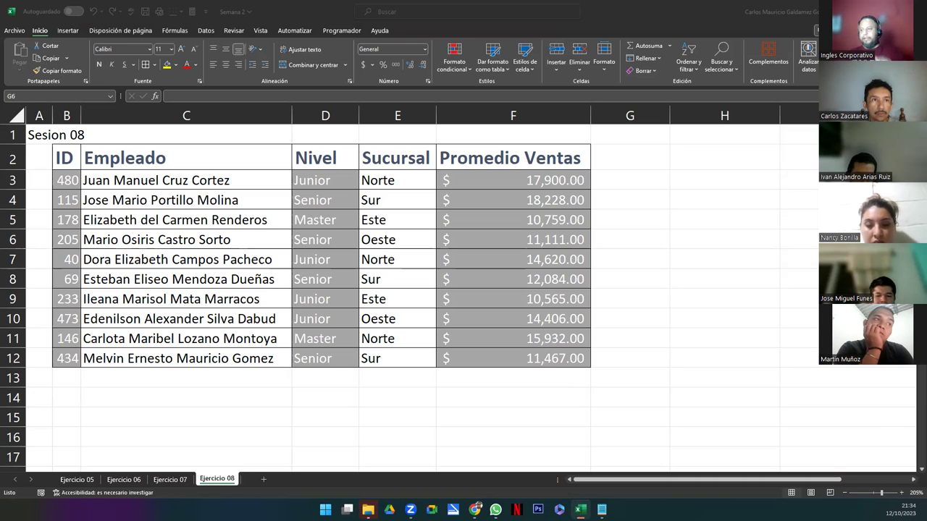
Go through the table's column headers one by one, from ID to Promedio Ventas.
left_click(182, 299)
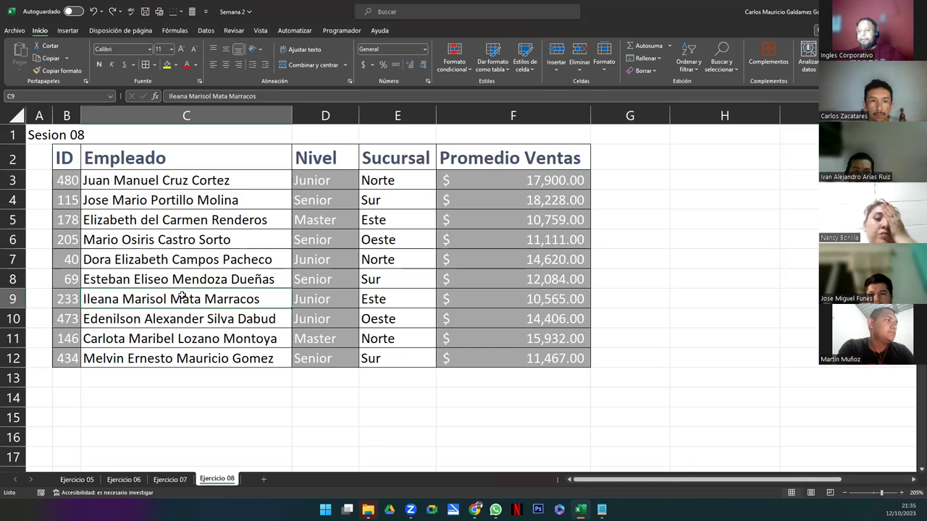
left_click(62, 161)
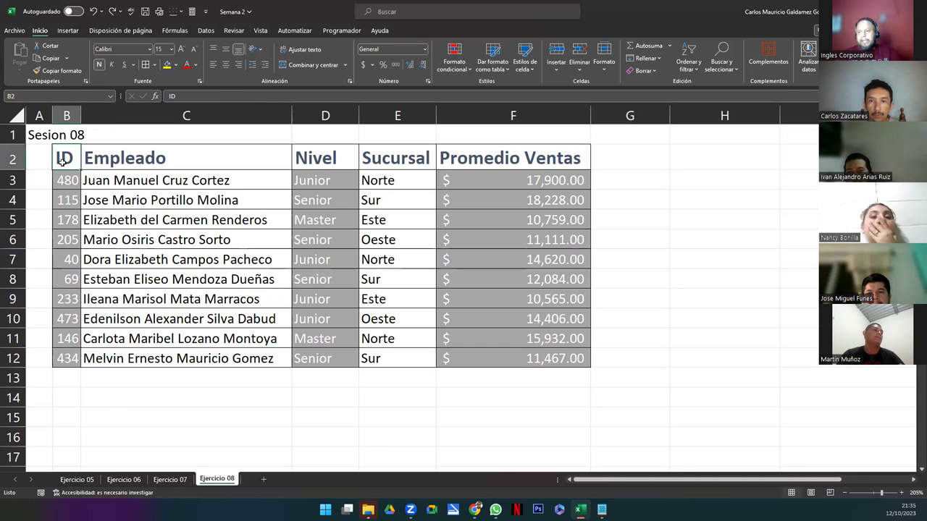
left_click(173, 168)
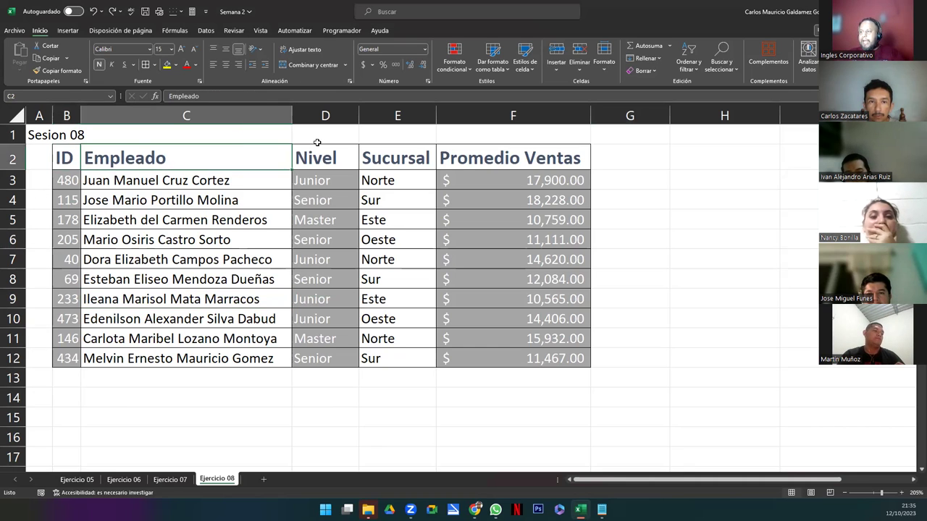
left_click(322, 158)
left_click(389, 157)
left_click(498, 161)
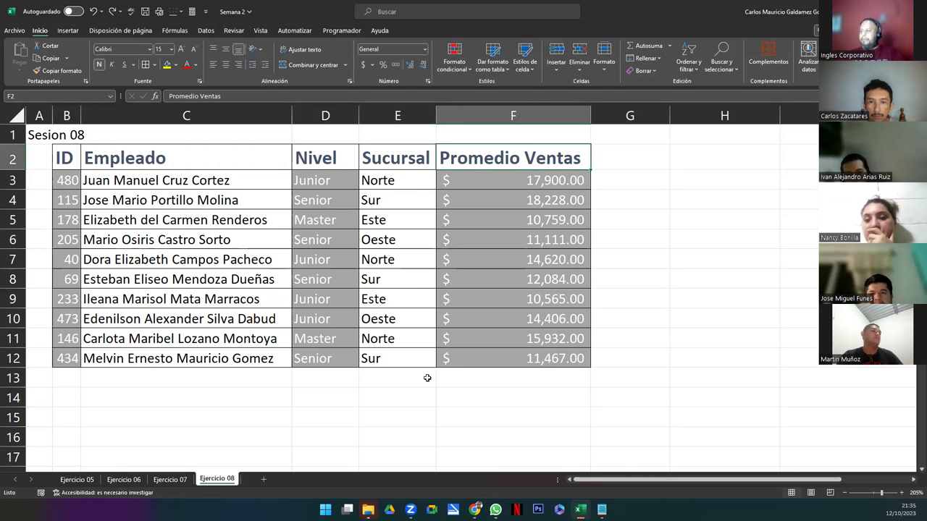
Move the Indice y coincidir block from H28:J30 up beside the employee table so that it starts in H1.
scroll(427, 378, "down", 5)
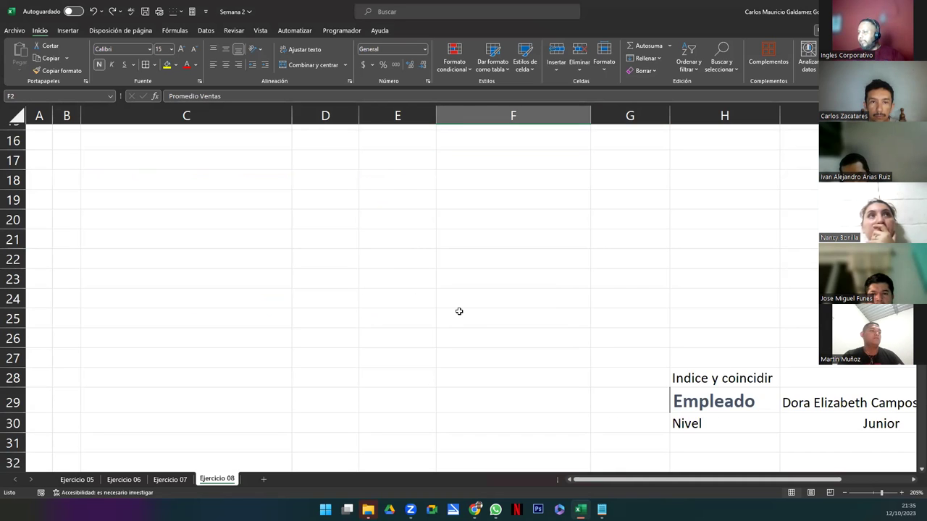
scroll(434, 316, "down", 4, "ctrl")
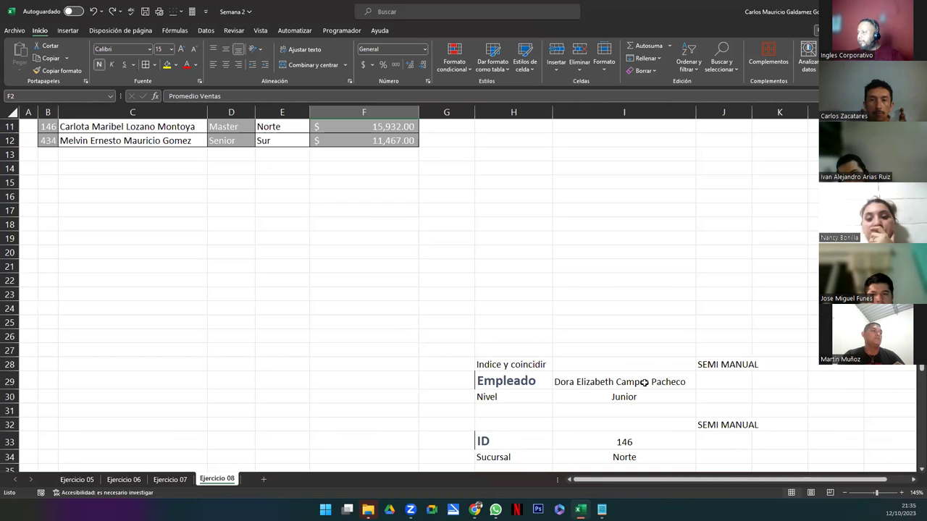
left_click(644, 382)
scroll(588, 374, "down", 2)
scroll(587, 373, "down", 5)
scroll(587, 373, "up", 5)
left_click_drag(493, 299, 716, 323)
left_click_drag(630, 327, 508, 145)
left_click(526, 242)
Clear the contents of I2:I3 and remove all data validation from I2.
left_click_drag(579, 145, 581, 152)
key("Delete")
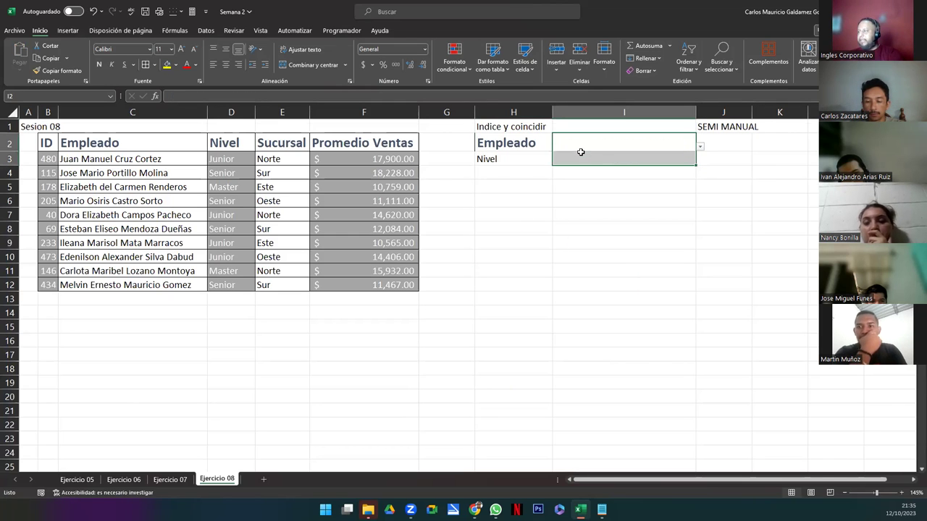
left_click(612, 146)
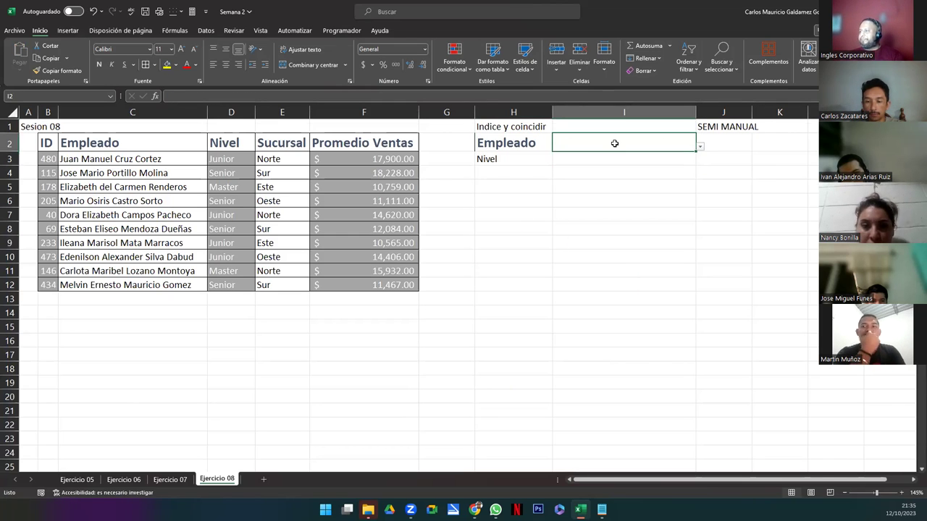
left_click(206, 31)
left_click(555, 72)
left_click(367, 309)
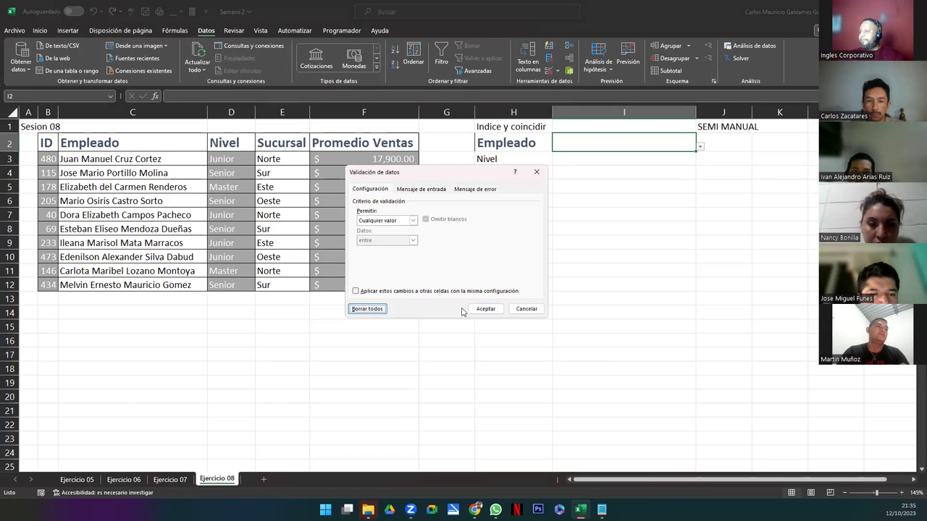
left_click(483, 309)
left_click(598, 284)
Review the Empleado and Nivel labels, the empty lookup cell I2 and the employee names in C3:C12.
left_click(505, 141)
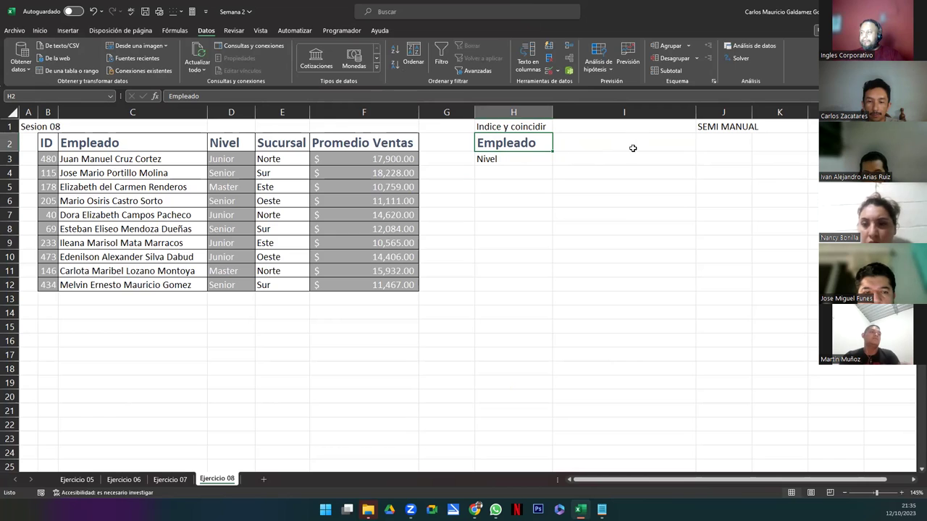
left_click(512, 157)
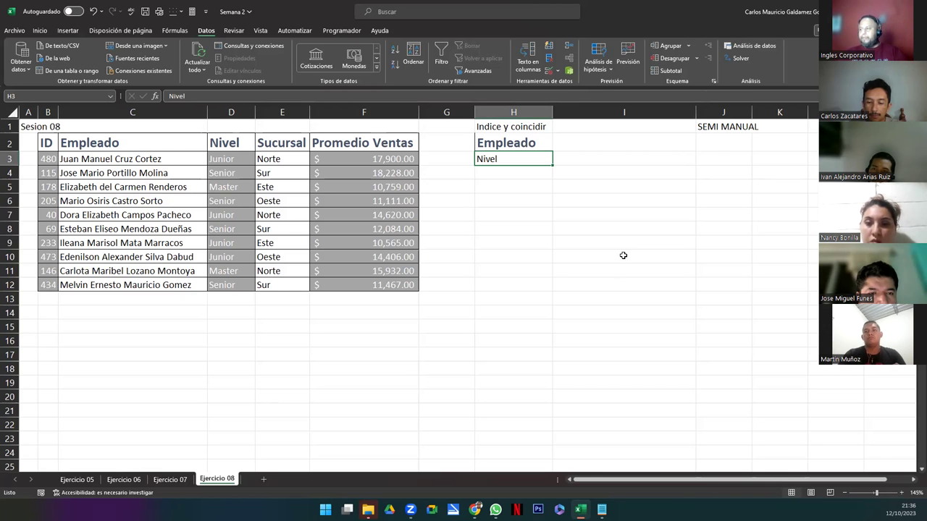
left_click(585, 141)
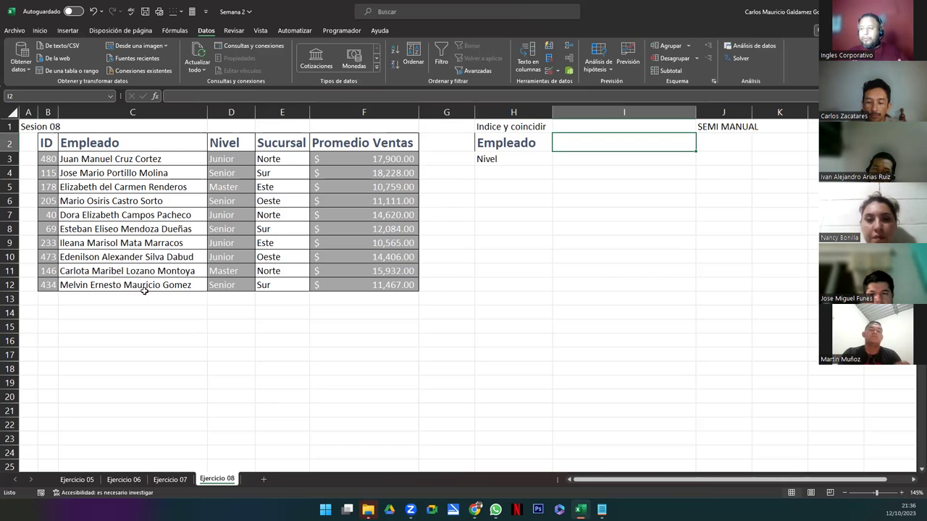
left_click(115, 161)
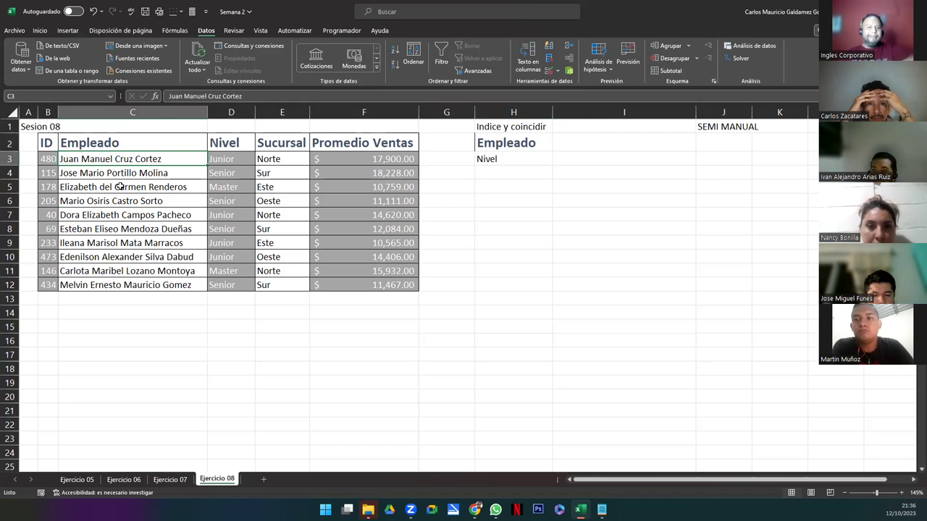
left_click_drag(92, 159, 121, 281)
Add list data validation to I2 using the employee names in C3:C12 as the source.
left_click(598, 141)
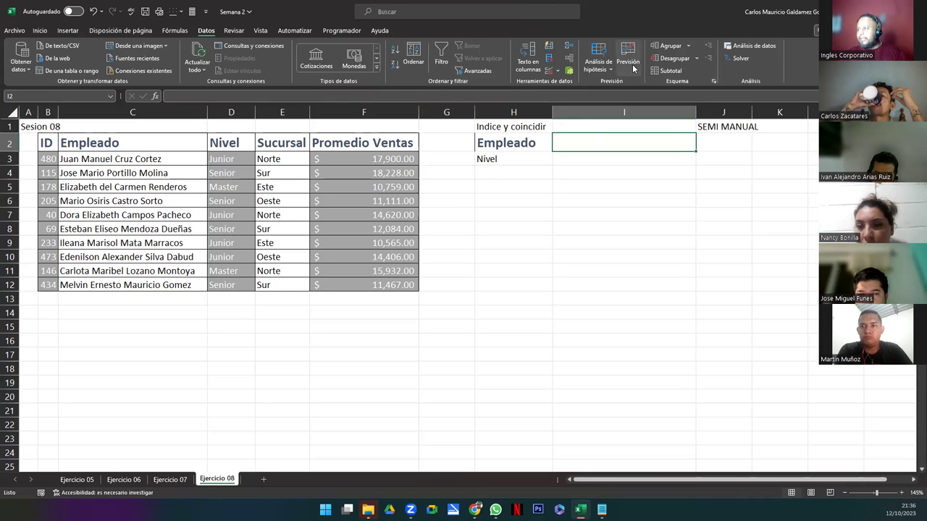
left_click(546, 69)
left_click(412, 220)
left_click(389, 248)
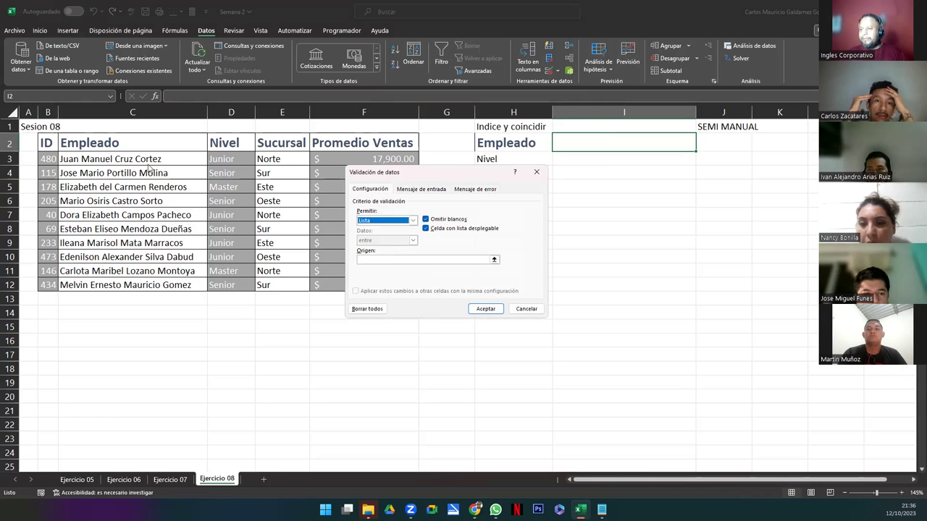
left_click(489, 260)
left_click_drag(108, 161, 109, 282)
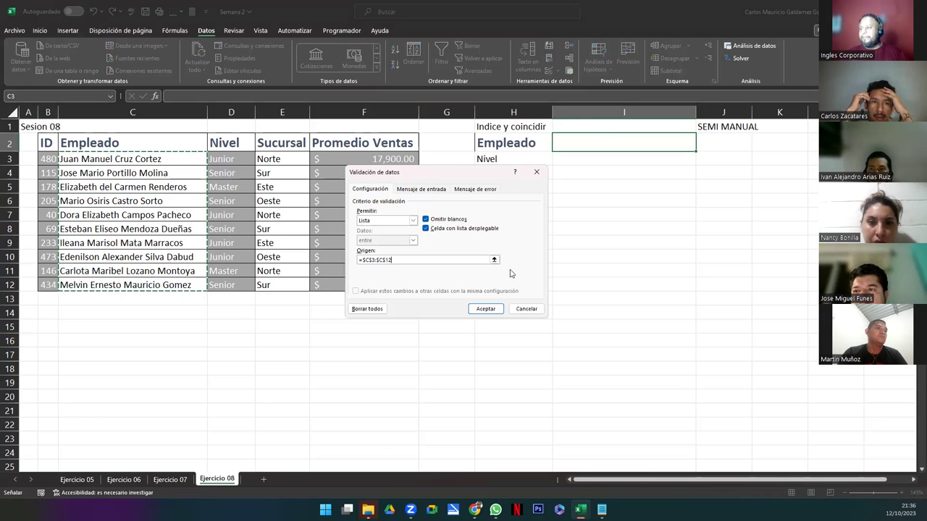
left_click(484, 305)
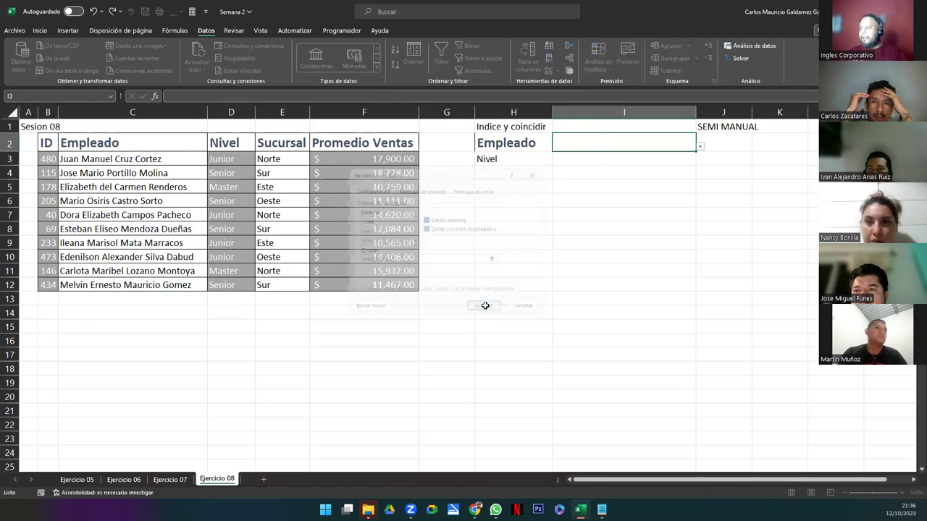
left_click(700, 147)
left_click(586, 139)
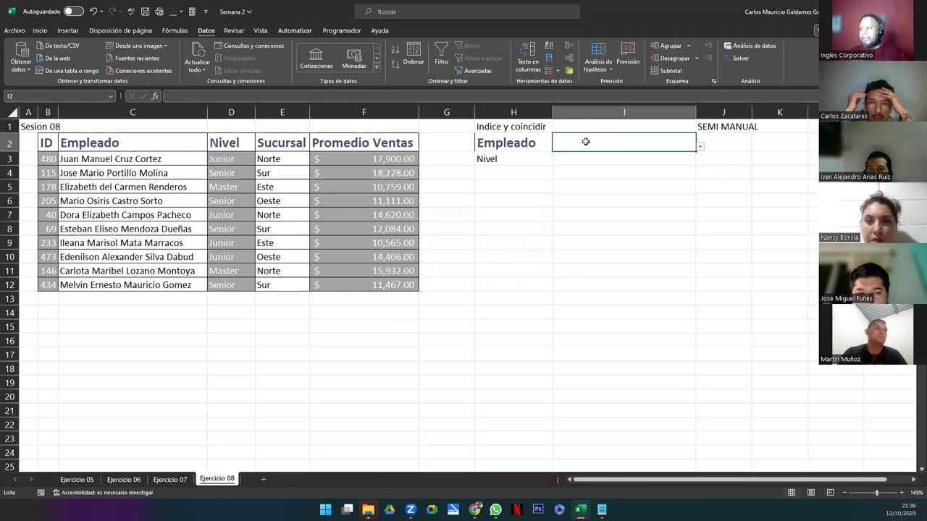
Start an INDICE formula in I3, beside the Nivel label, with the table data B3:F12 as its matrix.
left_click(492, 157)
left_click(587, 159)
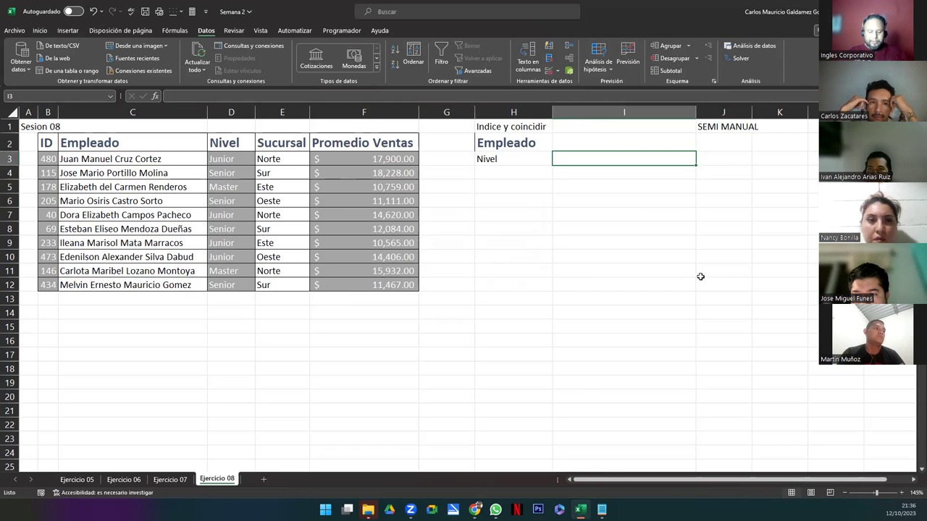
type("=indice(")
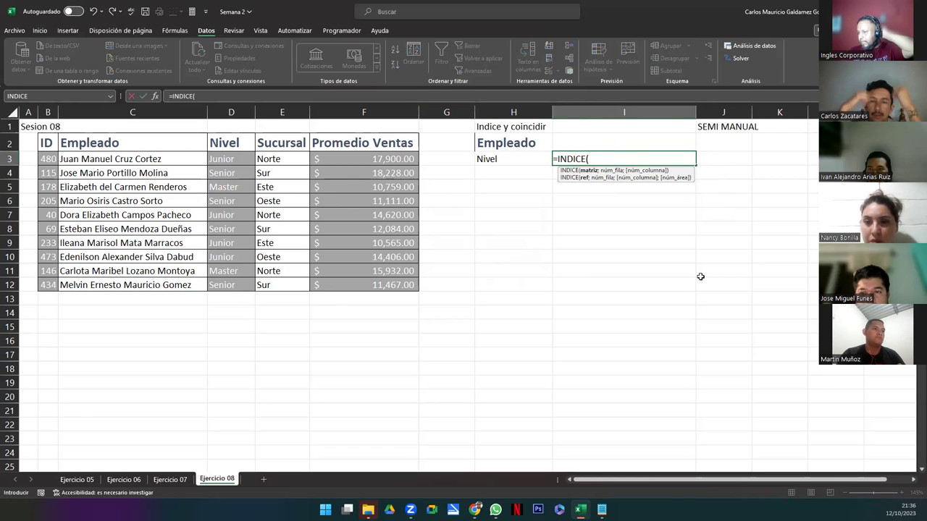
left_click_drag(46, 159, 366, 279)
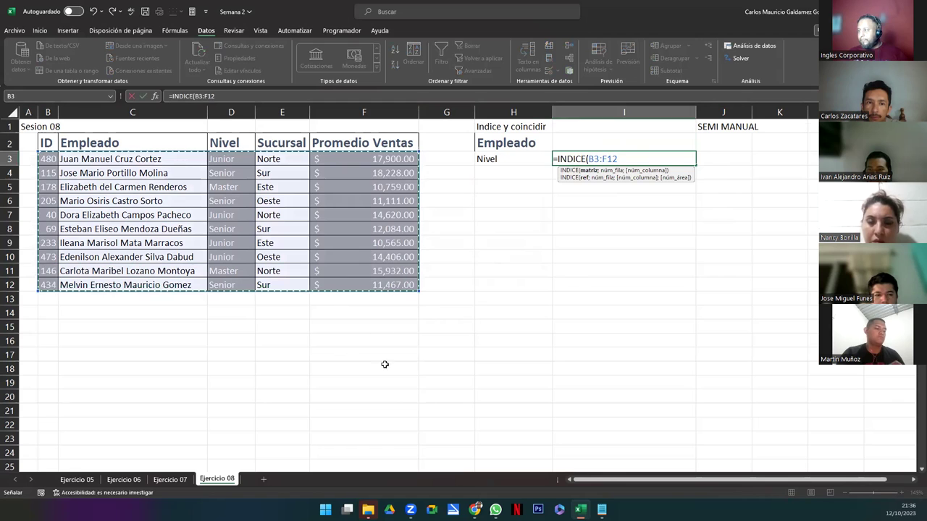
type(";")
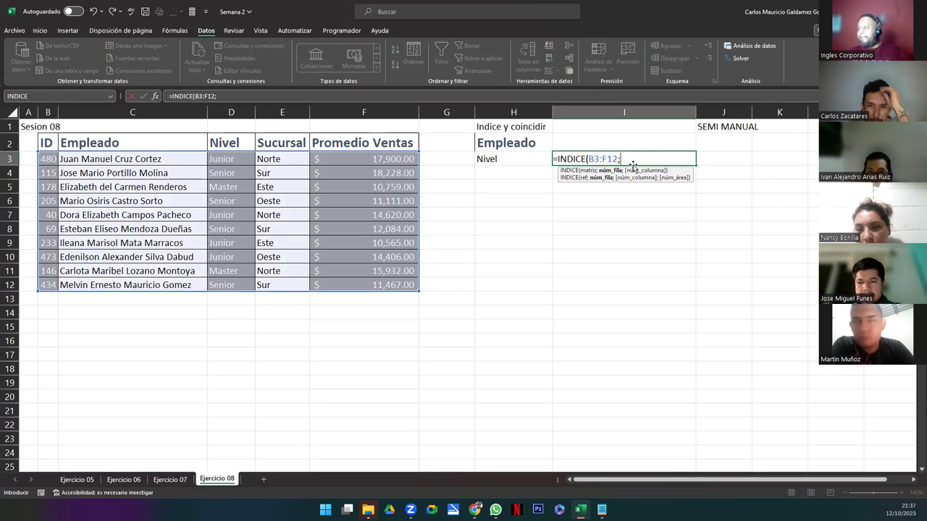
Add a COINCIDIR as the row argument that looks up I2 in C3:C12 with exact match 0.
type("coin")
key("Tab")
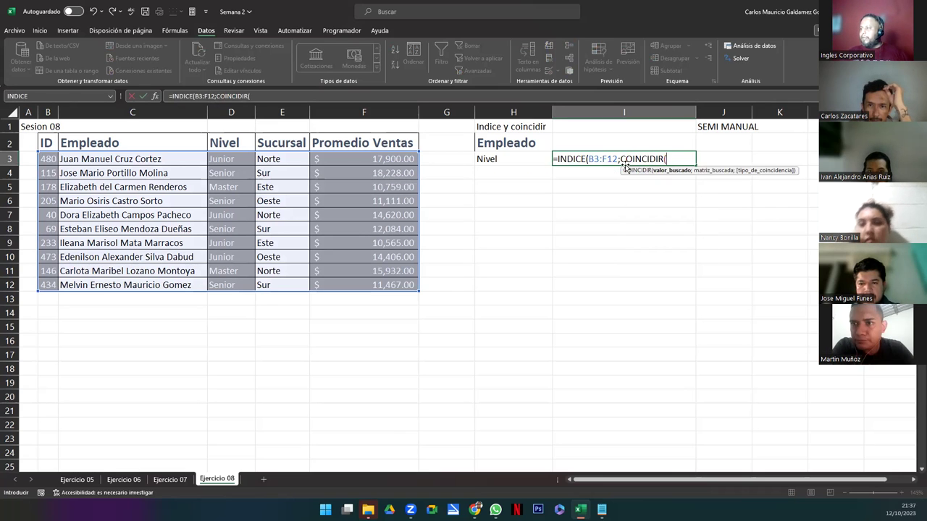
left_click(585, 143)
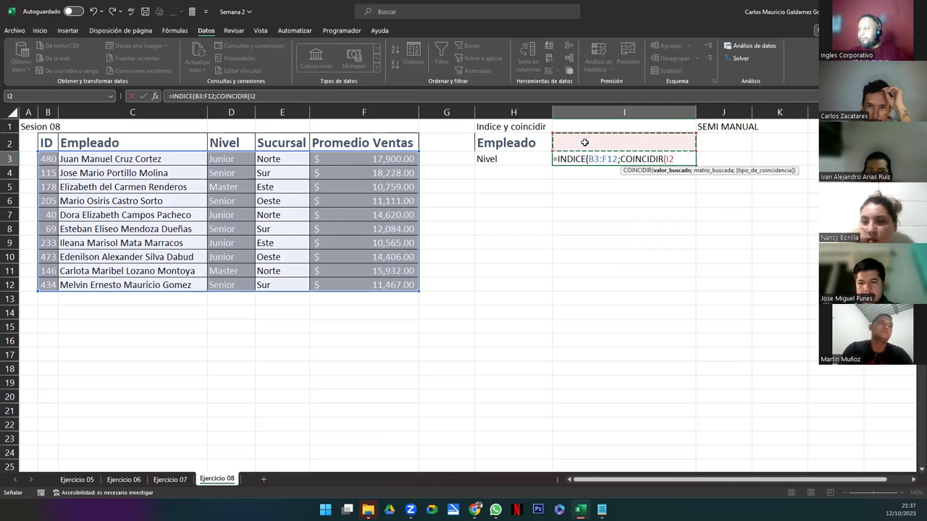
type(";")
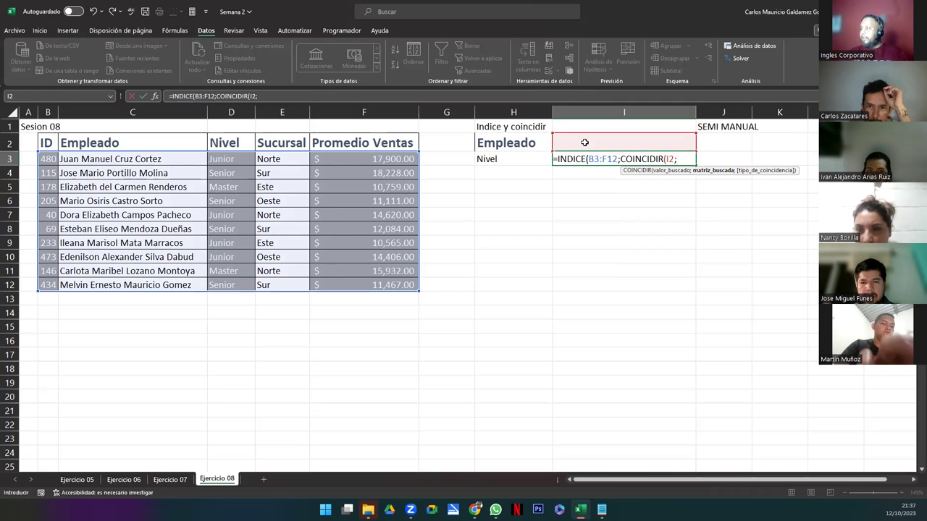
left_click_drag(69, 161, 90, 284)
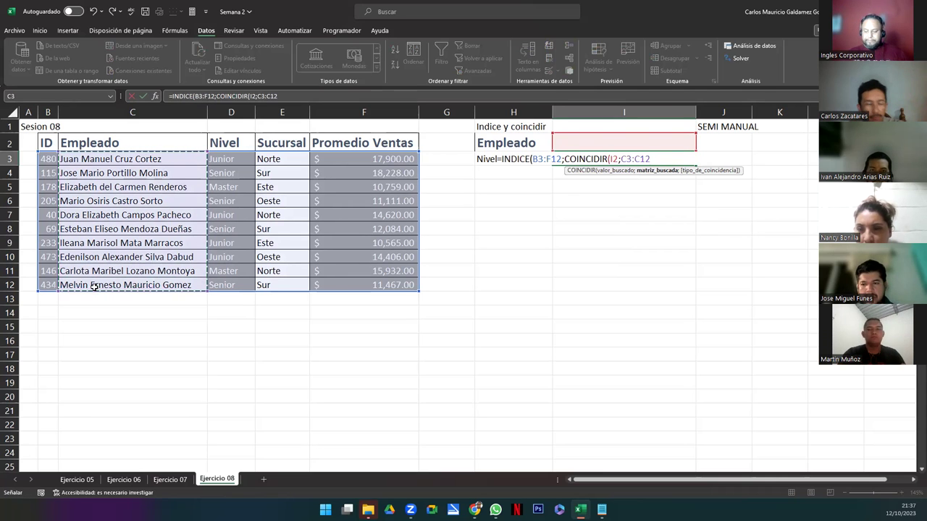
type(";")
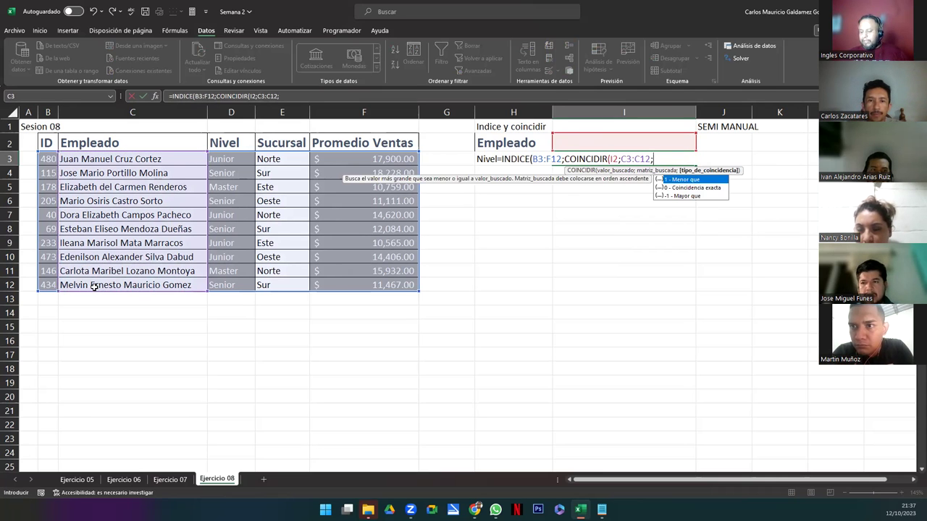
key("Down")
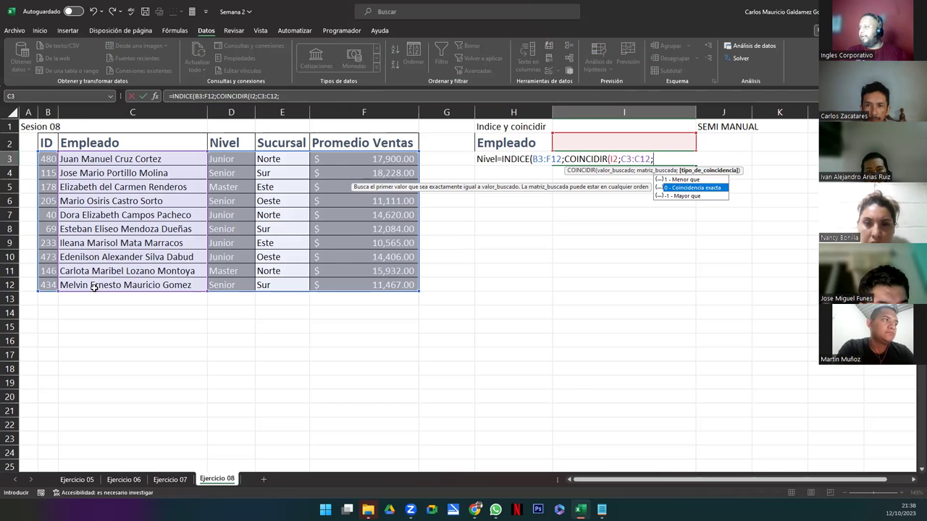
type("1")
key("BackSpace")
type("0;")
key("BackSpace")
type(")")
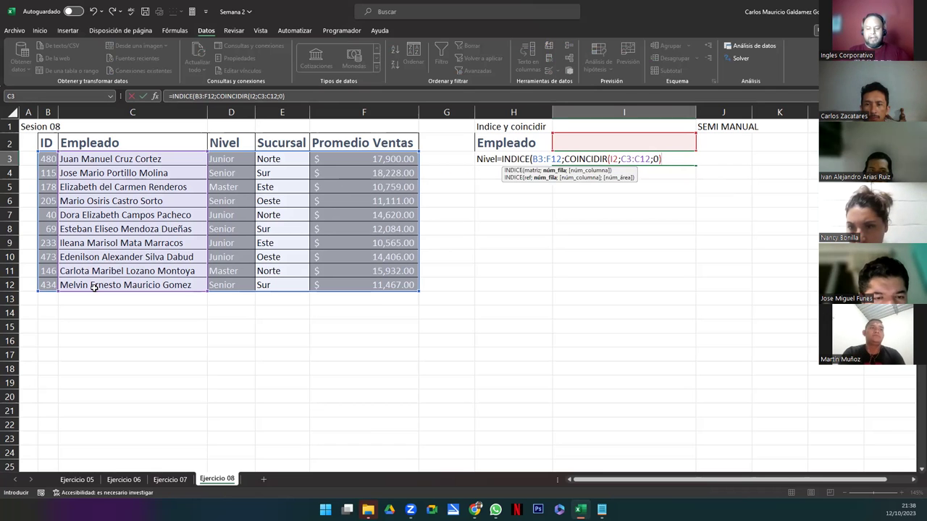
Add a second COINCIDIR as the column argument, looking up H3 in the headers B2:F2 with exact match 0, and complete the formula.
type(";")
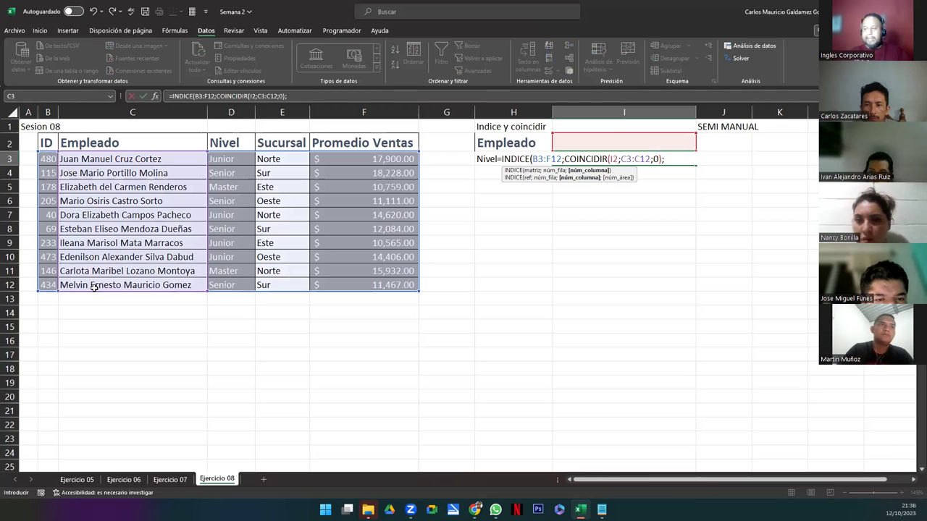
type("COINCIDIR(")
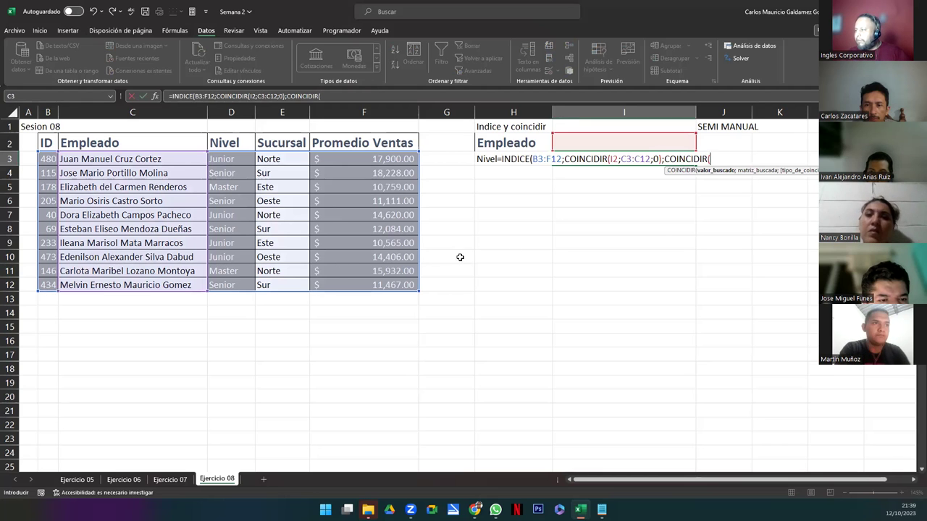
left_click(481, 159)
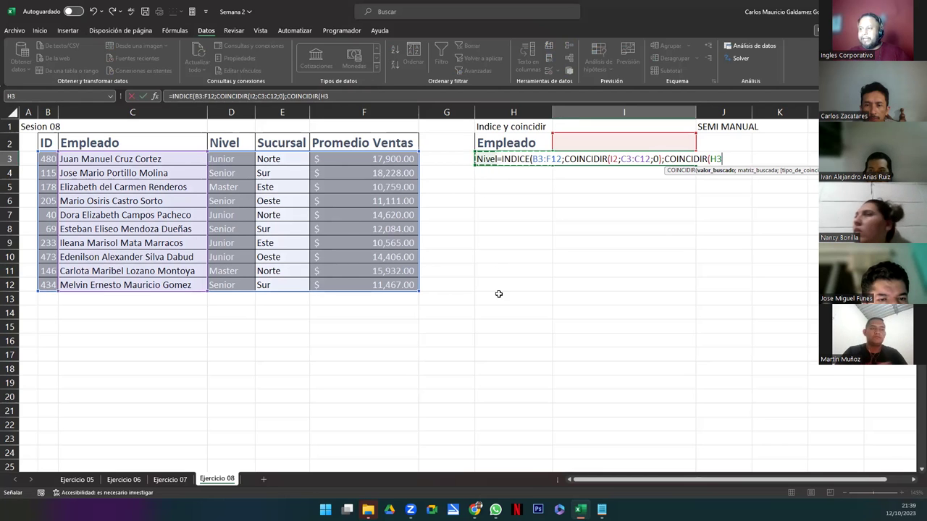
type(";")
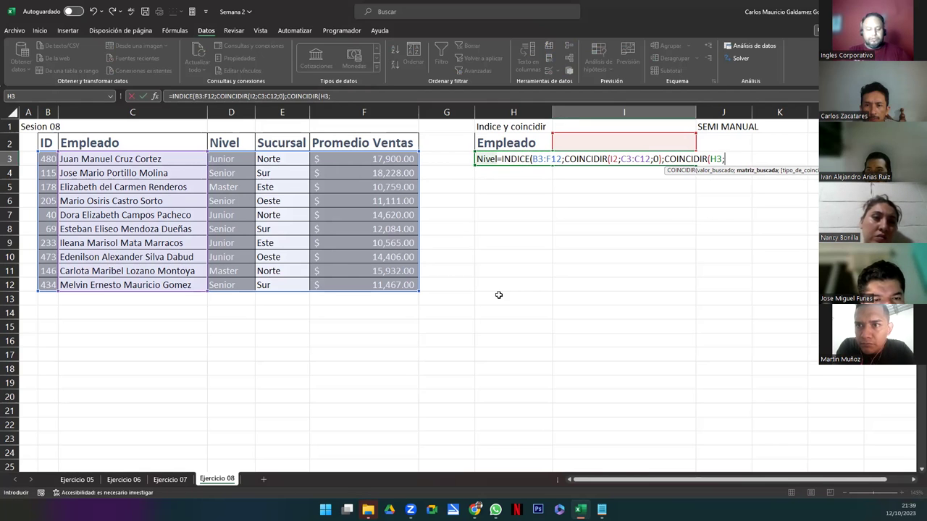
left_click_drag(45, 143, 368, 137)
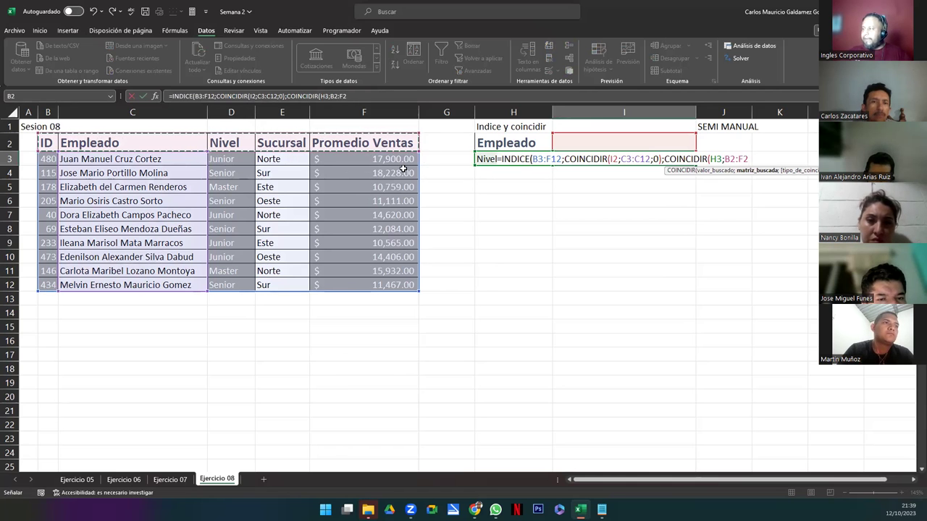
type(";0")
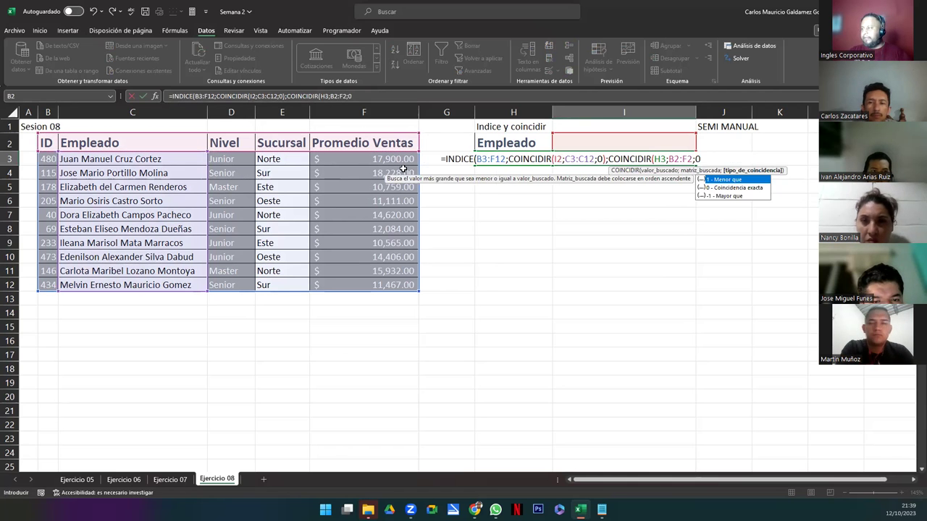
type("))")
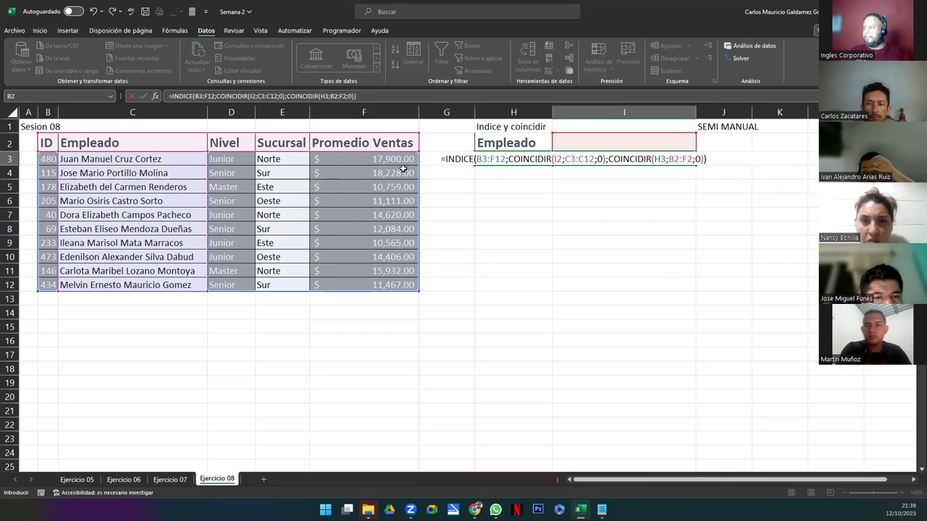
key("Return")
key("Up")
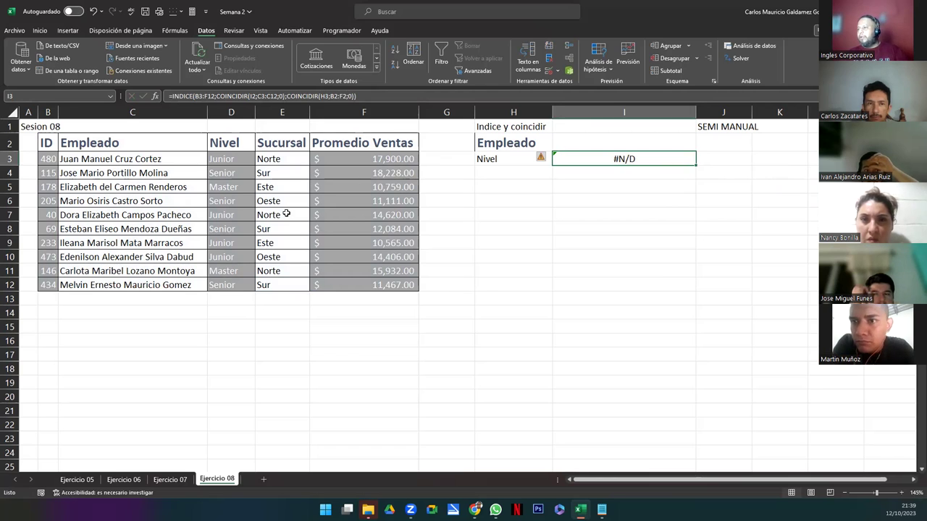
Wrap the lookup formula in I3 in SI.ERROR so that it returns "--" on an error.
left_click(484, 160)
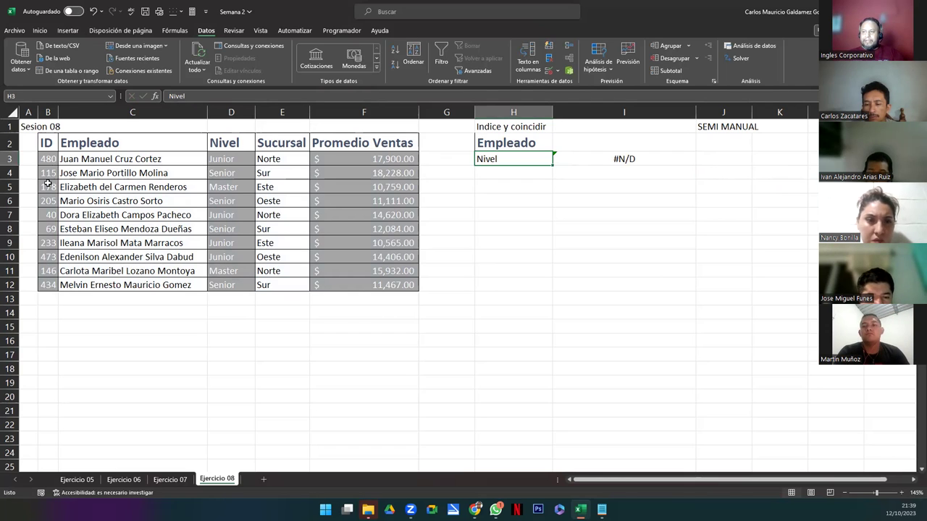
left_click_drag(47, 159, 50, 285)
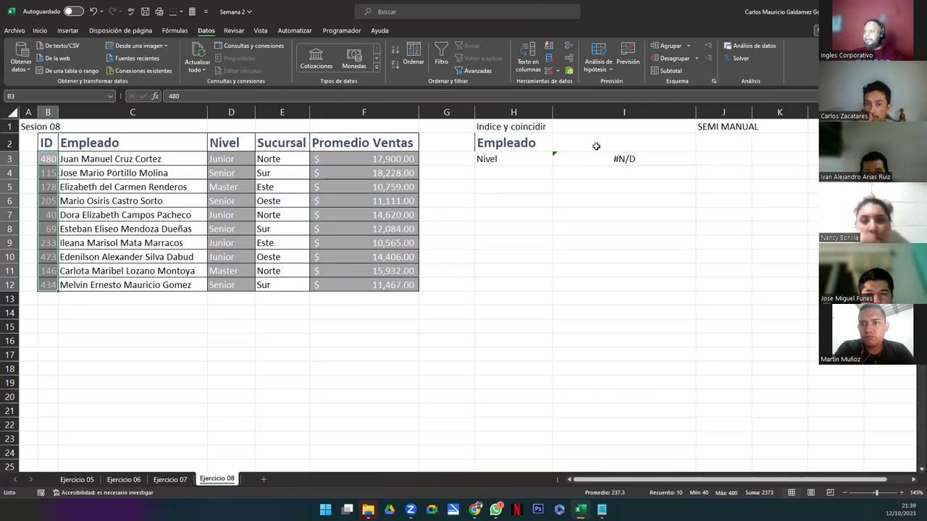
left_click(618, 159)
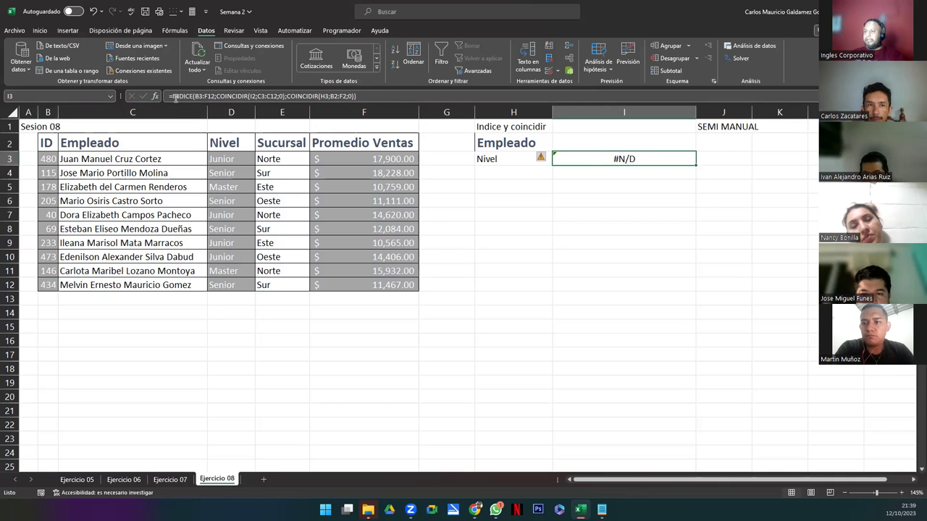
key("F2")
key("Home")
key("Right")
type("si.er")
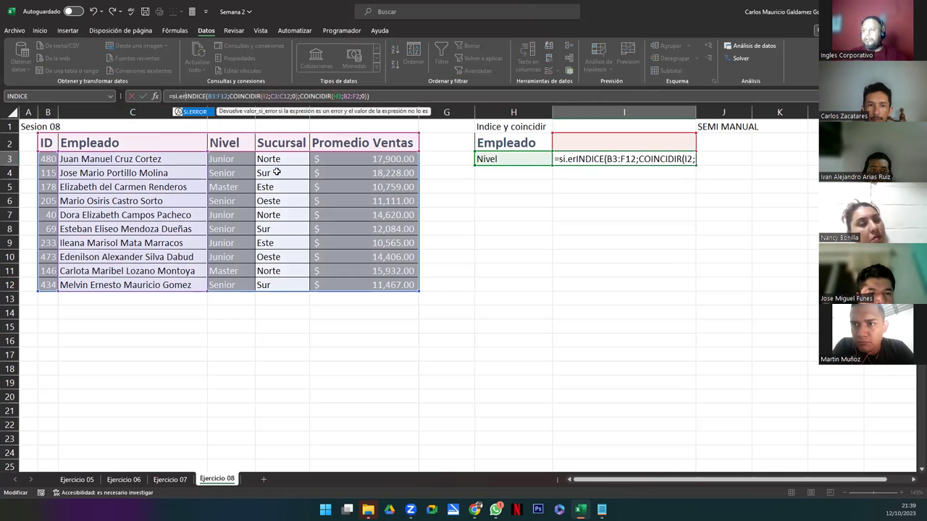
key("Tab")
key("End")
type(";")
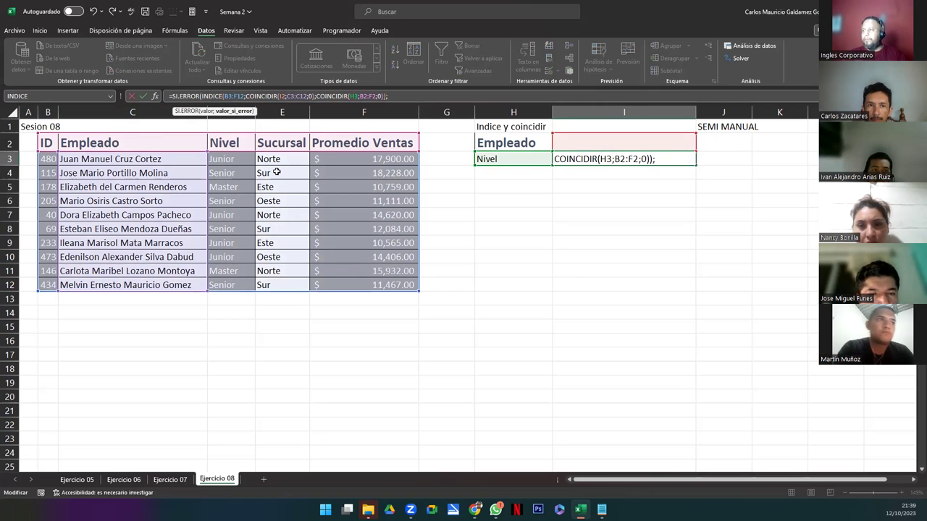
type("\"--\"")
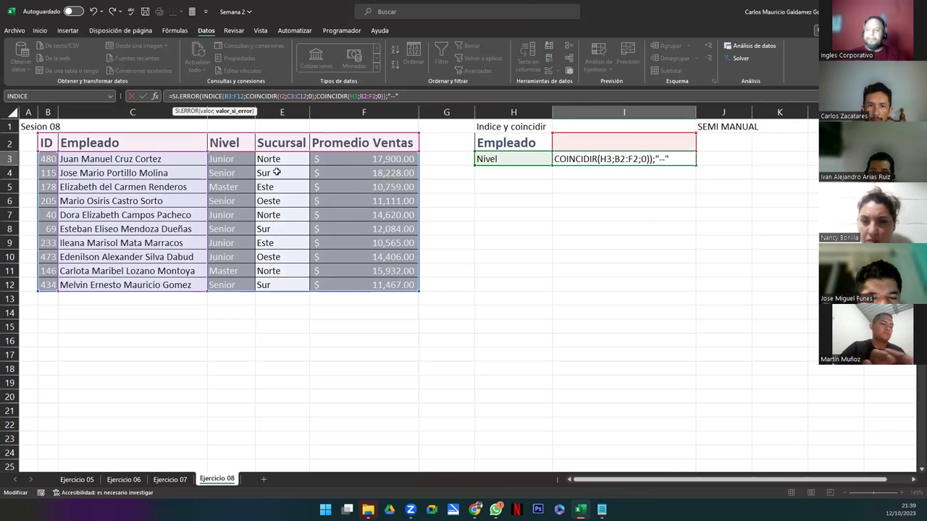
type(")")
key("Return")
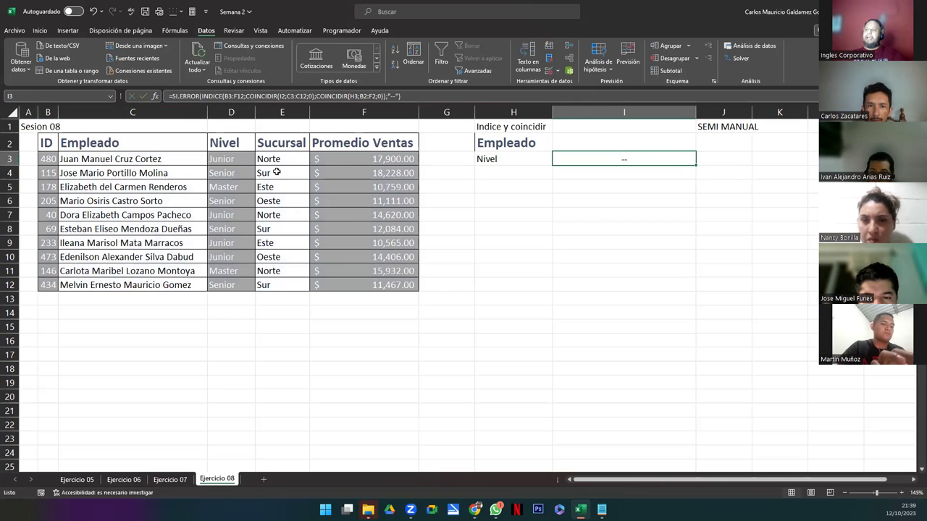
Make the Nivel result in I3 bold and choose the employee from table row 8 in the I2 drop-down list.
left_click(40, 30)
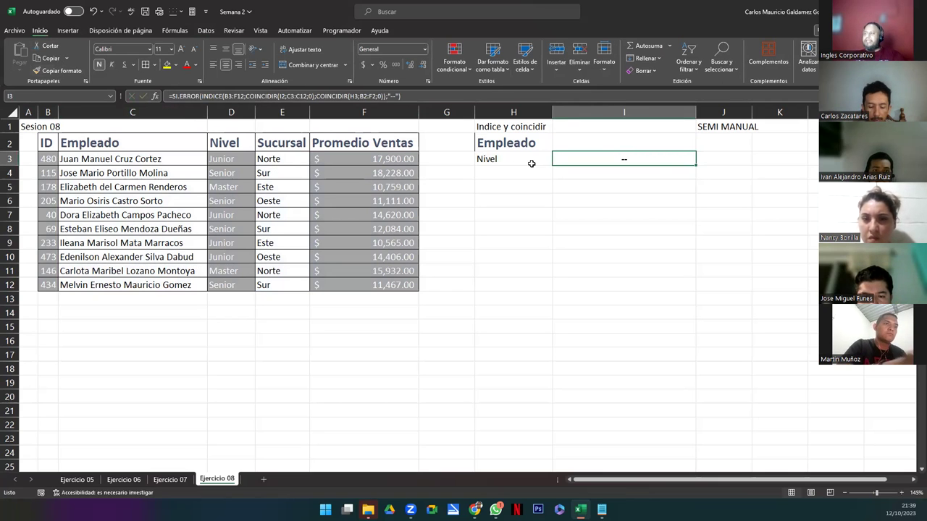
left_click(578, 146)
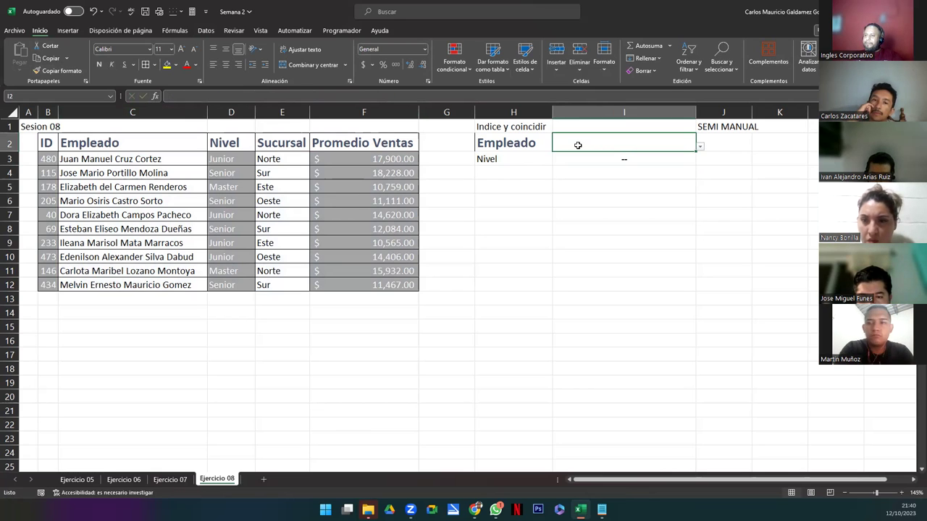
left_click(700, 146)
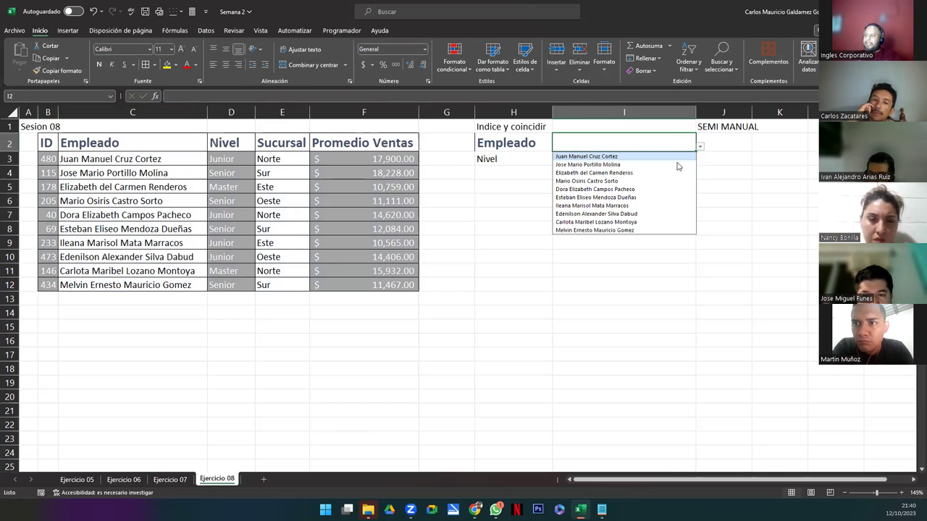
left_click(607, 198)
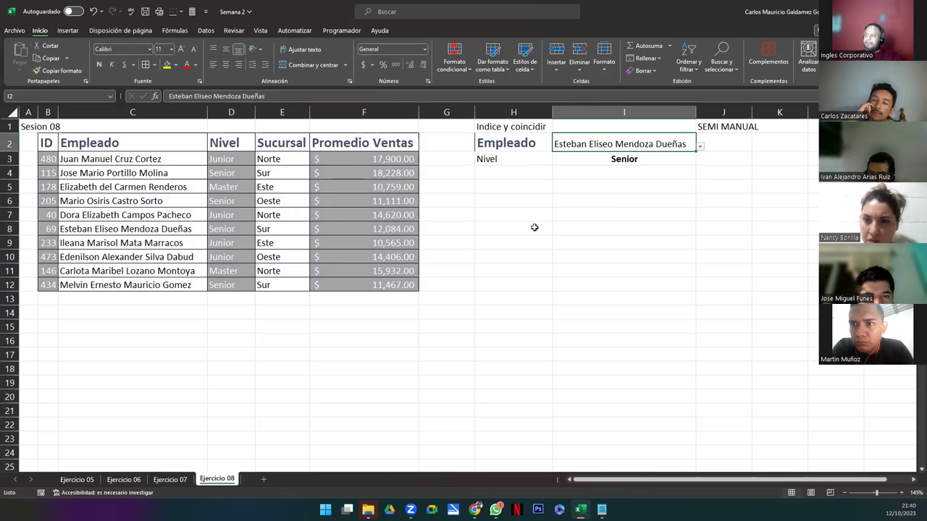
Change the label in H3 to Promedio Ventas and apply the accounting format to the I3 result.
left_click(10, 229)
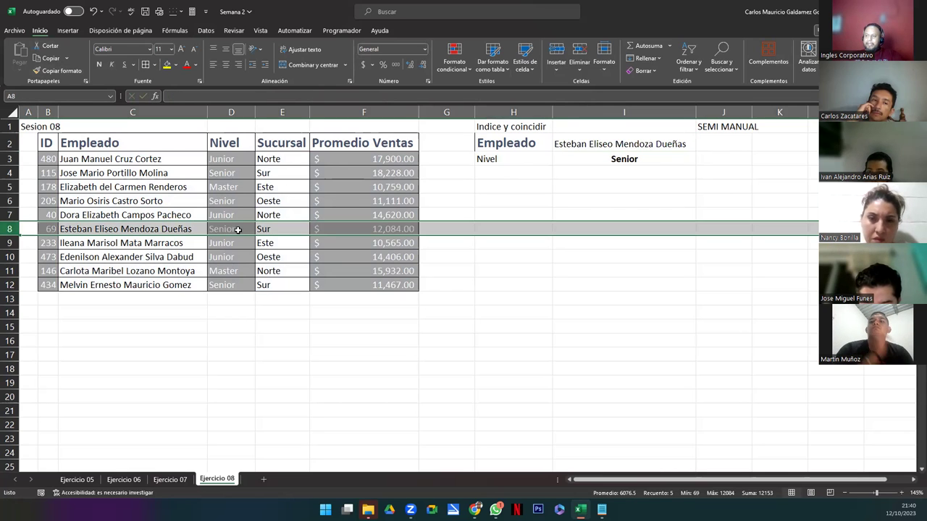
left_click(499, 158)
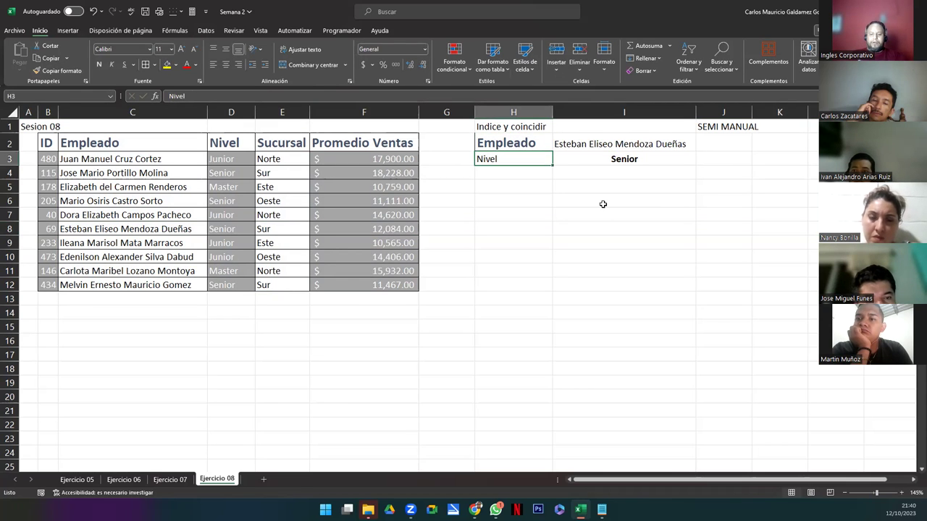
type("Promedio")
key("Return")
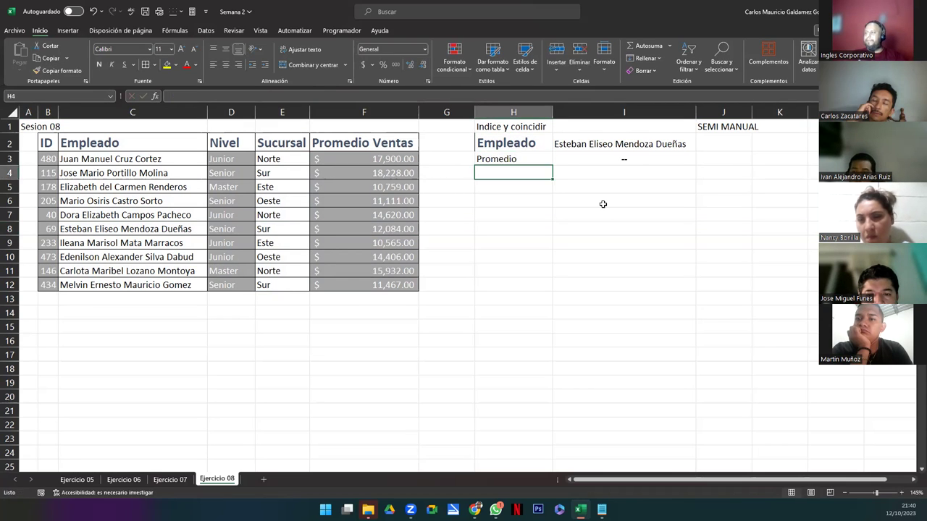
key("Up")
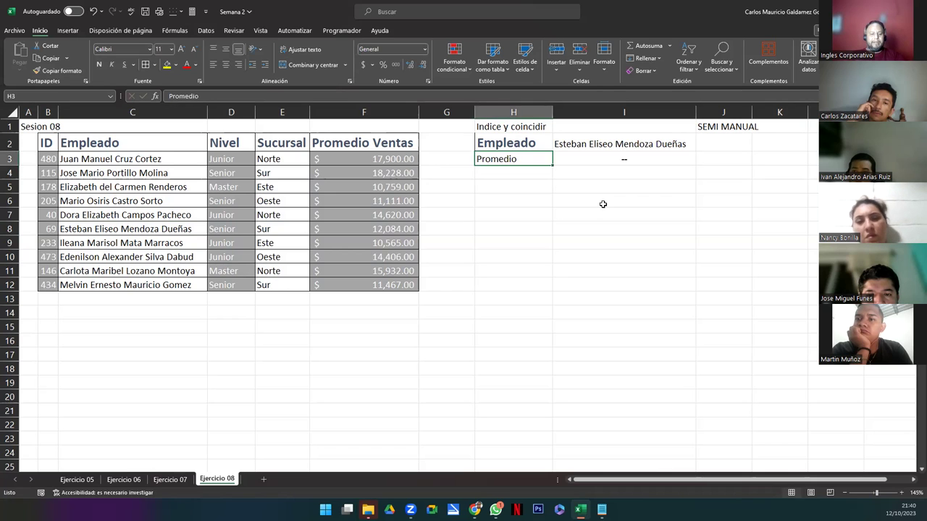
key("F2")
type("Ventas")
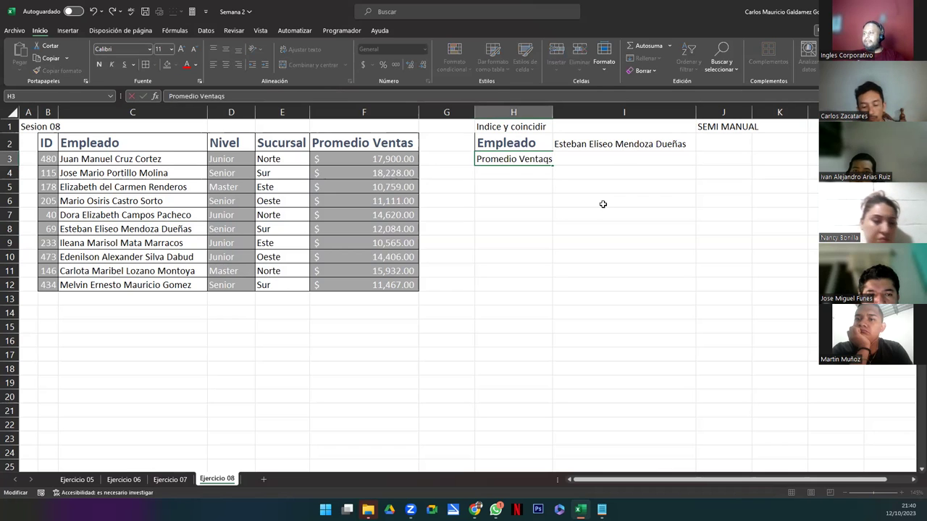
key("Return")
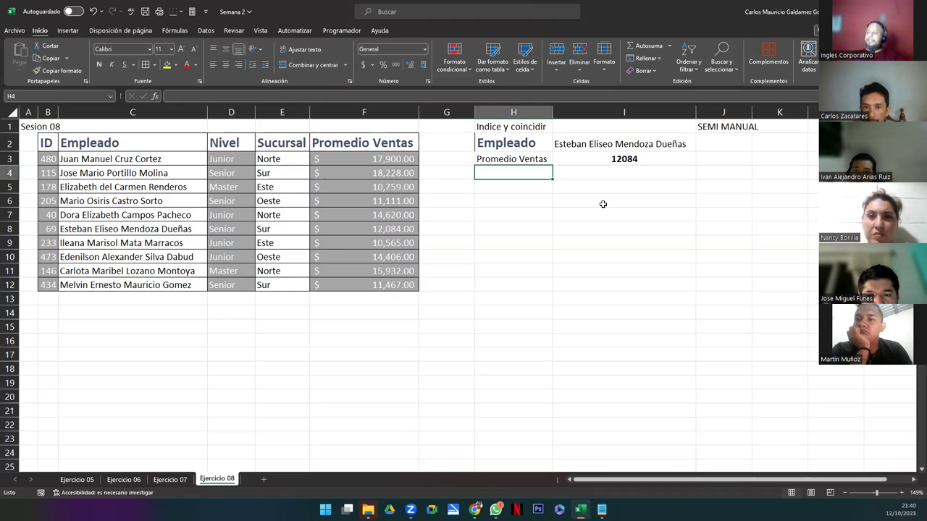
left_click(591, 158)
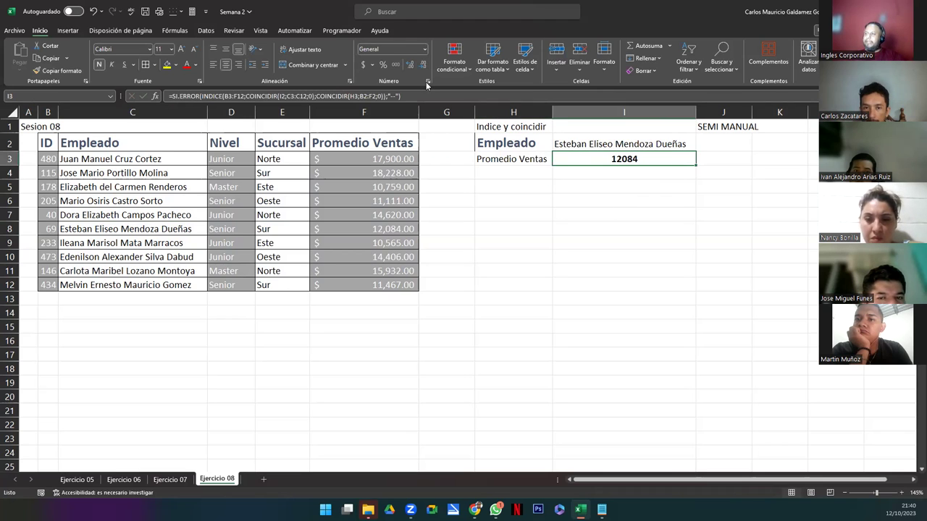
left_click(363, 64)
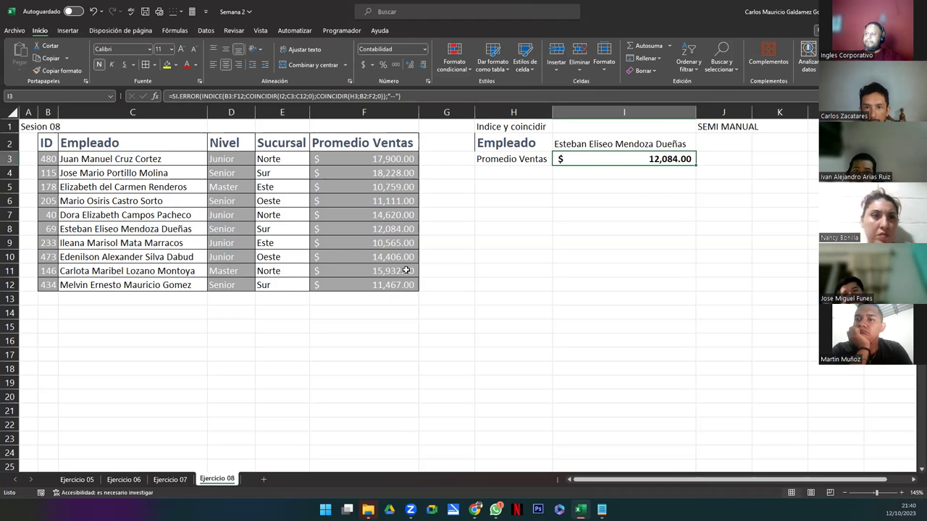
Change the lookup label in H3 to Sucursal.
left_click(519, 159)
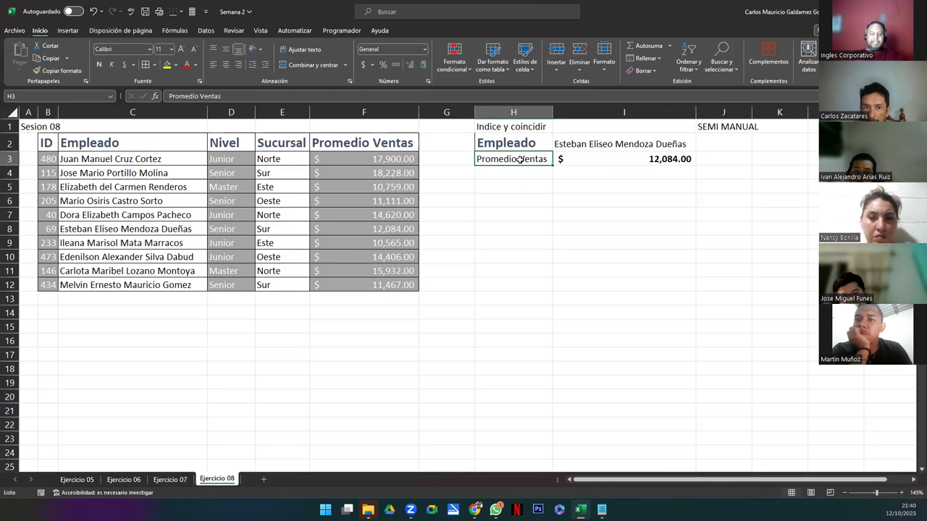
type("Sucursal")
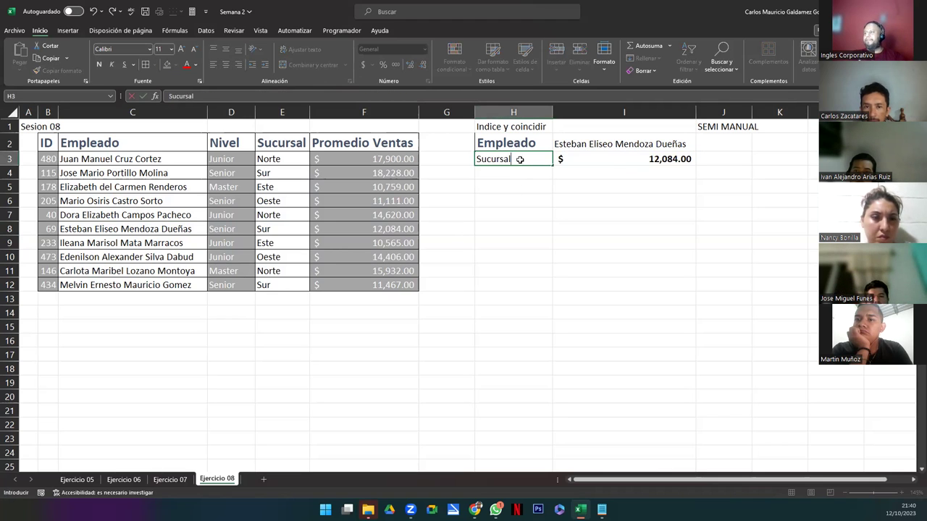
key("Return")
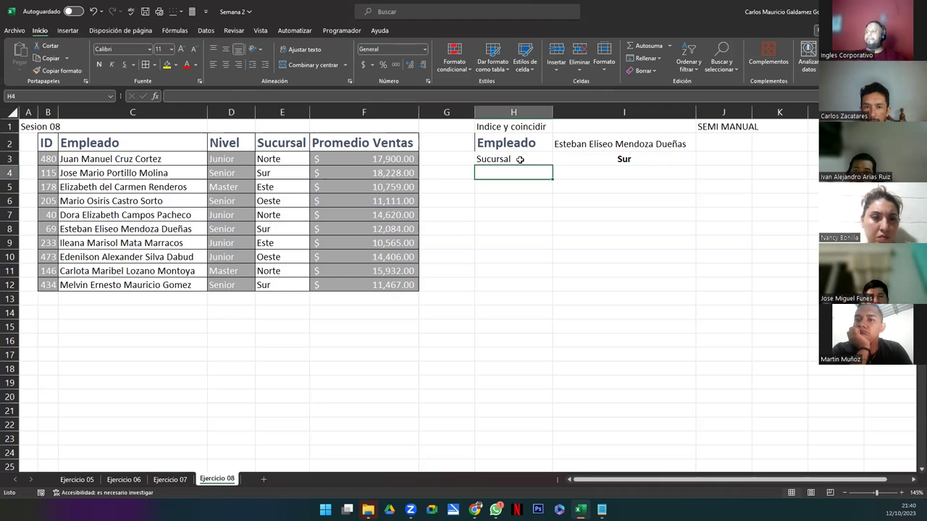
Change the lookup label in H3 to ID.
left_click(525, 157)
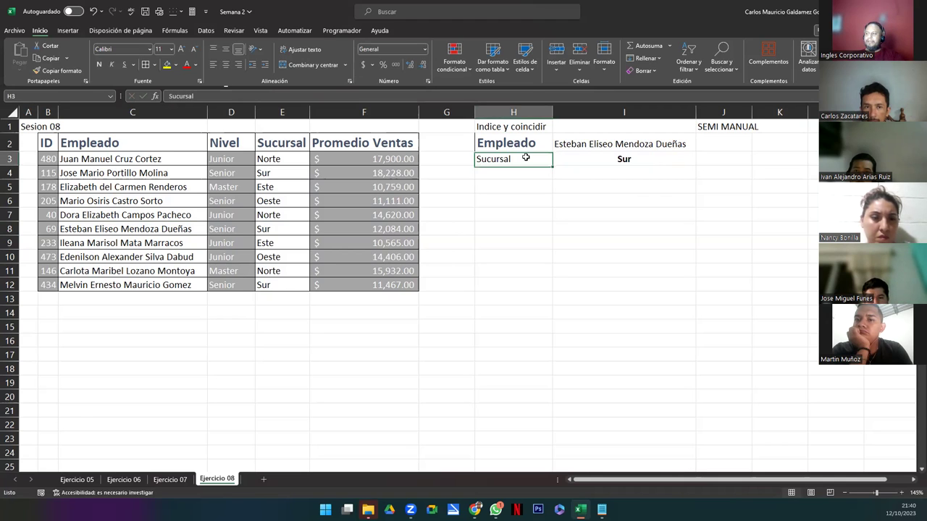
type("ID")
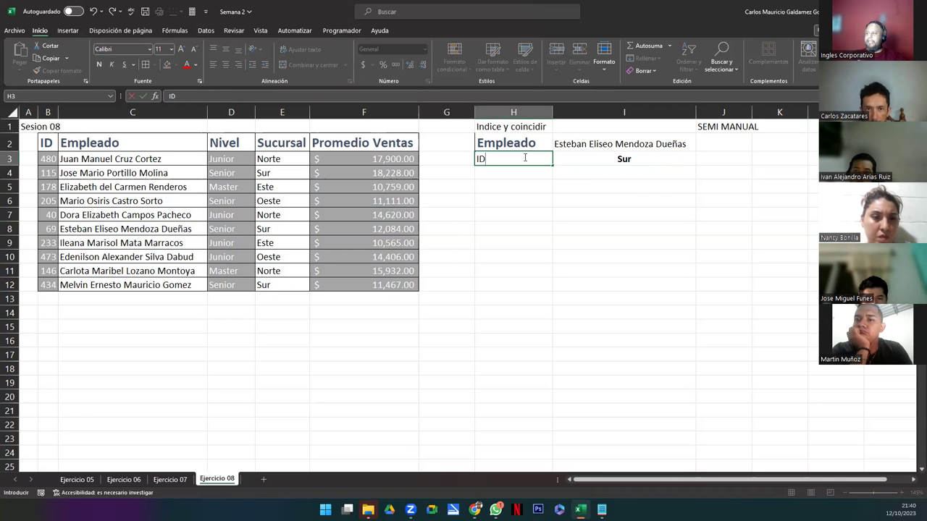
key("Return")
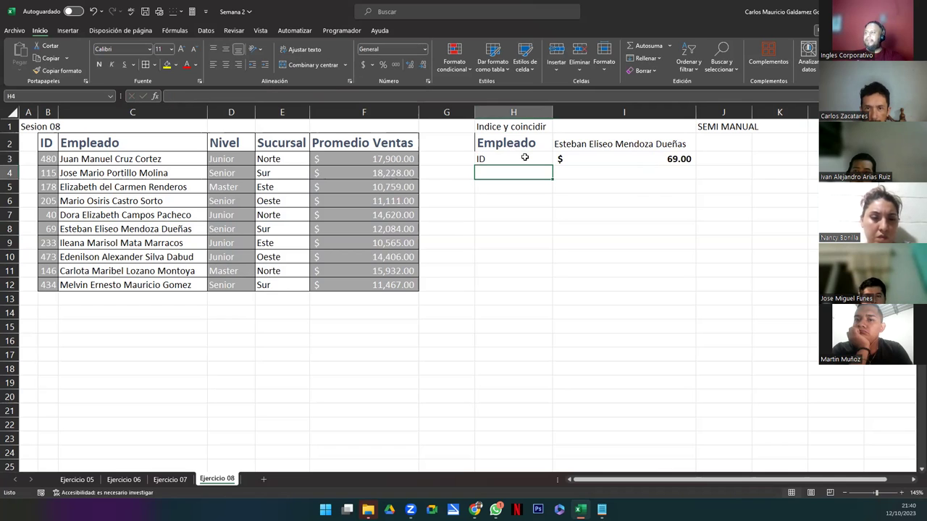
Format the I3 result as Número with no decimal places.
left_click(657, 158)
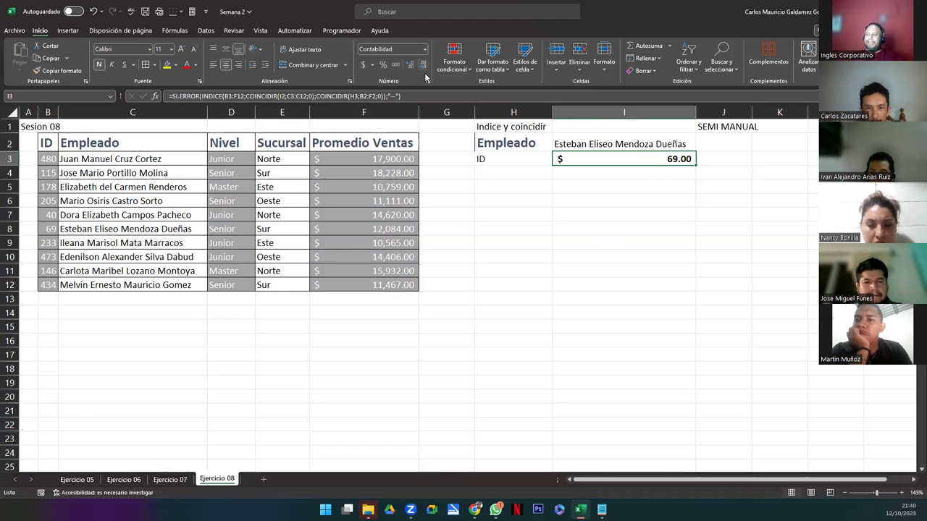
left_click(425, 50)
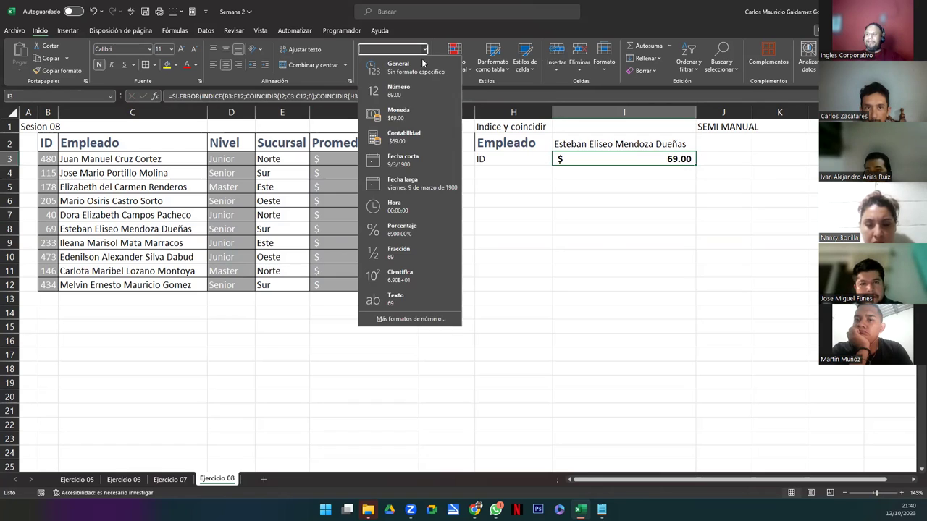
left_click(405, 93)
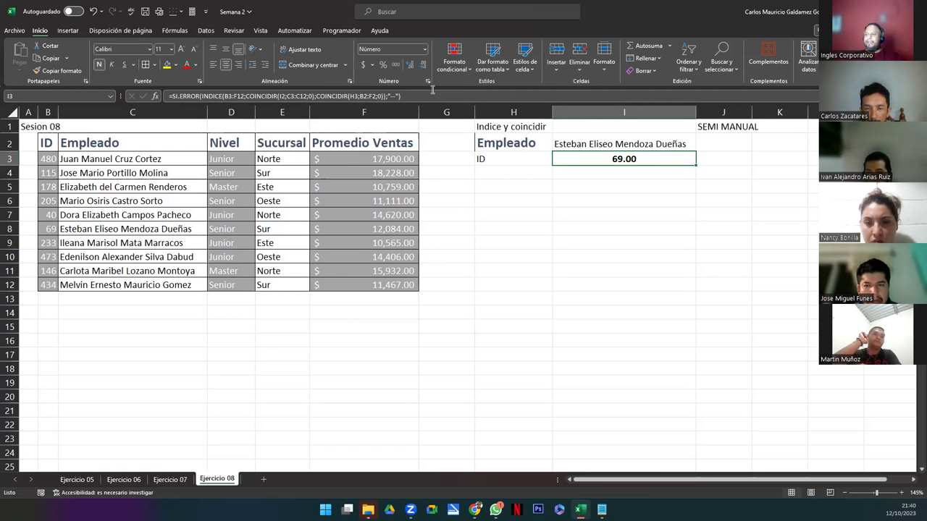
left_click(423, 65)
left_click(423, 65)
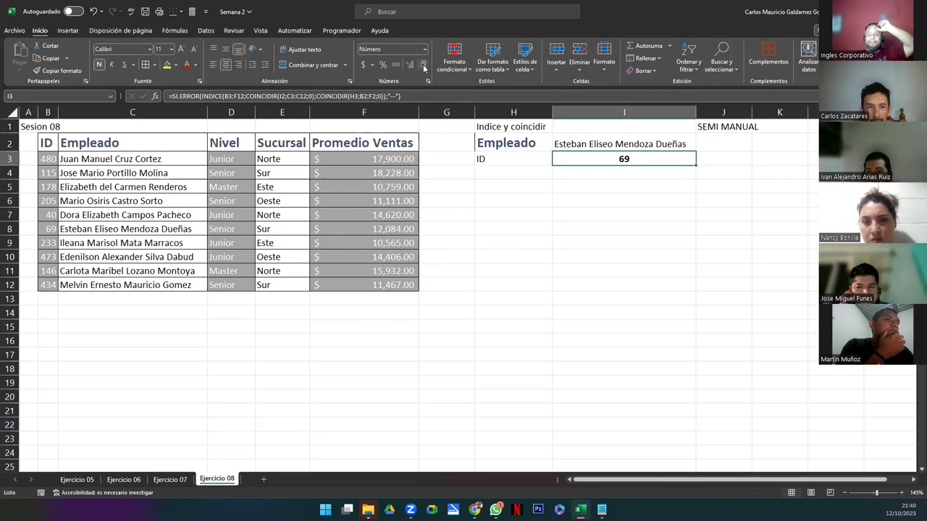
Examine the cell references in the I3 lookup formula, leaving the formula unedited.
double_click(601, 158)
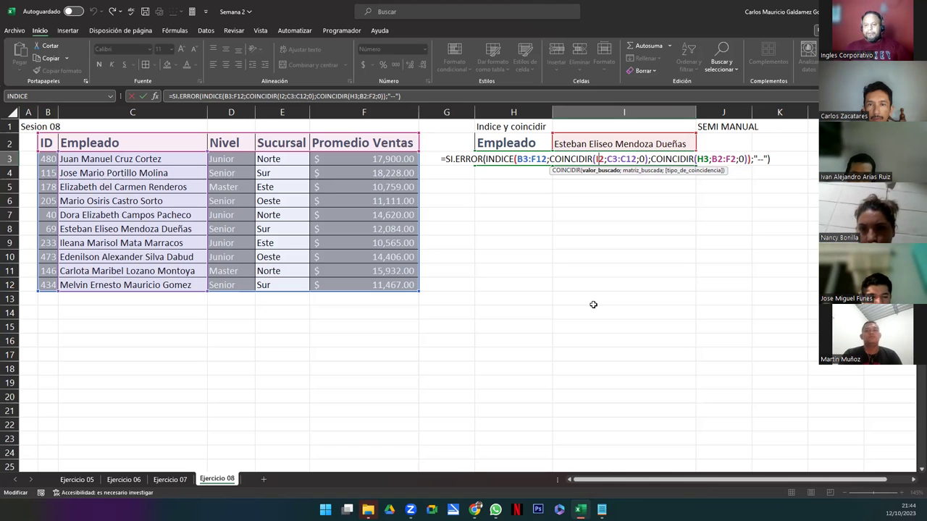
left_click(524, 258)
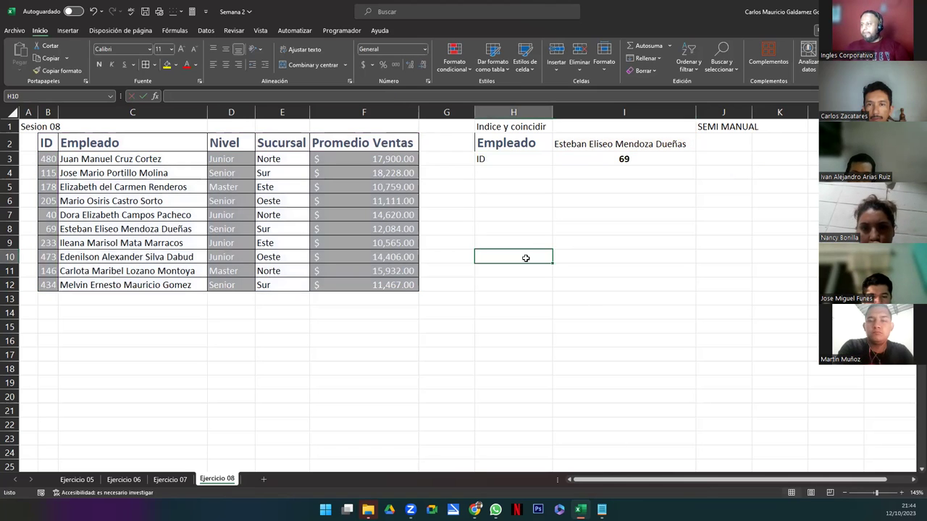
left_click_drag(514, 147, 622, 159)
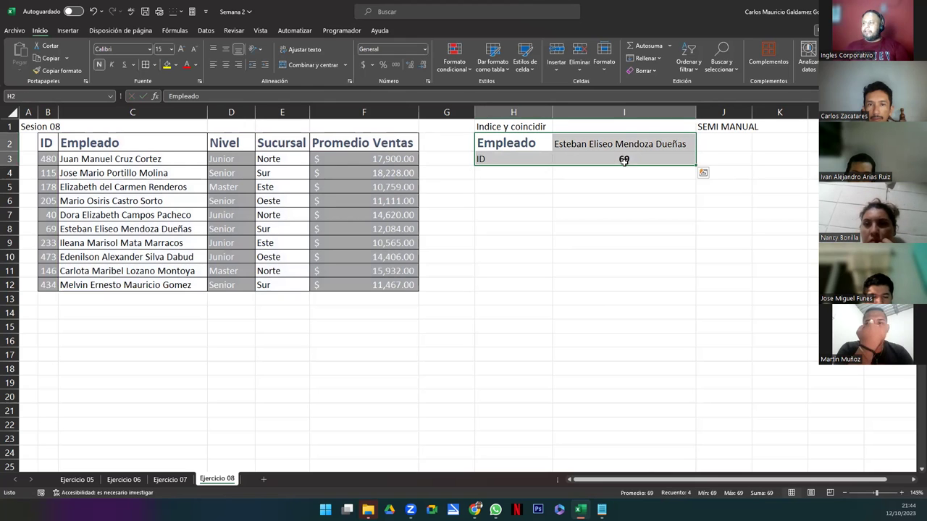
left_click(637, 160)
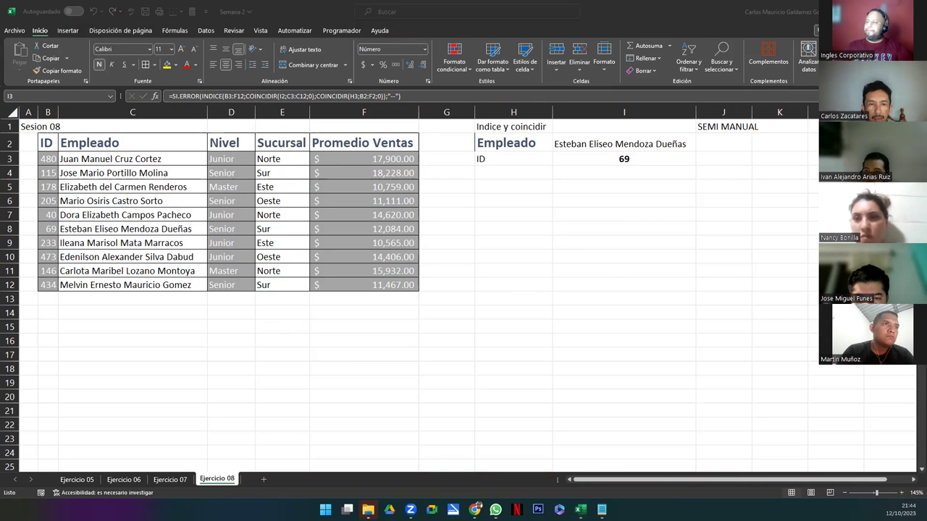
left_click(647, 158)
double_click(647, 159)
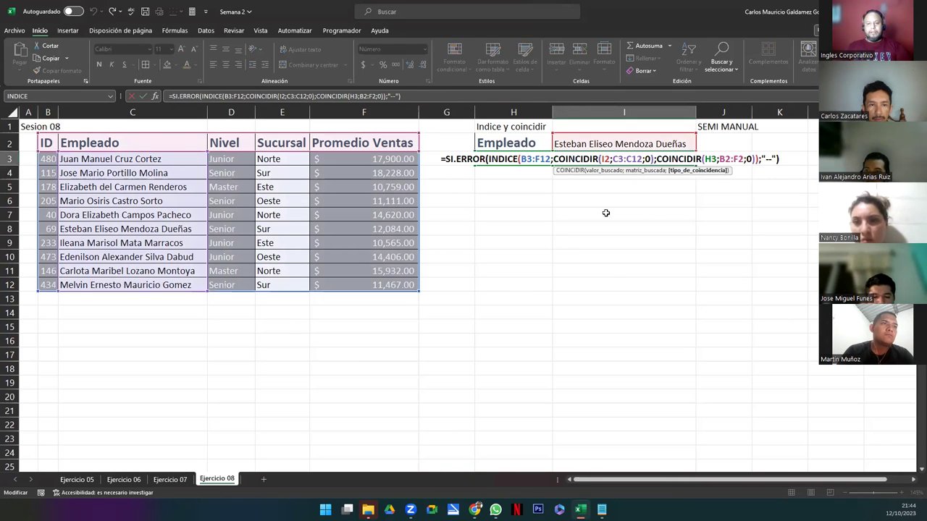
left_click(574, 245)
Copy the SEMI MANUAL and SISTEMATICA lookup blocks from H32:J40 and paste them starting at H5.
scroll(562, 268, "down", 10)
left_click_drag(487, 141, 699, 262)
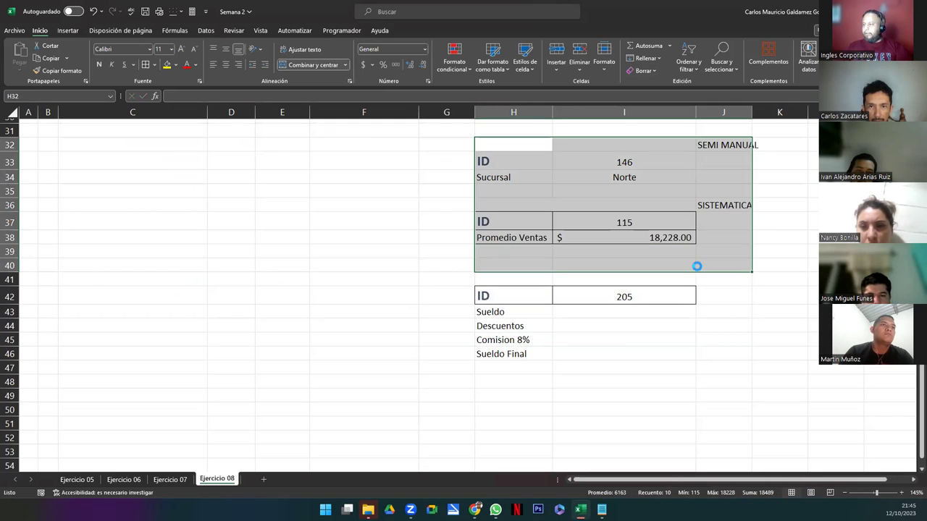
key("ctrl+c")
scroll(616, 239, "up", 10)
left_click(497, 186)
key("ctrl+v")
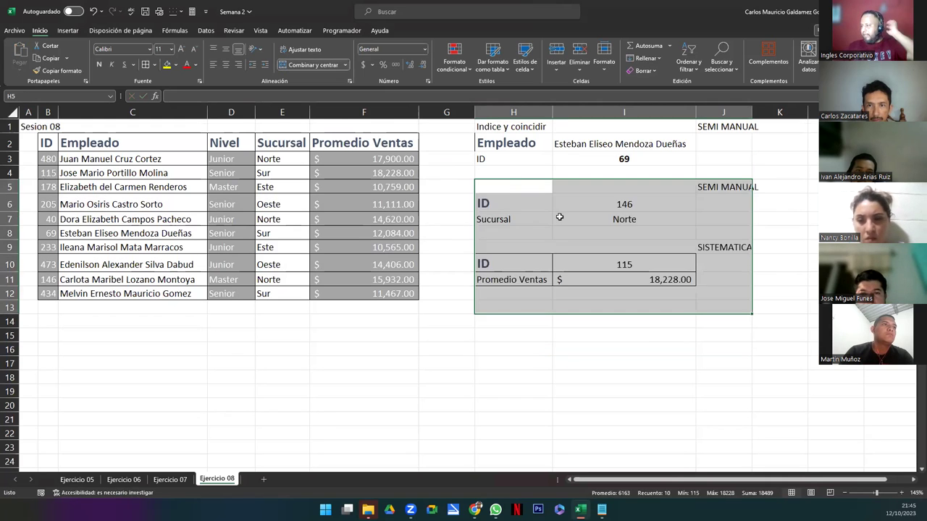
Reopen the formula in I3 to review its INDICE and COINCIDIR arguments.
left_click(560, 218)
left_click(576, 154)
double_click(576, 154)
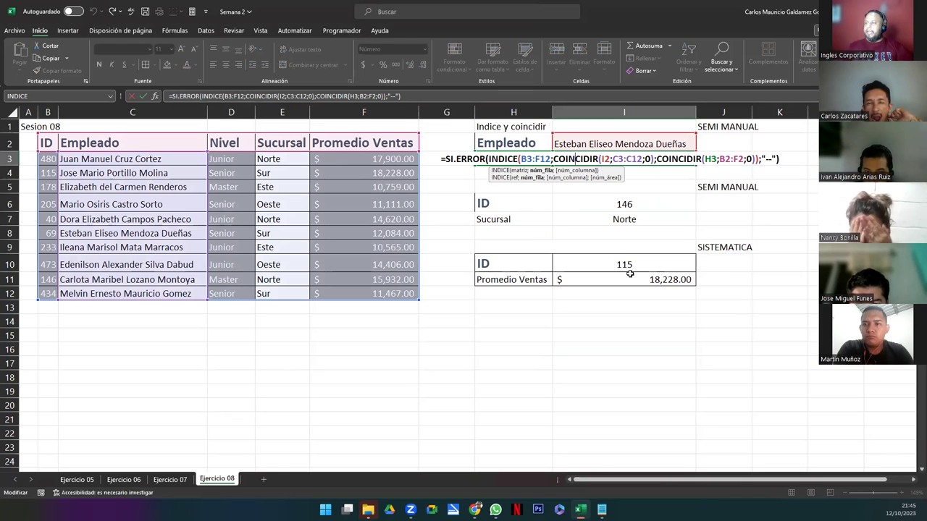
Look through the options offered by the H11 and I10 drop-down lists in the SISTEMATICA block.
left_click(536, 282)
left_click(557, 282)
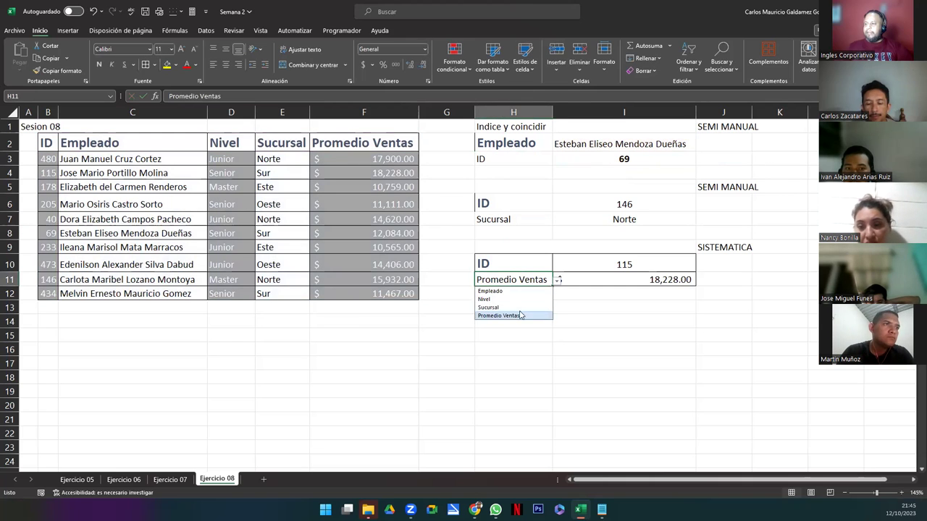
left_click(669, 265)
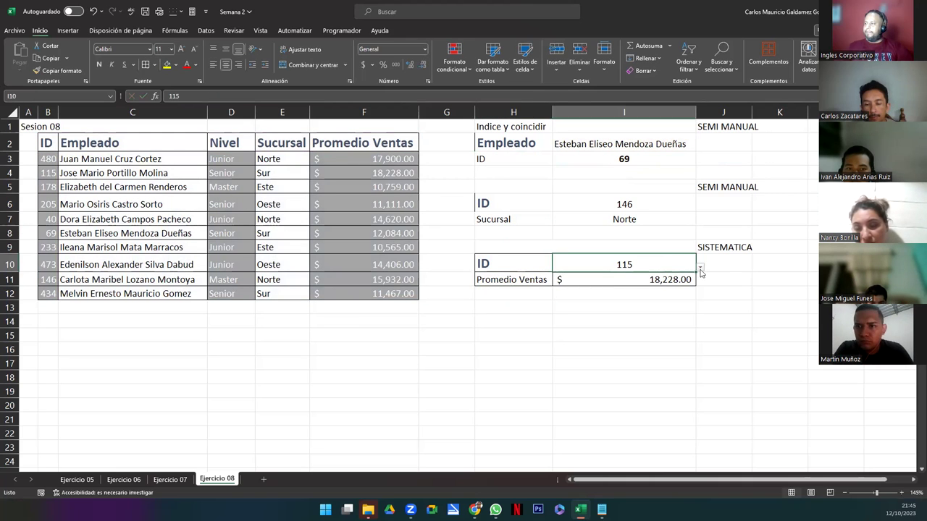
left_click(700, 268)
left_click(609, 265)
Test the H11 drop-down list by choosing Empleado, Nivel, Sucursal and Promedio Ventas in turn.
left_click(516, 282)
left_click(558, 281)
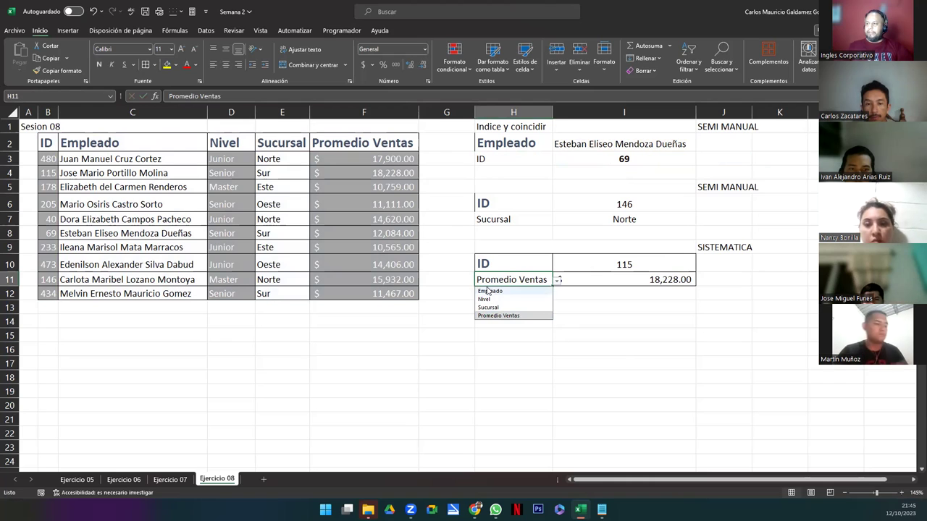
left_click(515, 292)
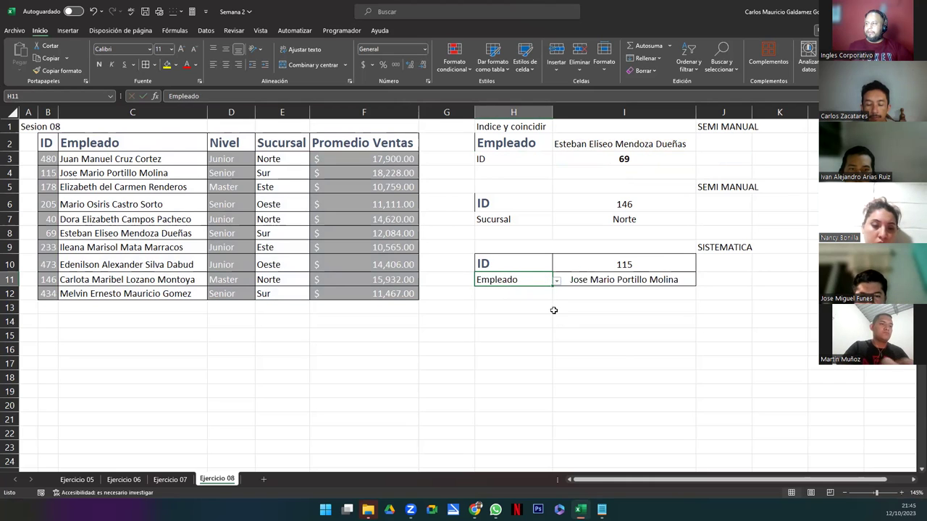
left_click(557, 281)
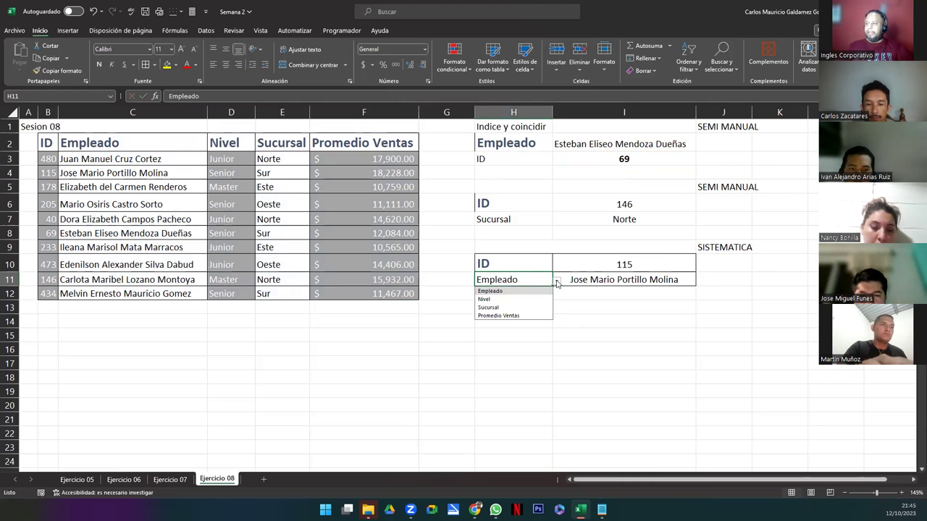
left_click(503, 299)
left_click(560, 281)
left_click(522, 280)
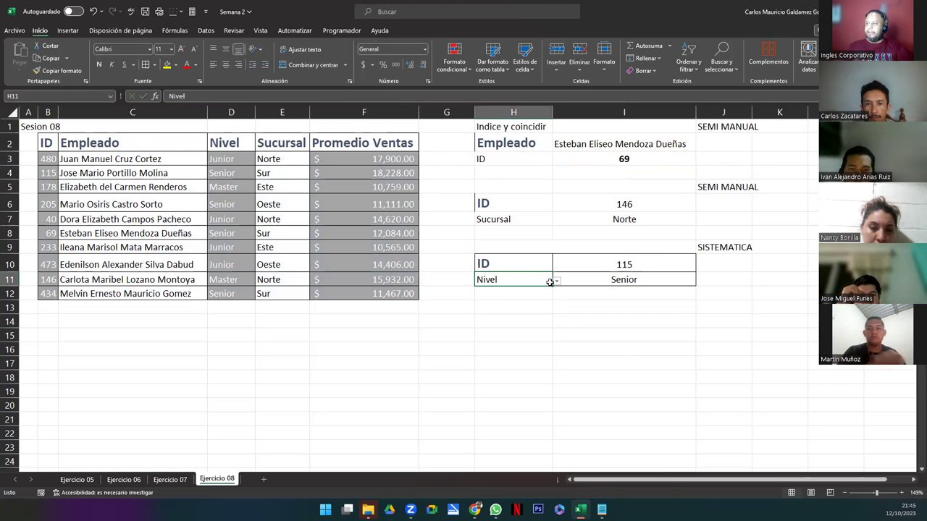
left_click(557, 281)
left_click(521, 307)
left_click(557, 282)
left_click(509, 317)
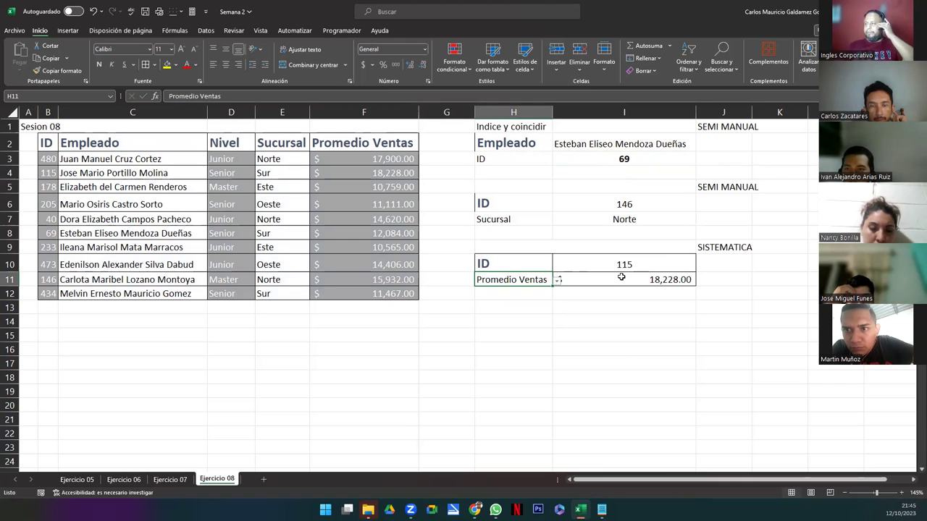
Choose the ID from table row 9 in the I10 drop-down list.
left_click(614, 270)
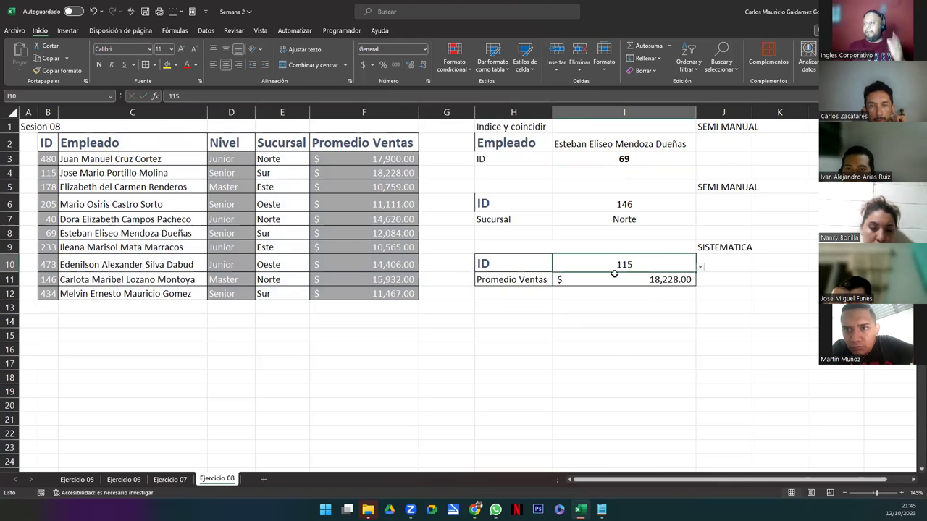
left_click(701, 268)
left_click(577, 327)
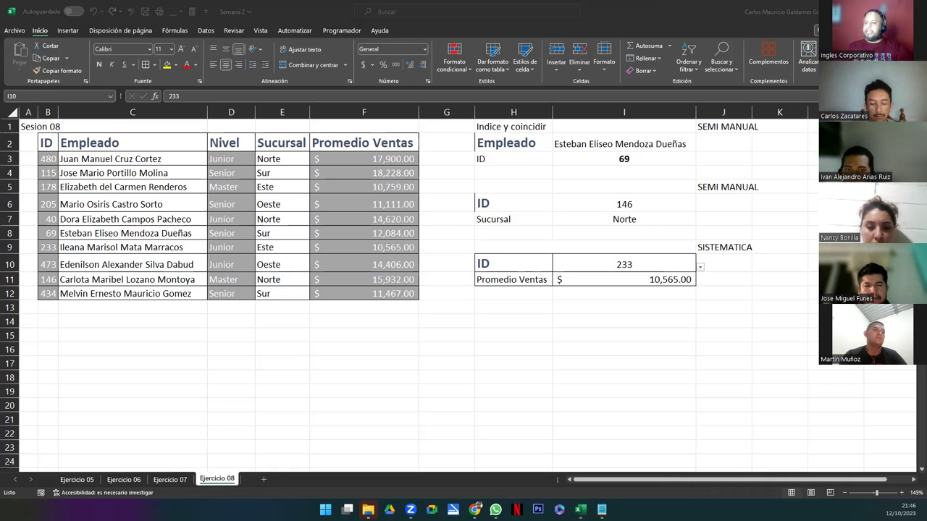
Review the second SEMI MANUAL block: the Sucursal label in H7, the I6 drop-down options and the formula in I7.
left_click(582, 219)
left_click(524, 214)
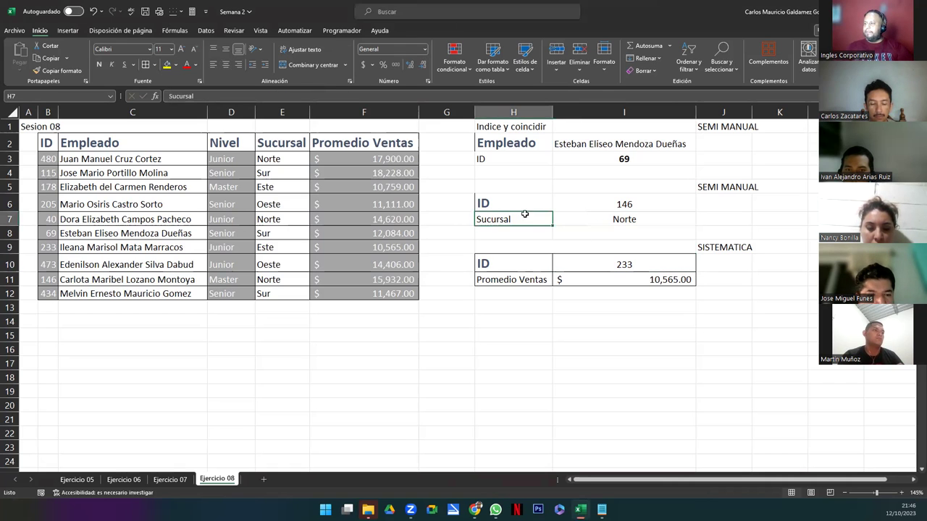
left_click_drag(621, 200, 518, 211)
left_click(517, 216)
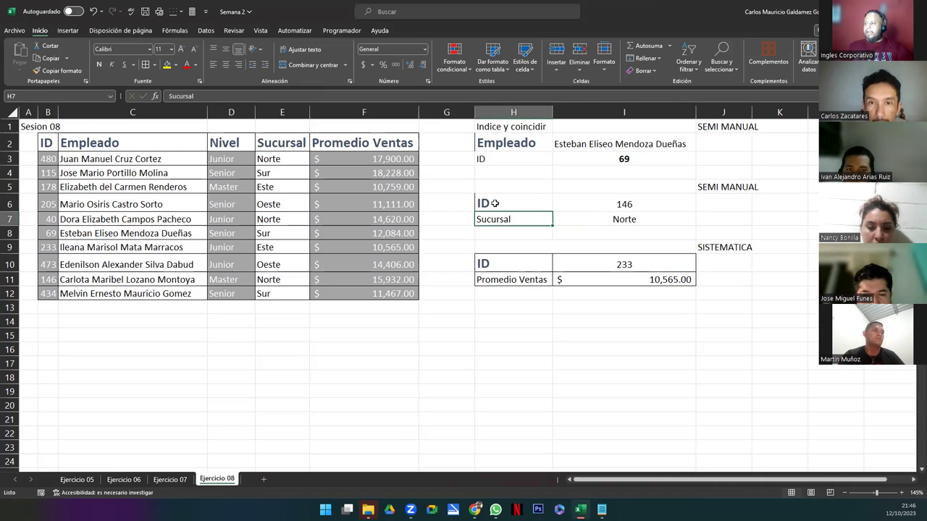
left_click(495, 204)
left_click(687, 202)
left_click(700, 207)
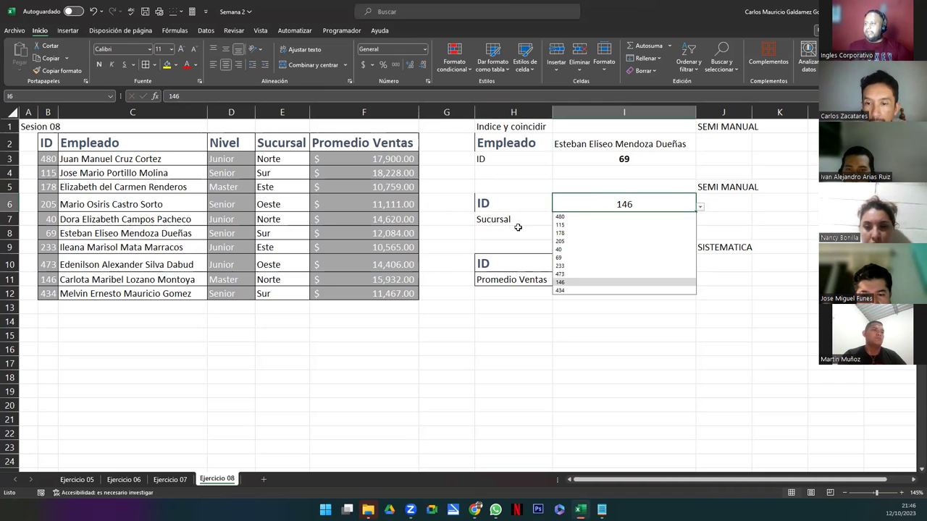
left_click(509, 223)
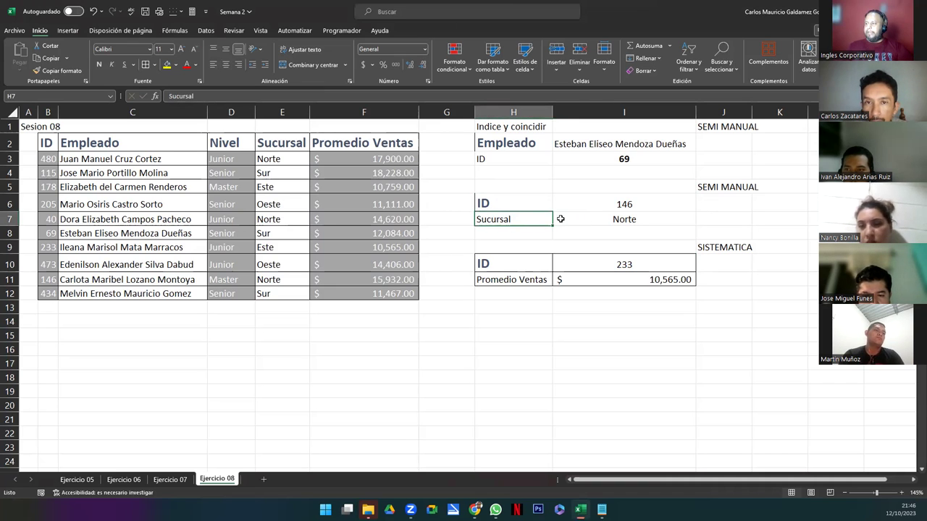
left_click(597, 218)
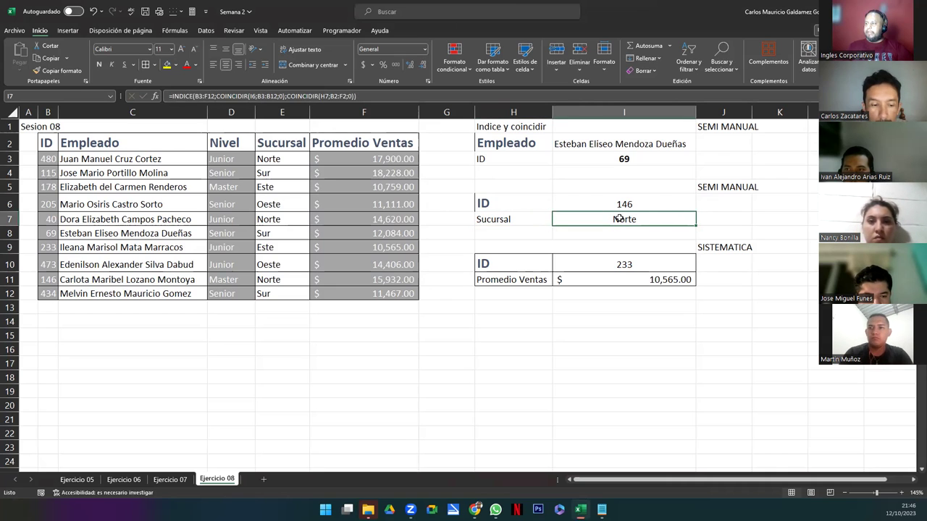
Compare the two selectable cells of the SISTEMATICA block, I10 and H11.
left_click(573, 260)
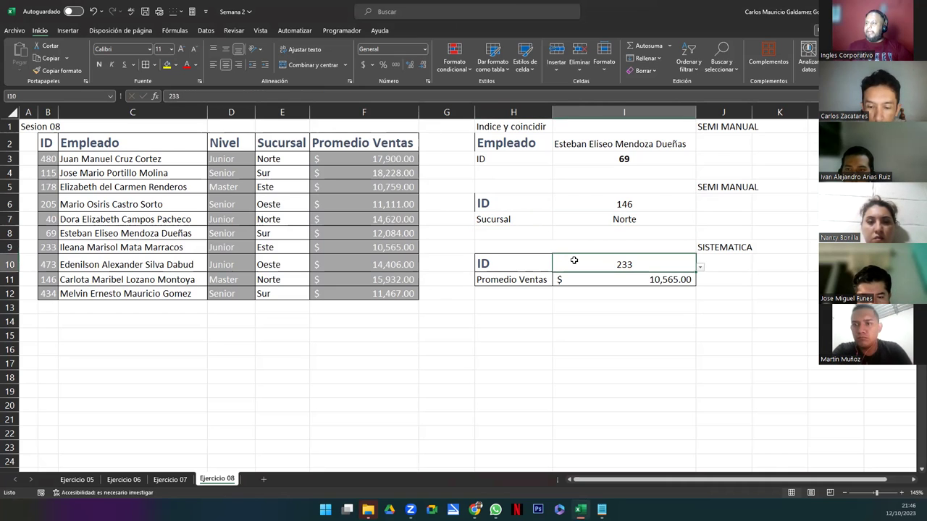
left_click(515, 277)
left_click(554, 261)
left_click(529, 278)
left_click(575, 264)
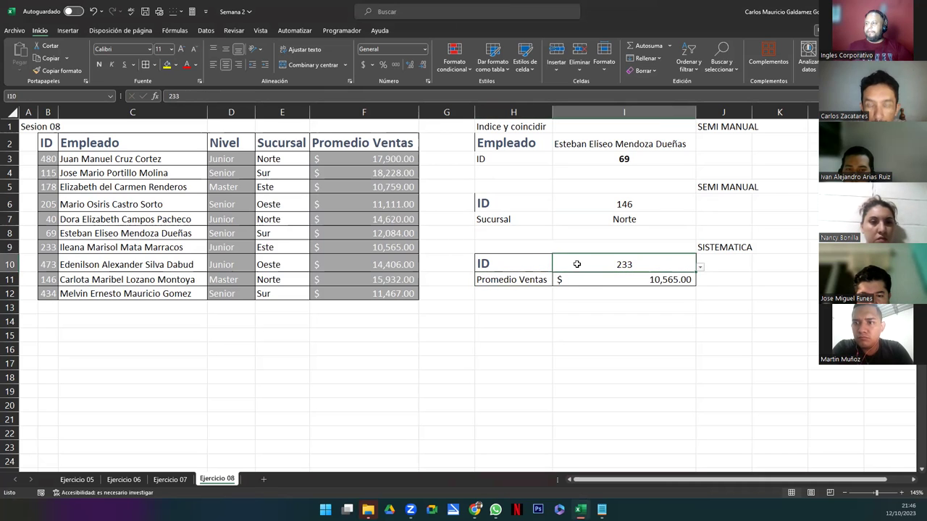
Review the formula in I3 and compare the blocks labelled SEMI MANUAL and SISTEMATICA.
double_click(613, 158)
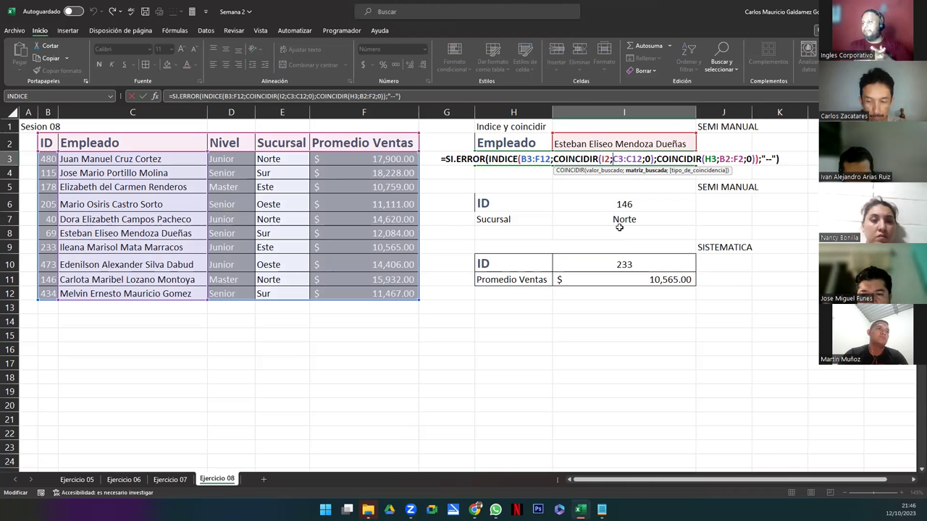
key("ctrl+Return")
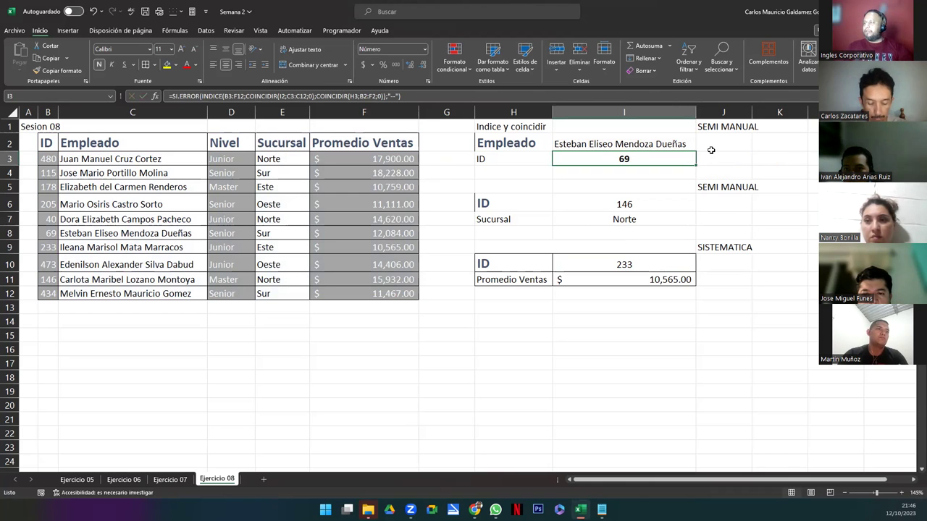
left_click(714, 128)
left_click(716, 187)
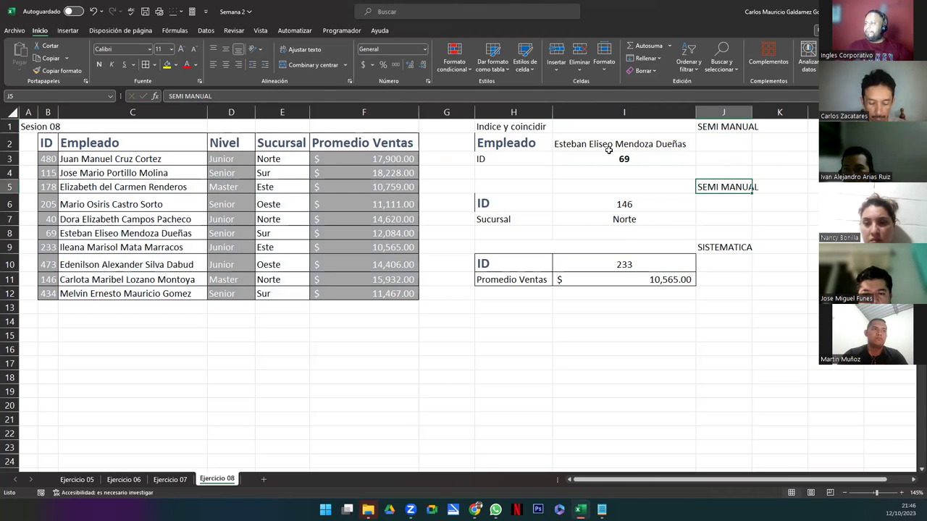
left_click(720, 249)
left_click(613, 269)
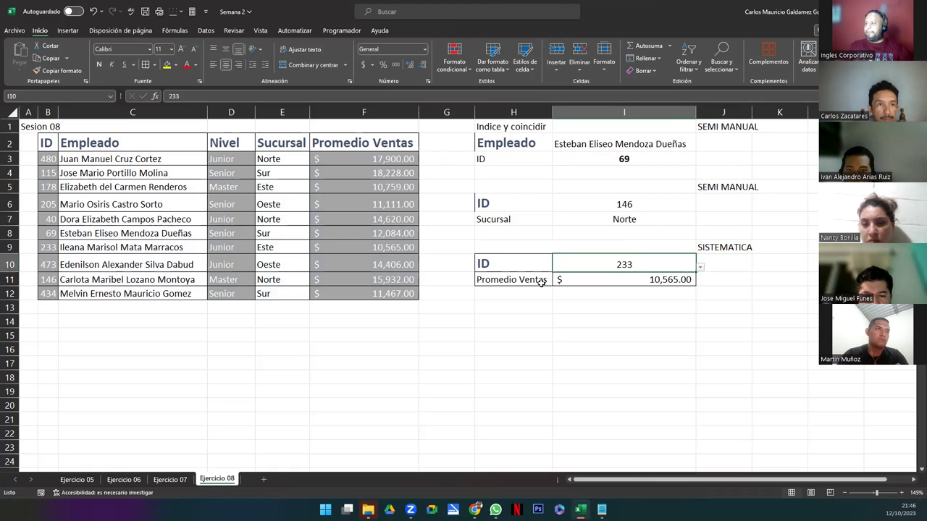
left_click(506, 282)
Clear the lookup inputs in I10, H11, I6 and I2.
left_click(560, 269)
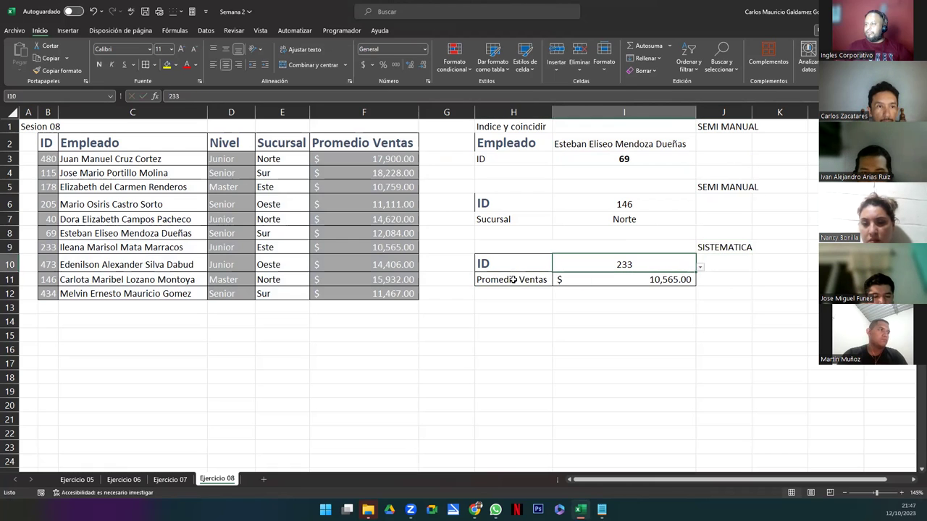
left_click(535, 282, "ctrl")
key("Delete")
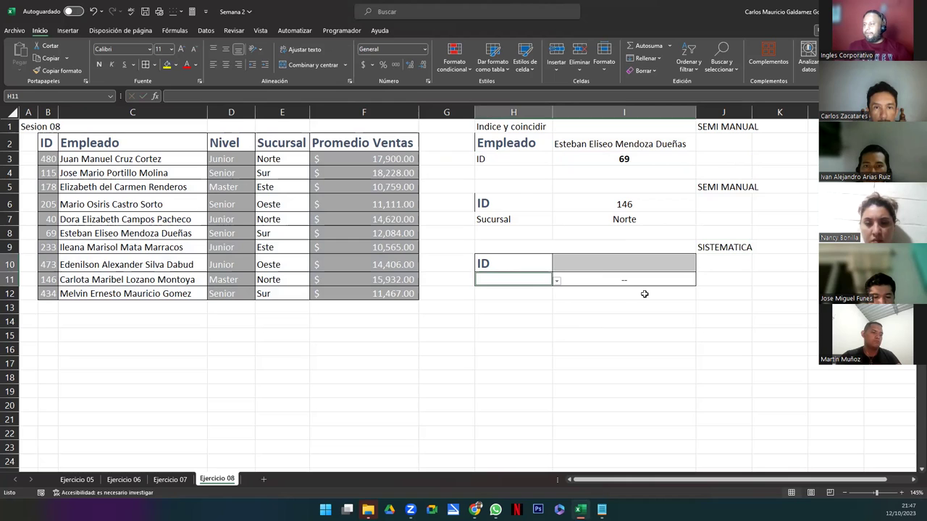
left_click(605, 207)
key("Delete")
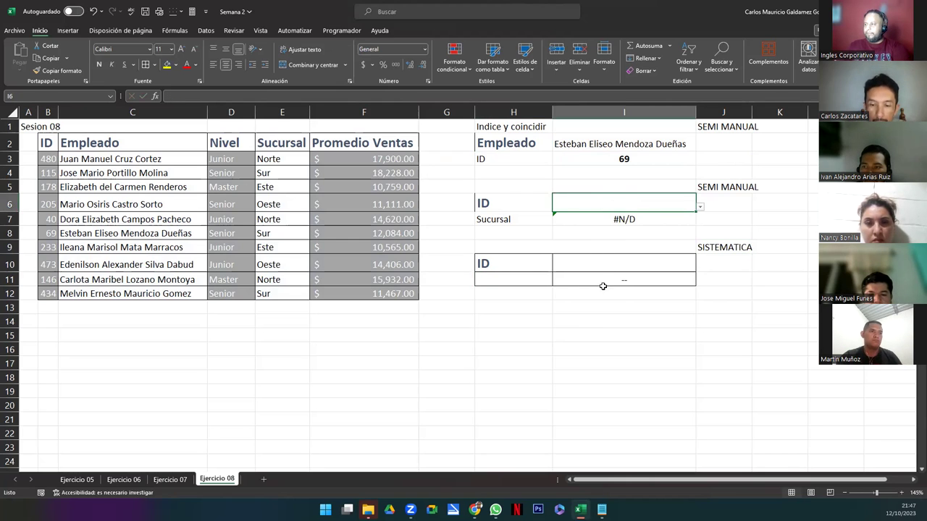
left_click(594, 143)
key("Delete")
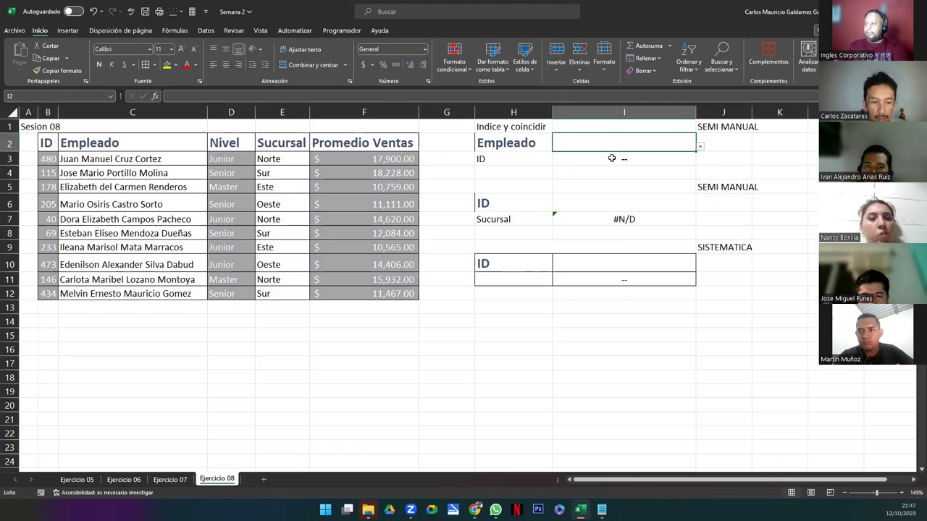
Wrap the INDICE and COINCIDIR formula in I7 in SI.ERROR with "--" as the error value.
left_click(611, 158)
left_click(594, 221)
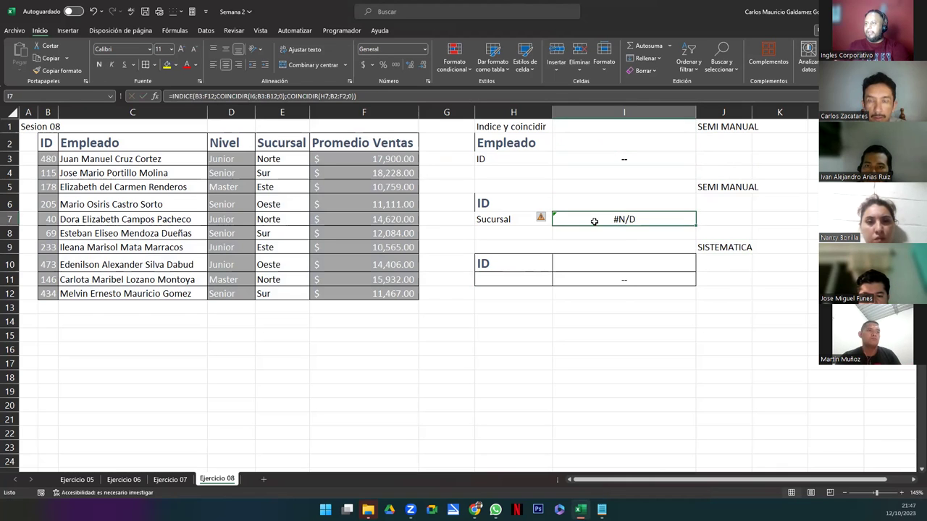
double_click(594, 221)
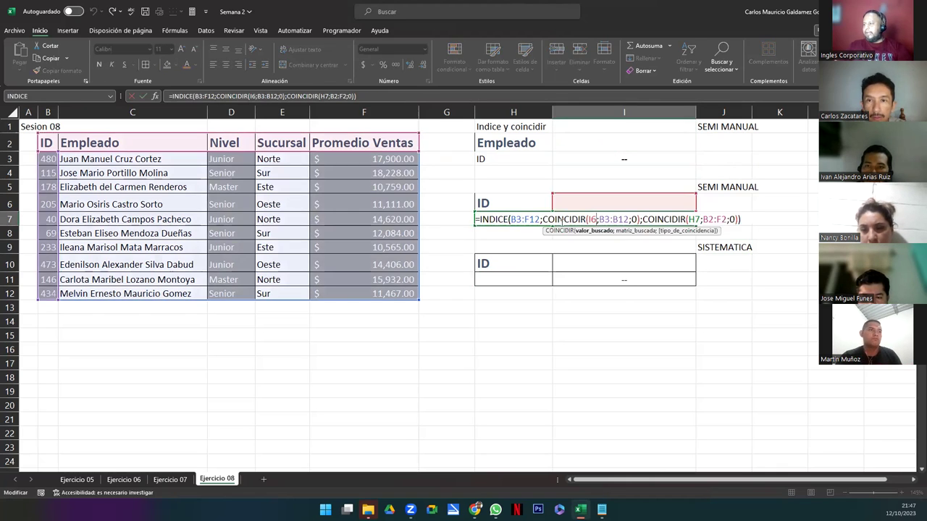
left_click(500, 218)
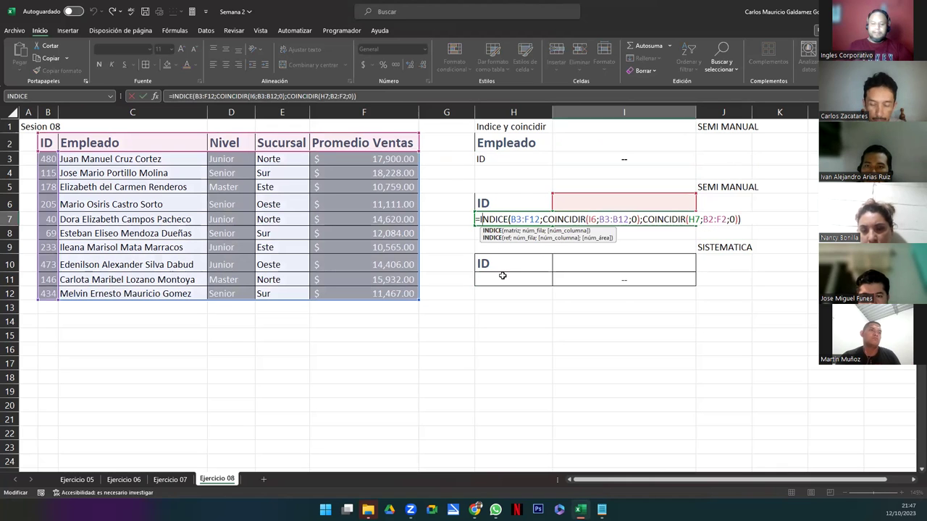
type("si.er")
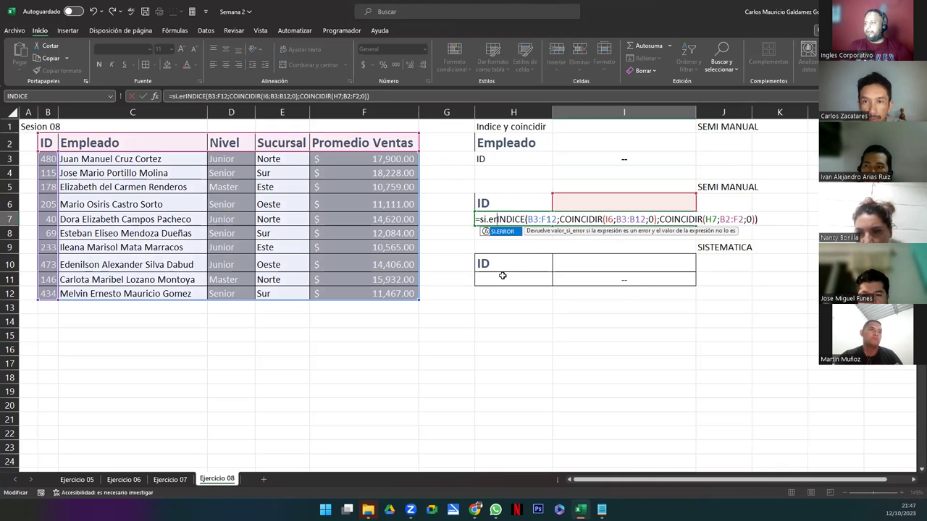
key("Tab")
key("End")
type(";")
type("\"")
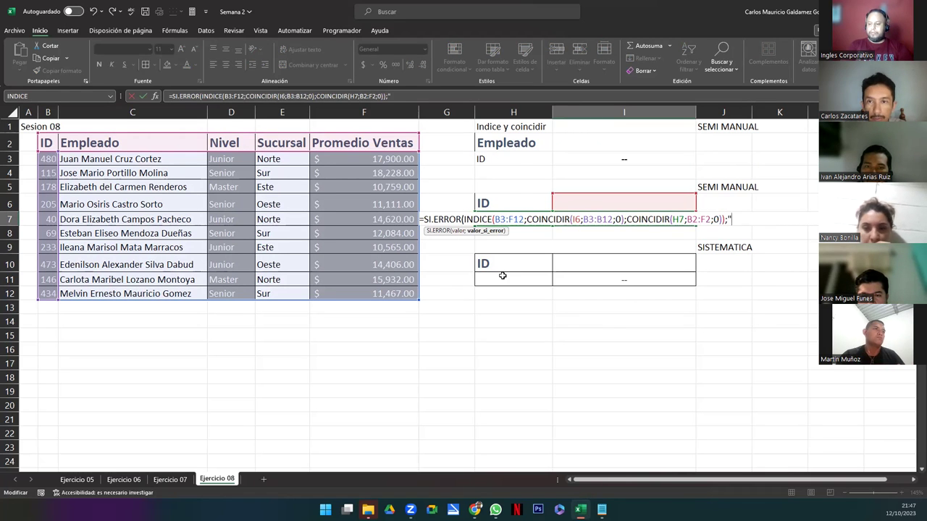
type("--\"")
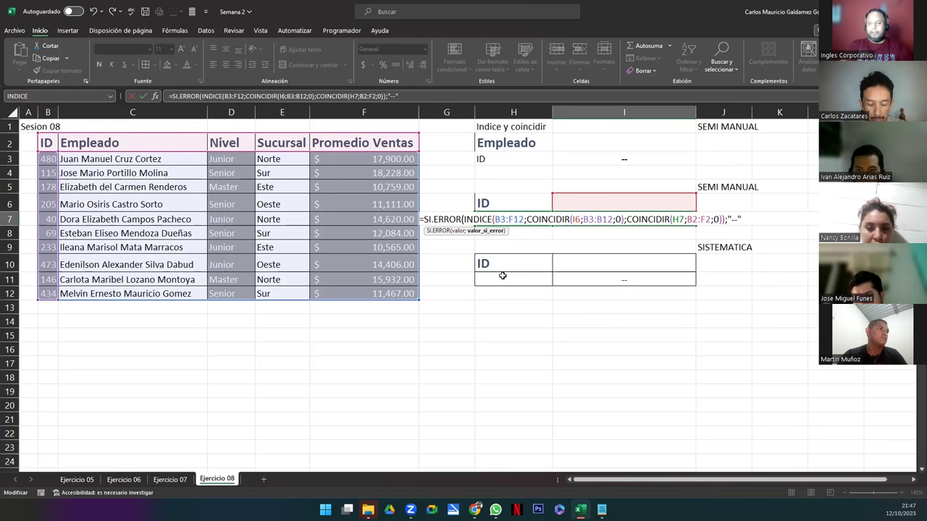
type(")")
key("Return")
Reopen the formula in I3 to review its SI.ERROR, INDICE and COINCIDIR arguments.
key("Up")
key("Up")
key("Up")
key("Up")
key("Up")
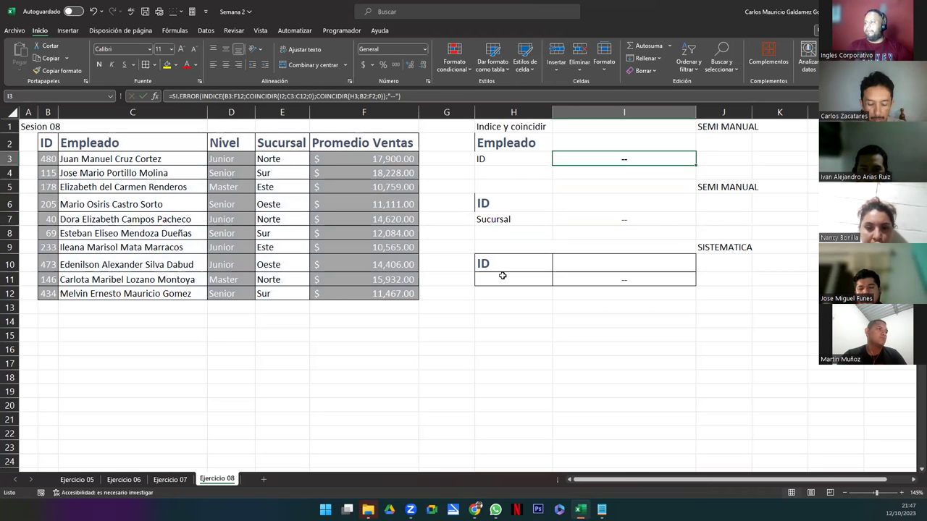
key("Up")
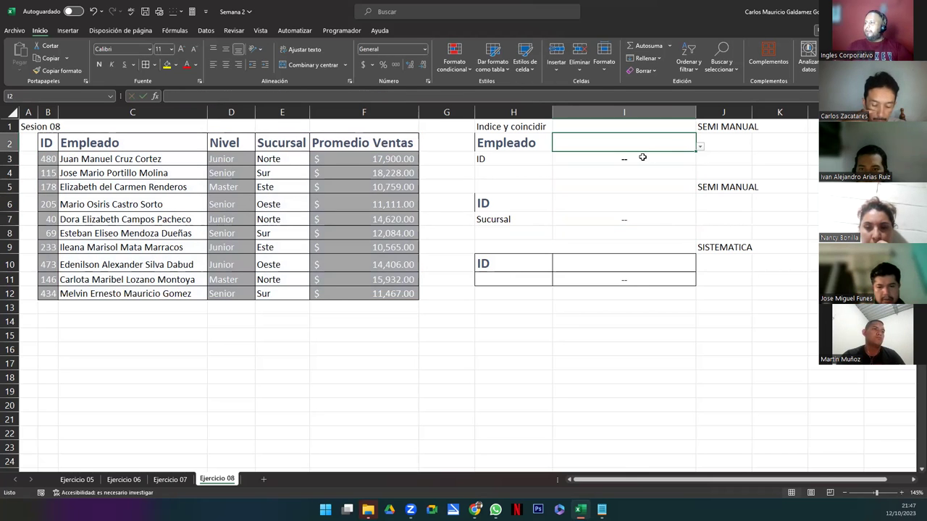
double_click(642, 157)
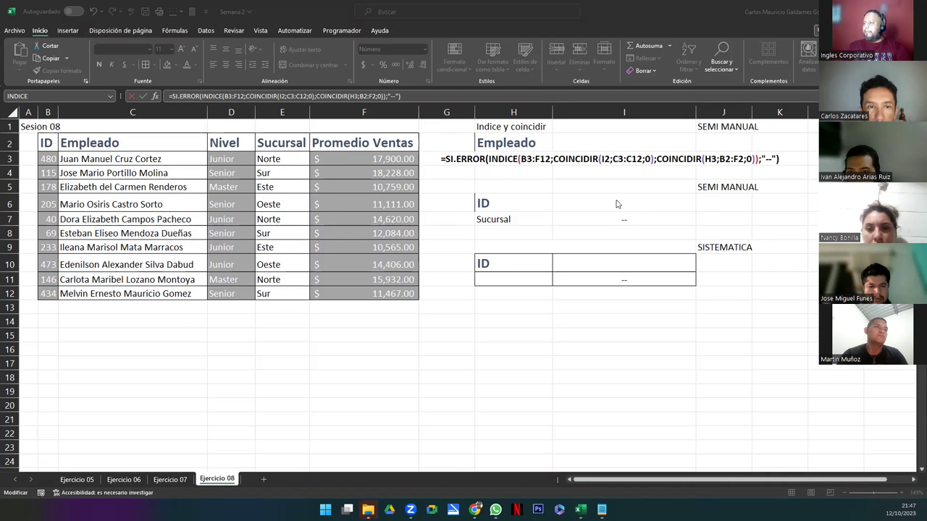
left_click(585, 204)
Choose the employee from table row 8 in the I2 drop-down list.
left_click(585, 204)
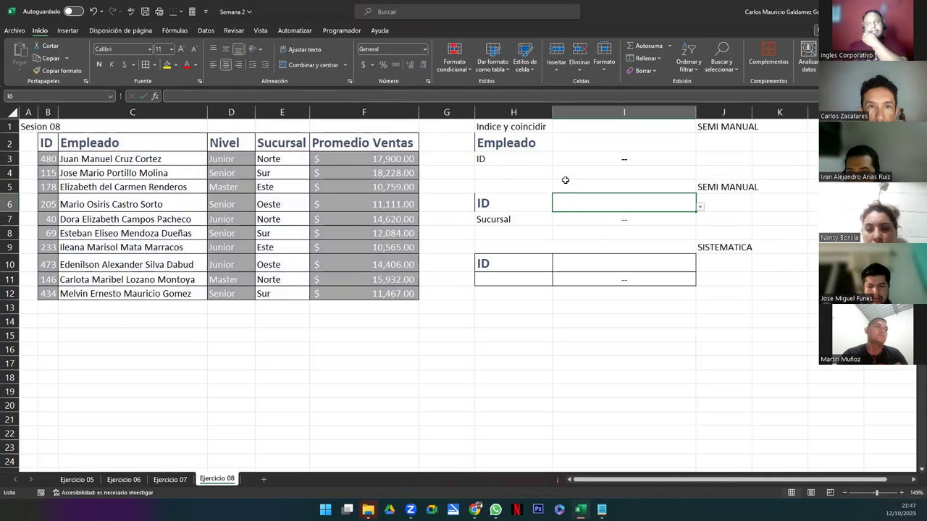
left_click(700, 207)
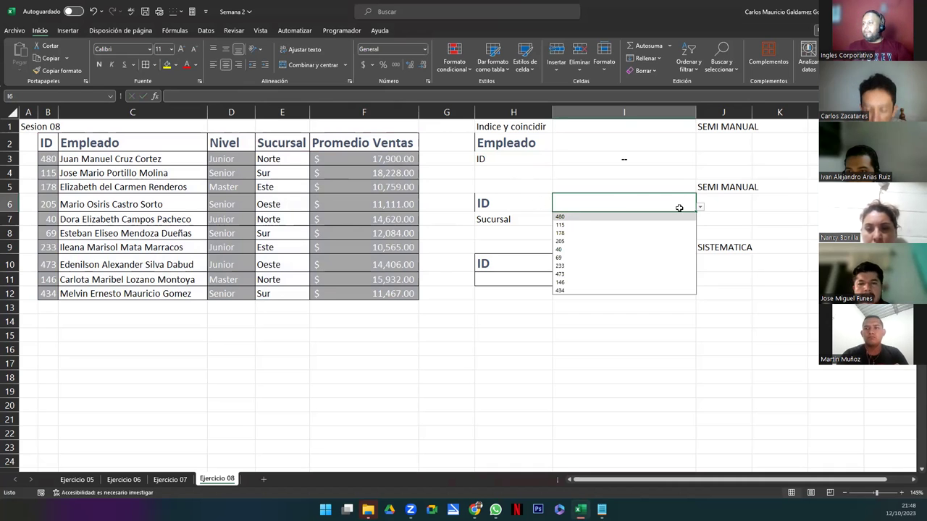
left_click(598, 144)
left_click(701, 147)
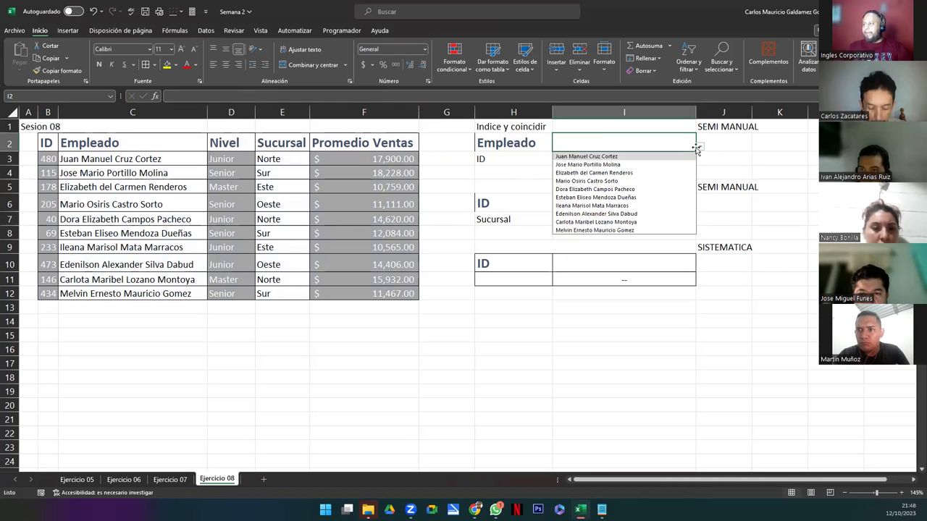
left_click(613, 197)
Compare the options of the I6 drop-down list with the table's IDs in B3:B12.
left_click(578, 208)
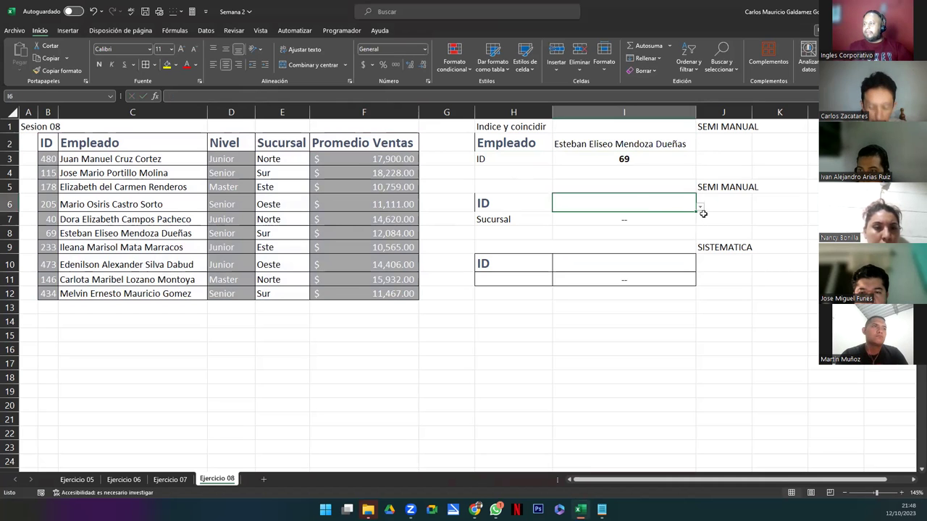
left_click(700, 207)
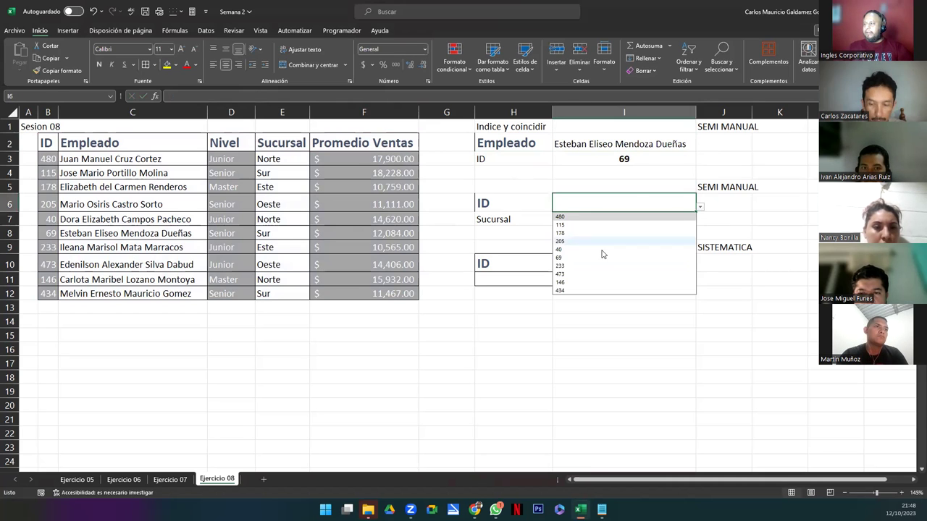
left_click(45, 160)
left_click_drag(45, 160, 46, 290)
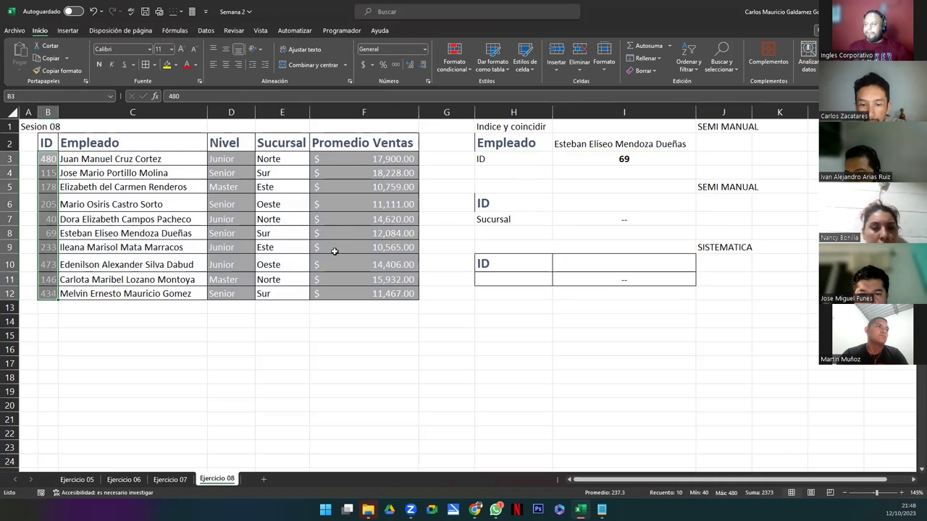
Compare the fixed labels in H3 and H7 and review the formula in I7.
left_click(513, 221)
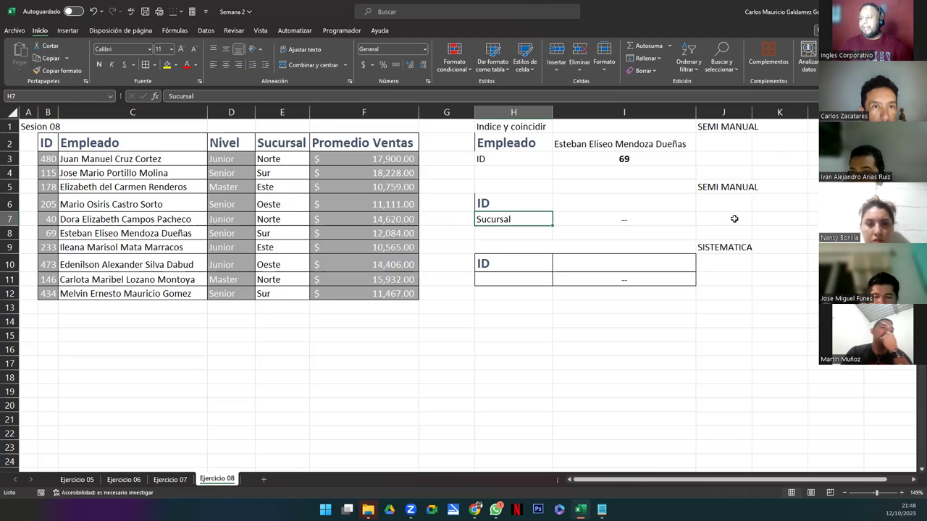
left_click(493, 158)
left_click(502, 215)
left_click(499, 159)
left_click(520, 217)
left_click(613, 219)
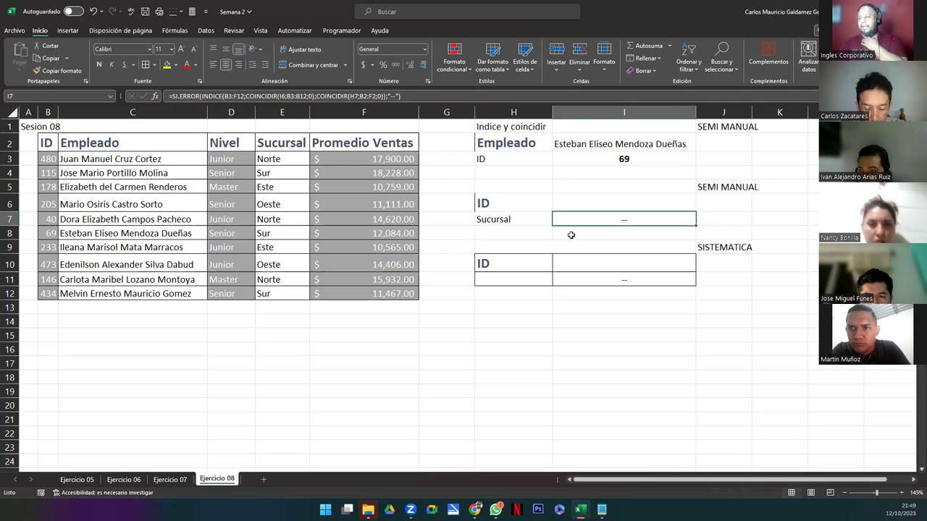
Examine the SISTEMATICA block in H10:I11 and the table's ID column B3:B12.
left_click_drag(512, 263, 627, 272)
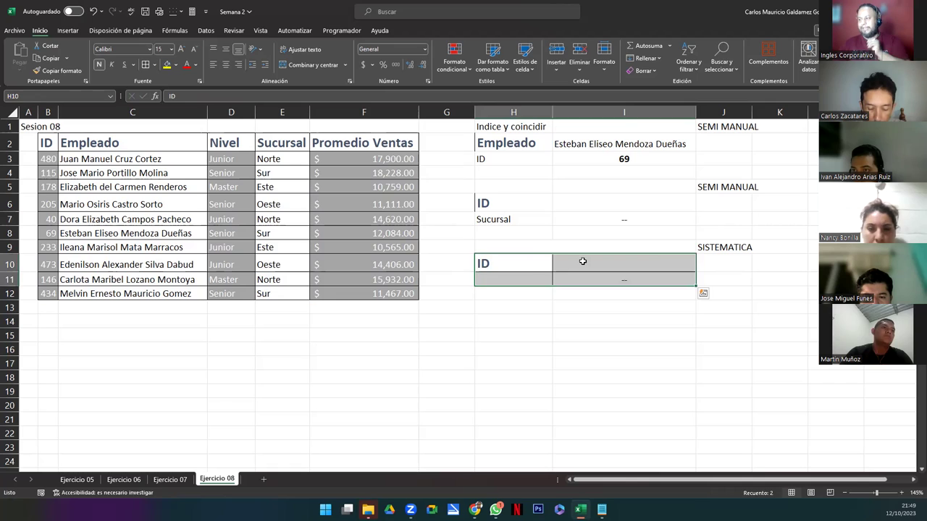
left_click(517, 268)
left_click(579, 260)
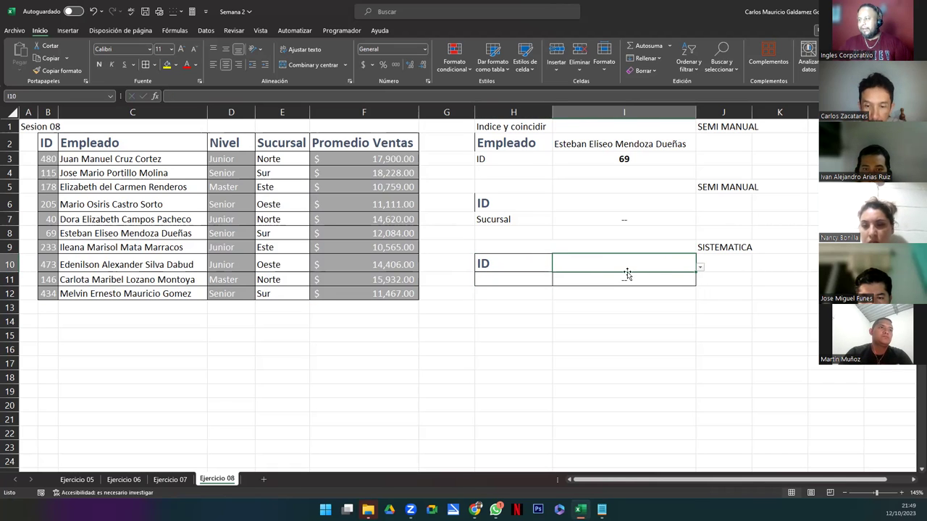
left_click_drag(44, 159, 43, 293)
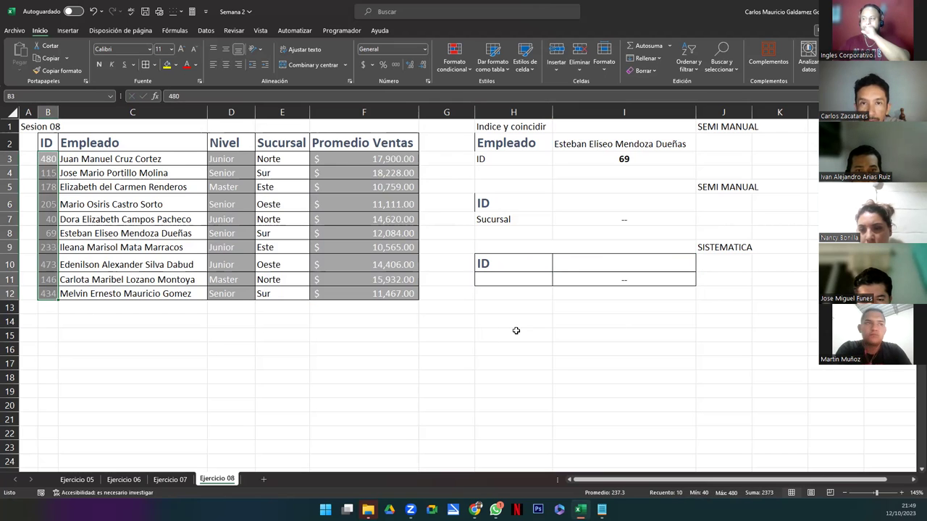
Compare the SISTEMATICA field cell H11 with the table headers in C2:F2.
left_click(507, 281)
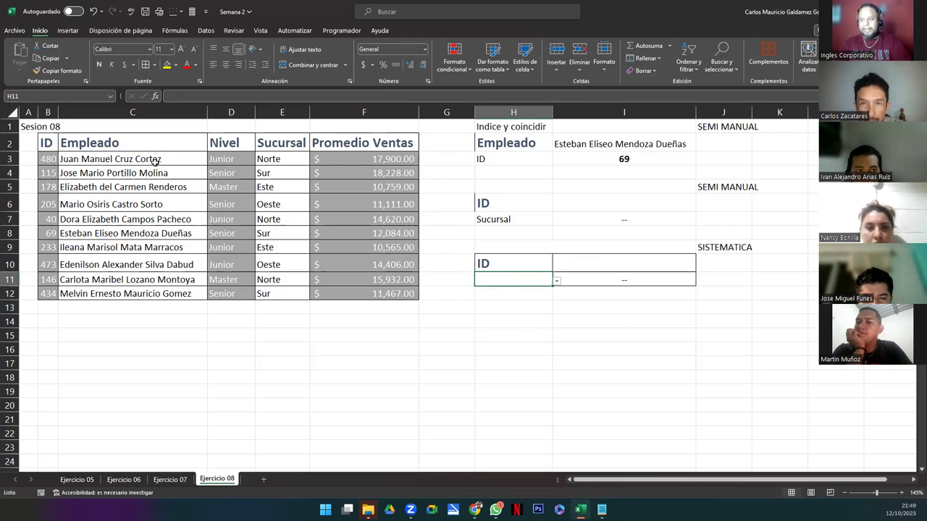
left_click_drag(80, 141, 365, 145)
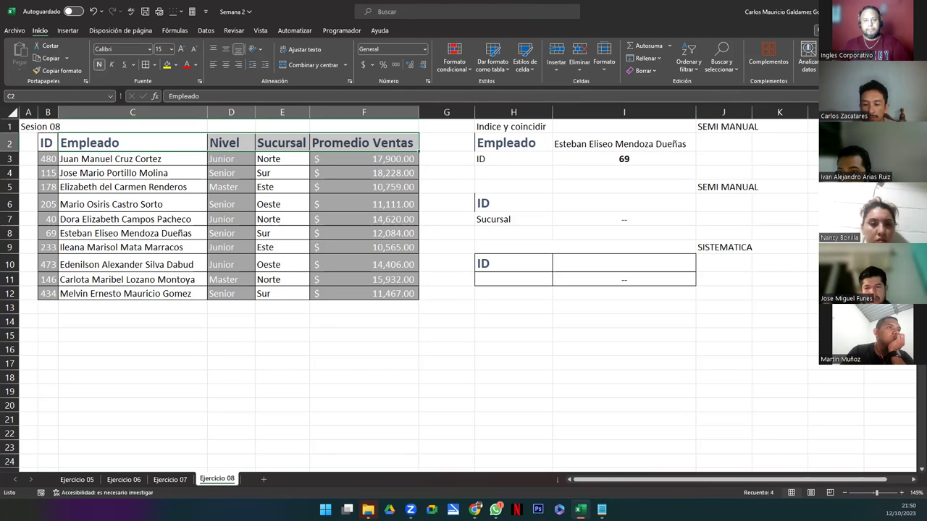
key("alt+Tab")
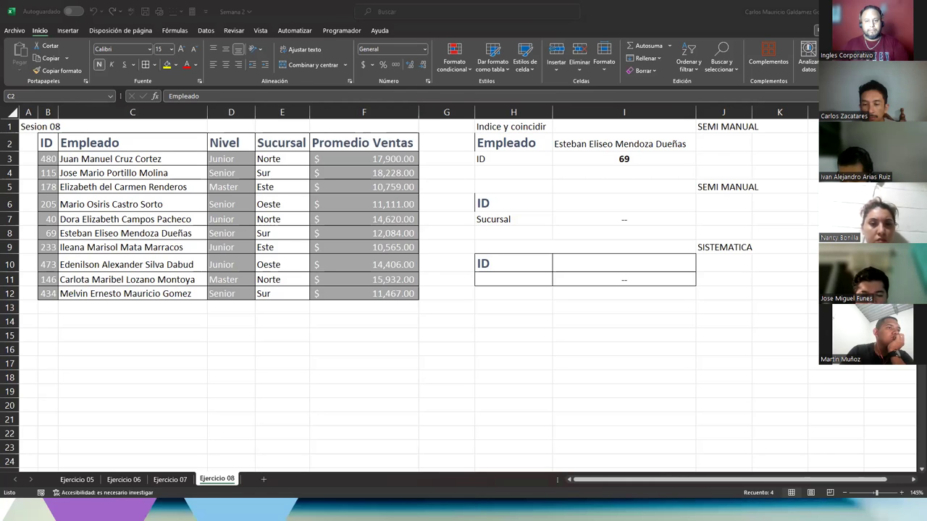
key("alt+Tab")
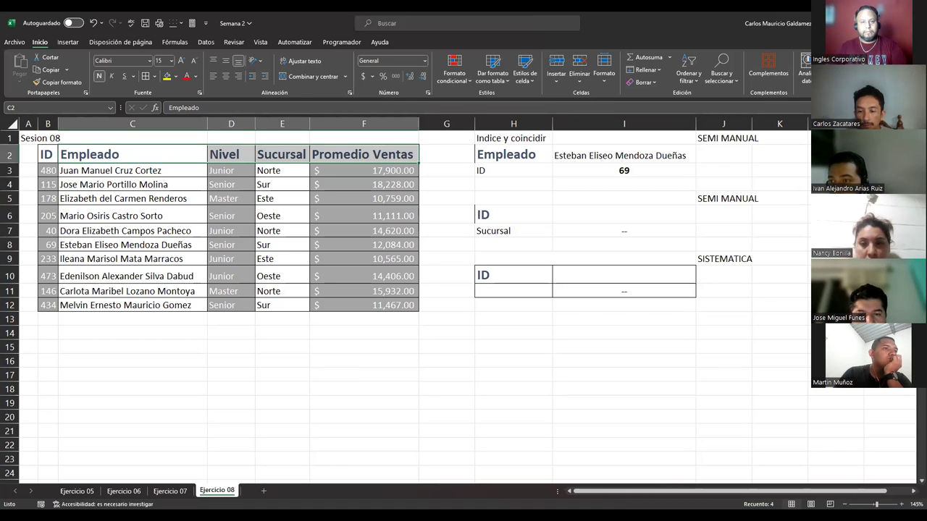
key("alt+Tab")
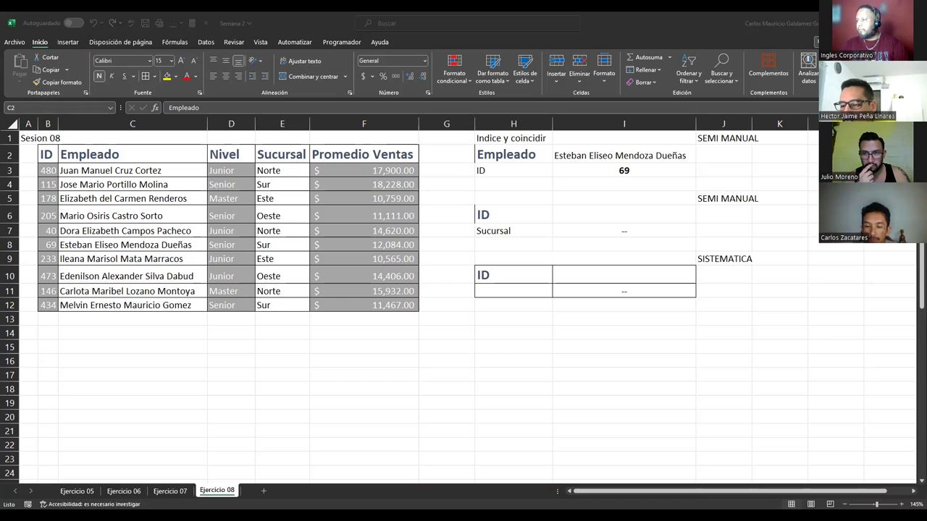
key("ctrl+c")
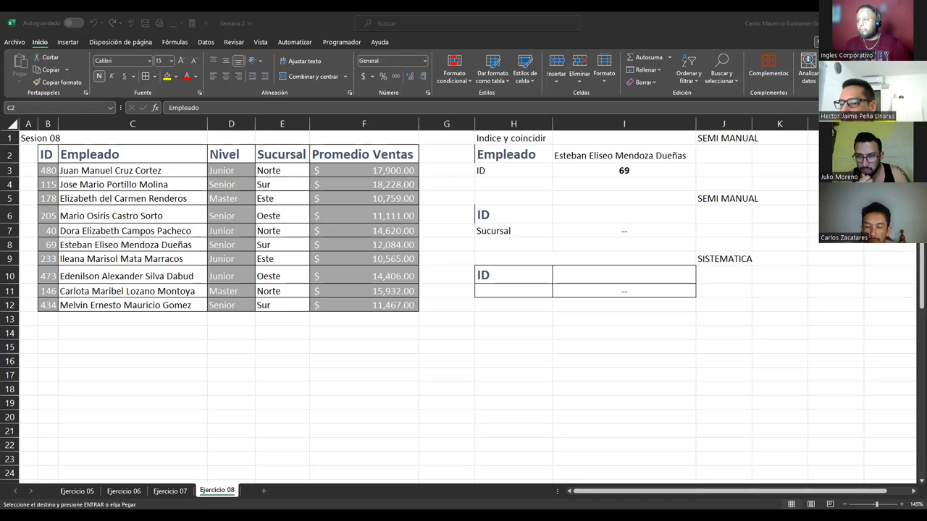
key("Escape")
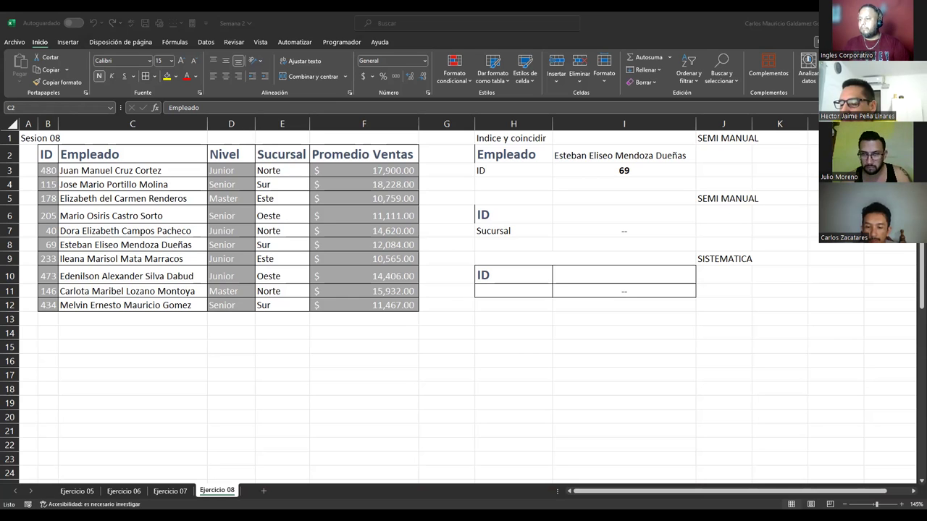
key("F2")
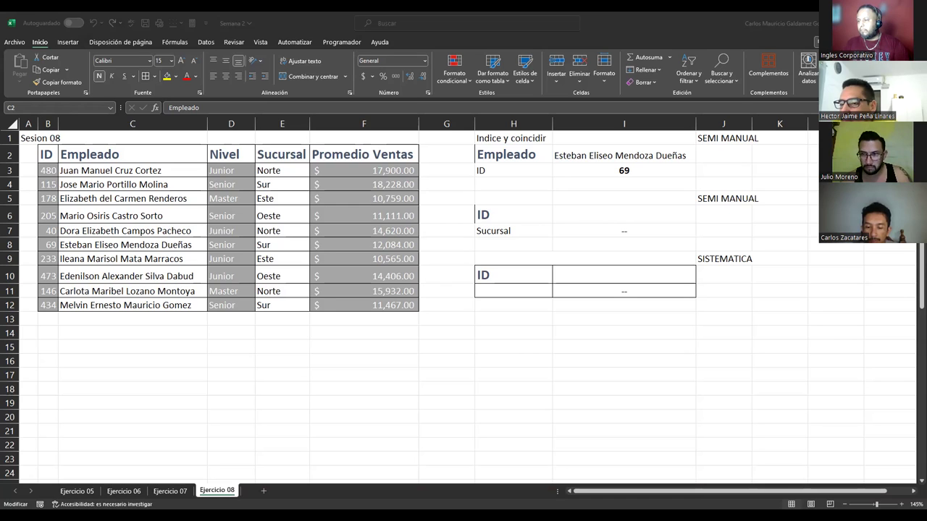
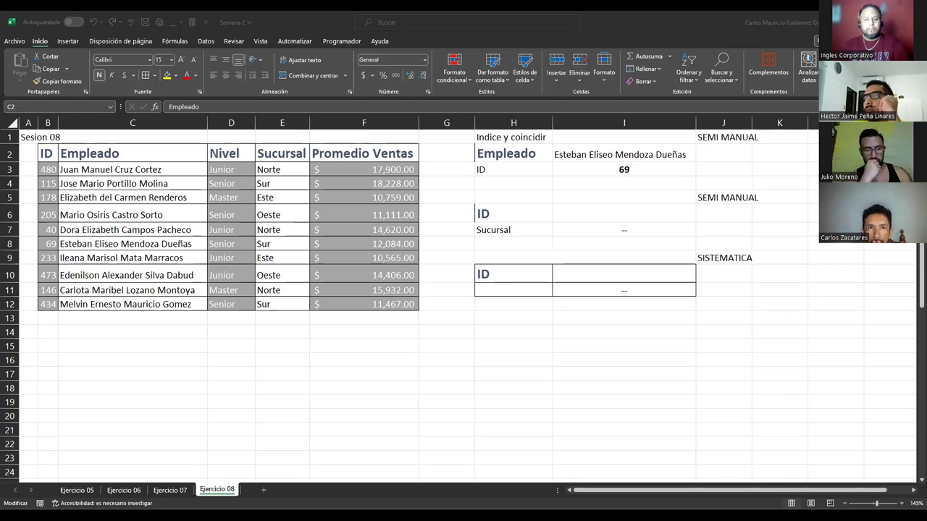
key("Escape")
key("alt+h")
key("f")
key("p")
key("Escape")
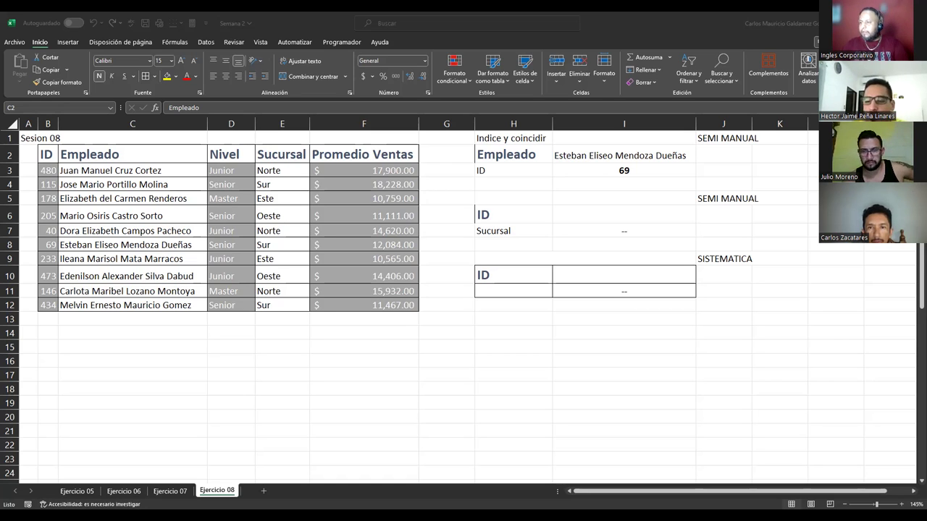
left_click(420, 294)
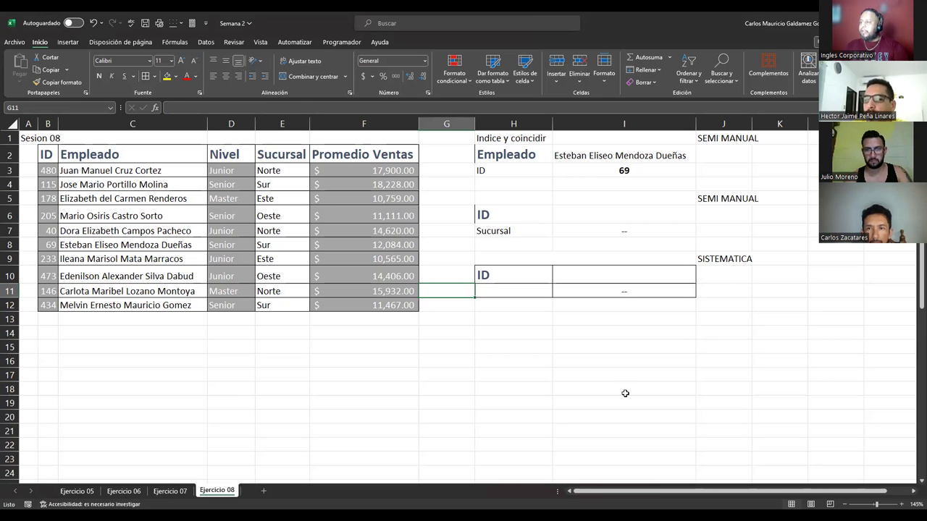
left_click(787, 360)
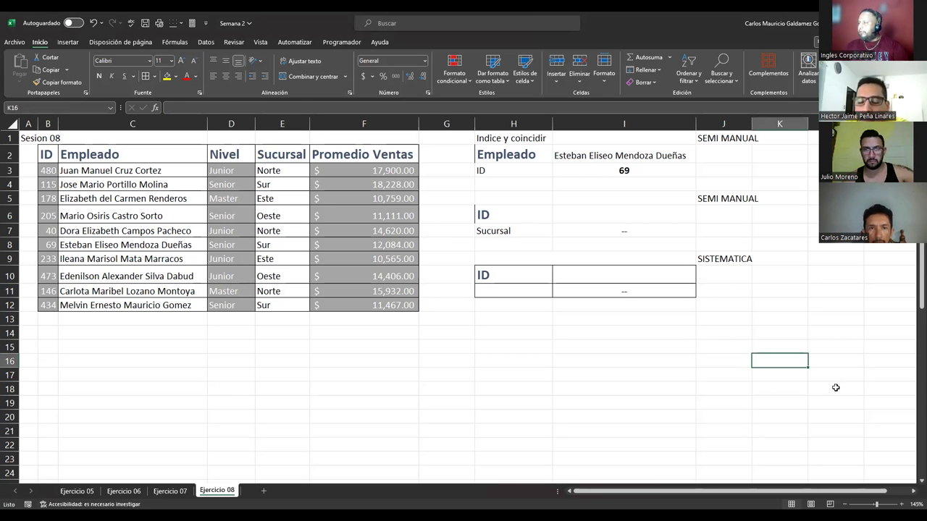
left_click(913, 491)
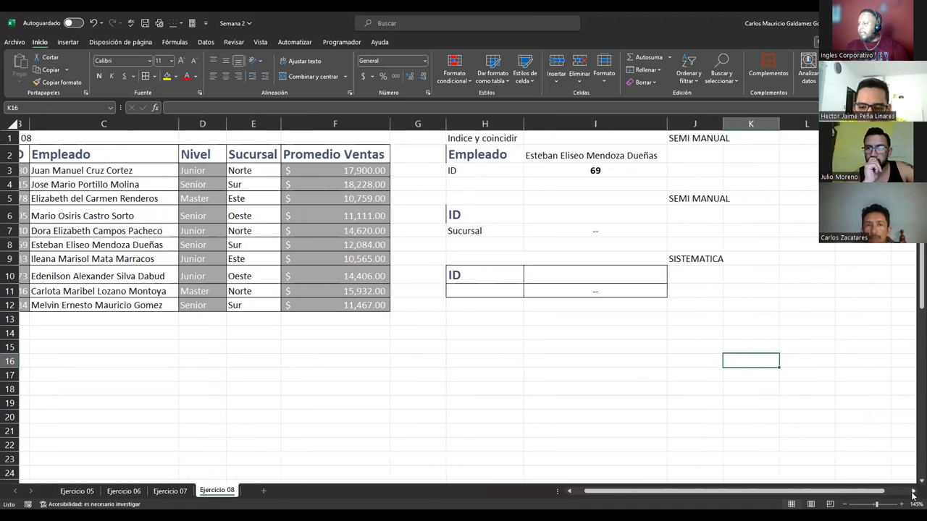
left_click(913, 492)
left_click(913, 492)
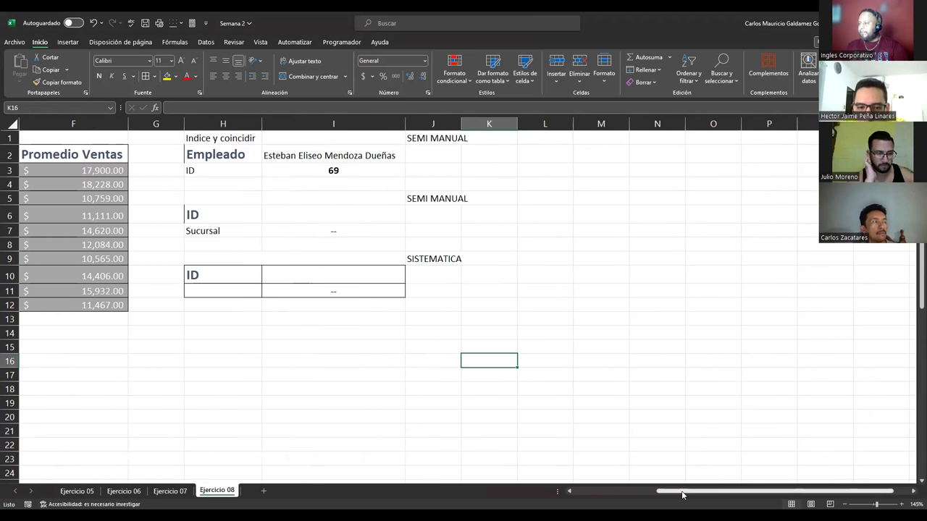
left_click_drag(864, 495, 781, 495)
Review the SI.ERROR formulas with INDICE and COINCIDIR in I7 and I11, leaving both unchanged.
left_click(593, 231)
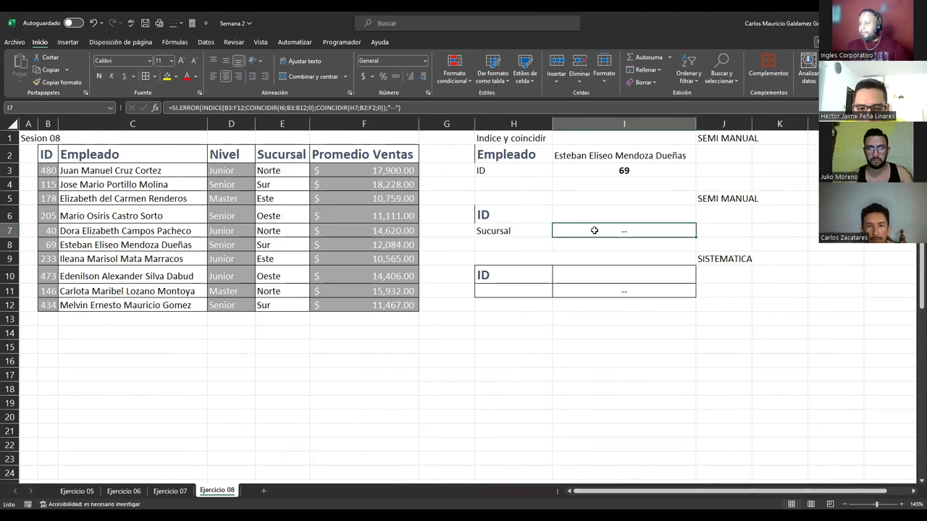
double_click(594, 231)
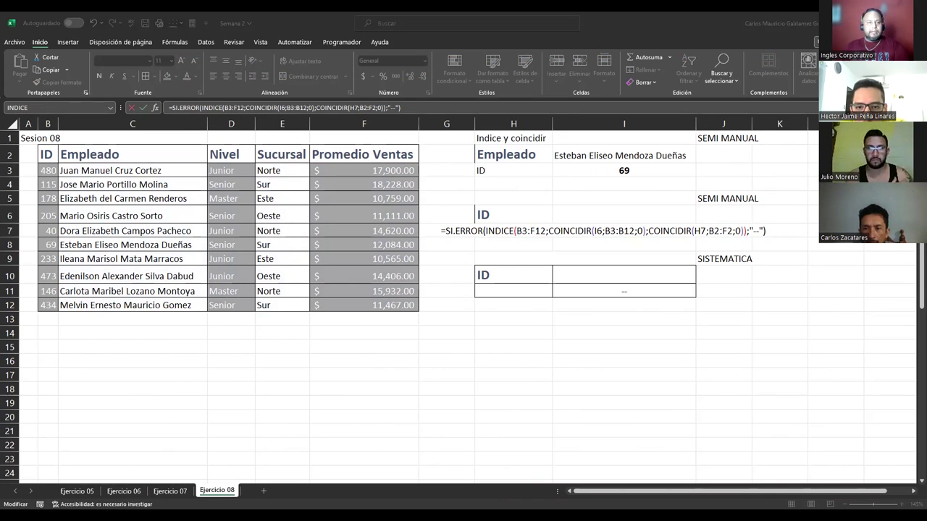
left_click(594, 230)
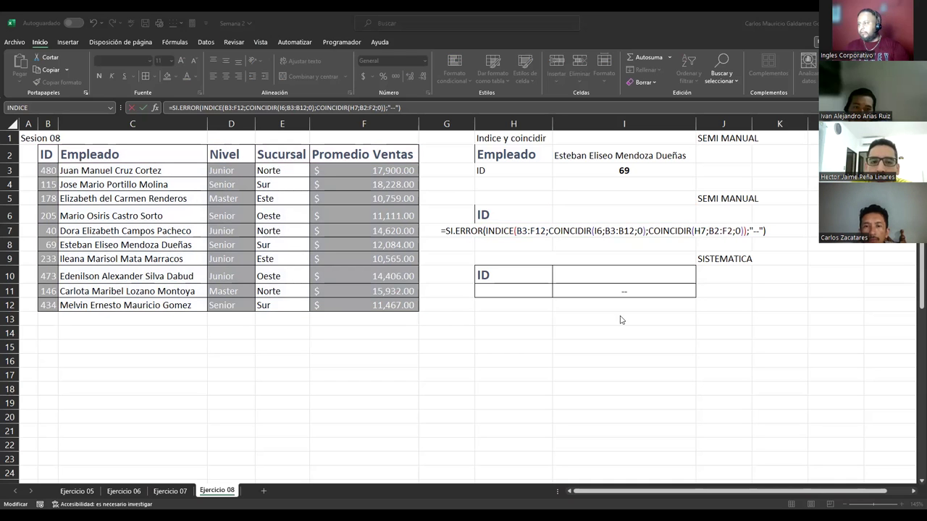
double_click(566, 293)
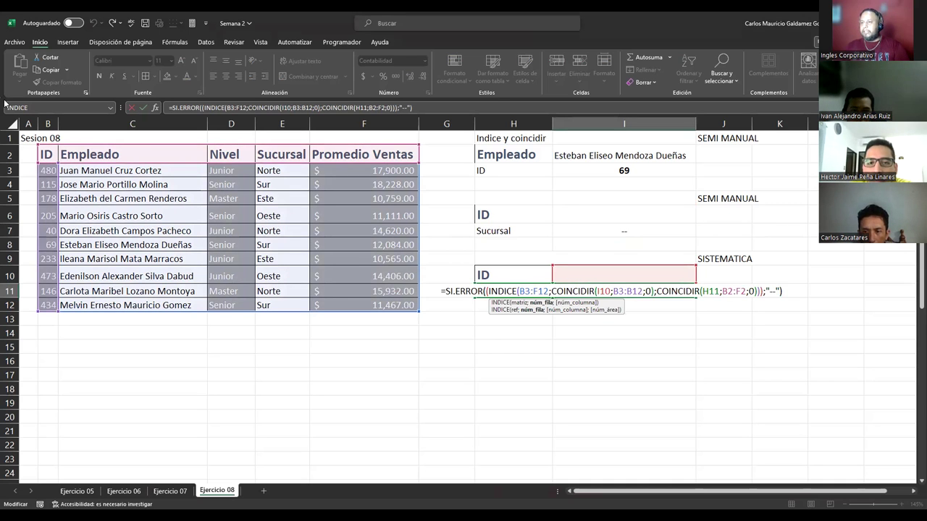
key("alt+Tab")
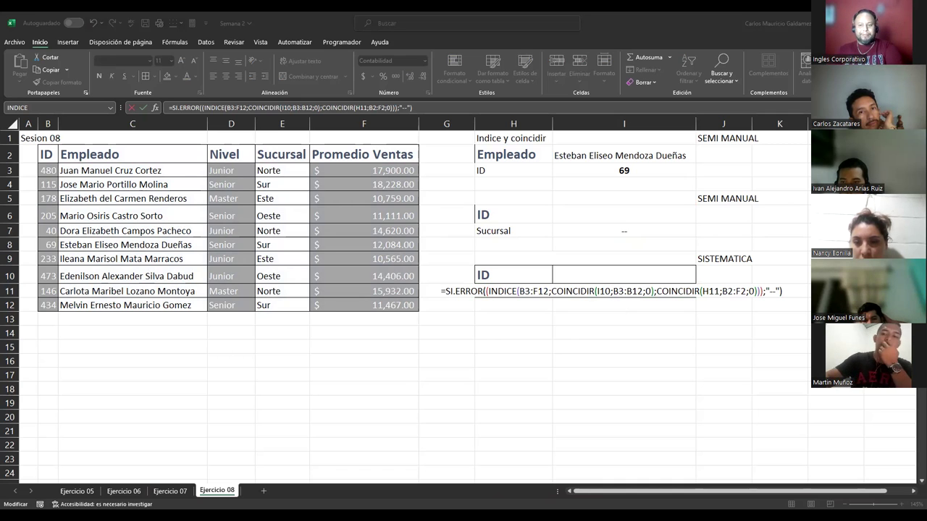
left_click(541, 314)
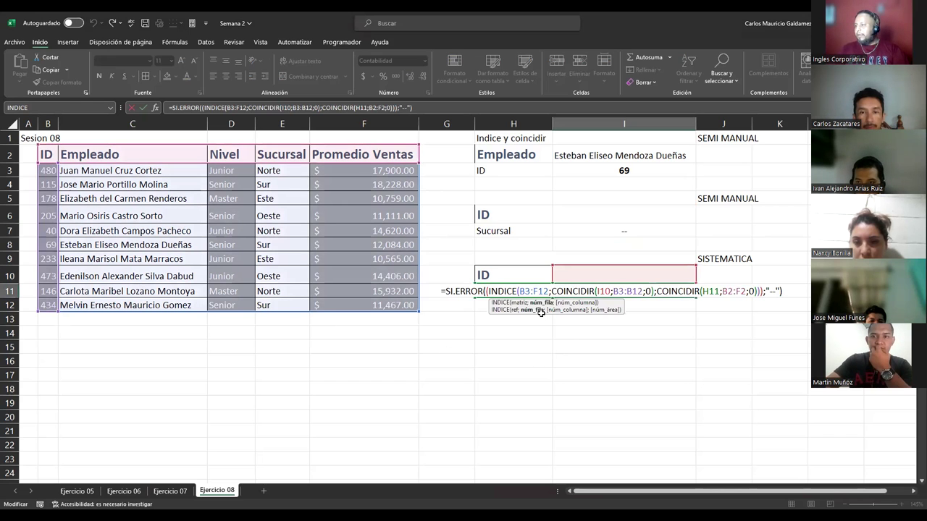
left_click(542, 317)
Select the Sucursal field in H11 and ID 146 in I10 from the drop-down lists of the SISTEMATICA block.
left_click(581, 276)
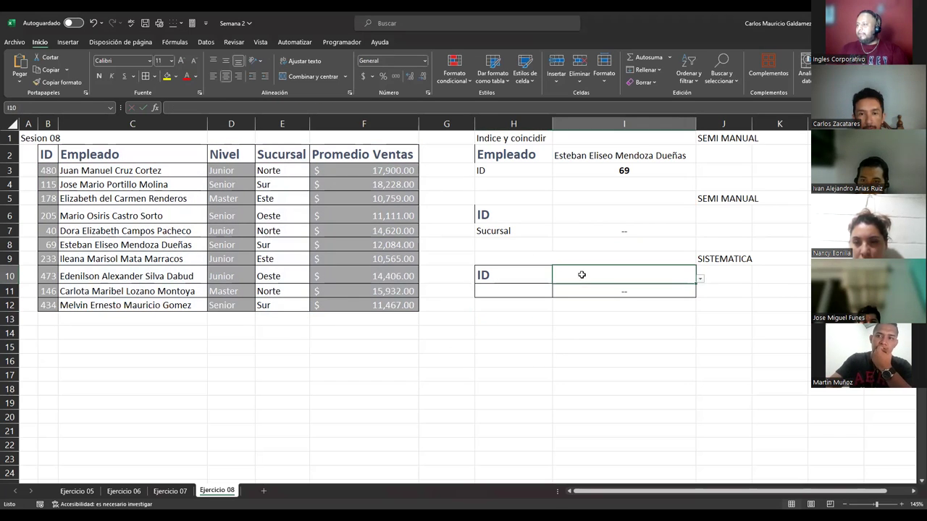
left_click(700, 279)
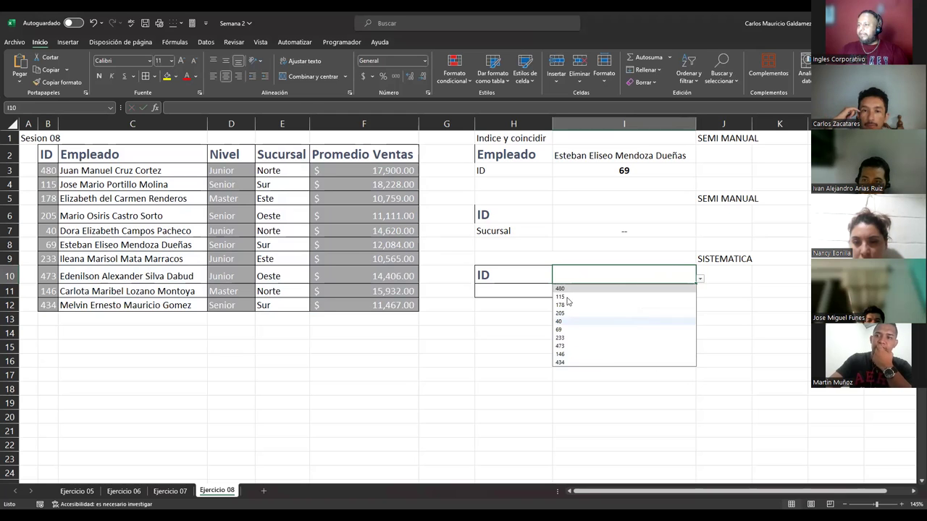
left_click(510, 289)
left_click(556, 291)
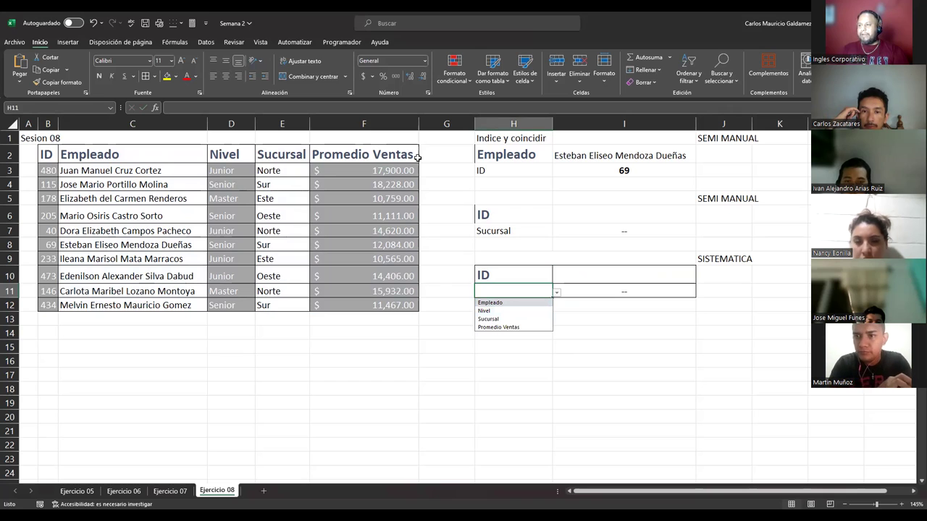
left_click(507, 320)
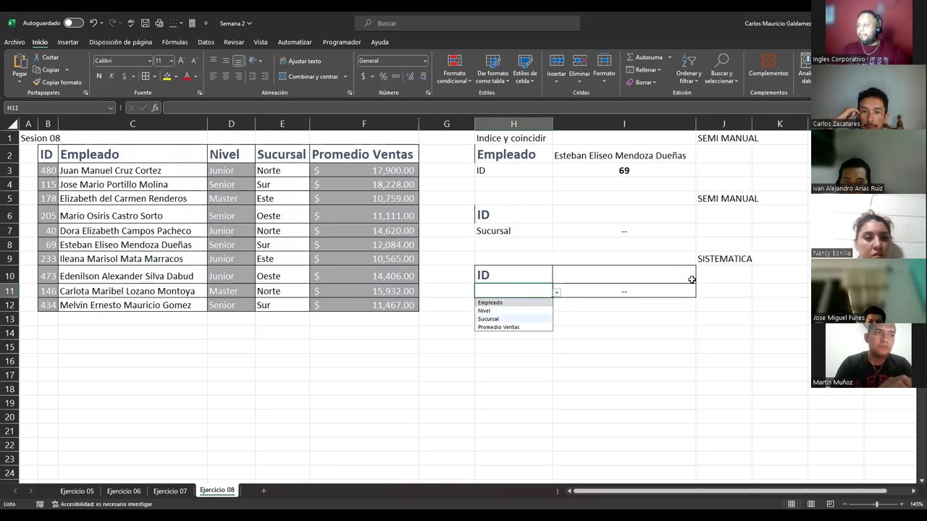
left_click(692, 280)
left_click(700, 279)
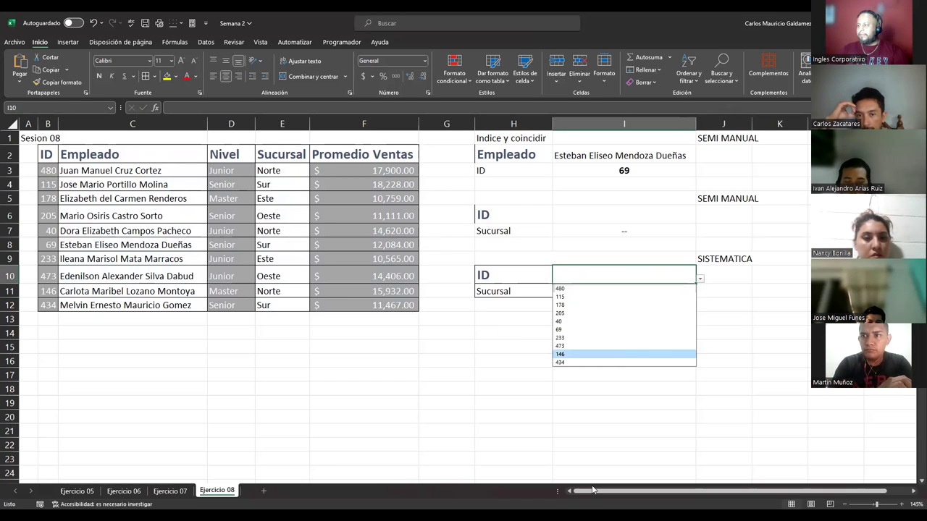
left_click(627, 355)
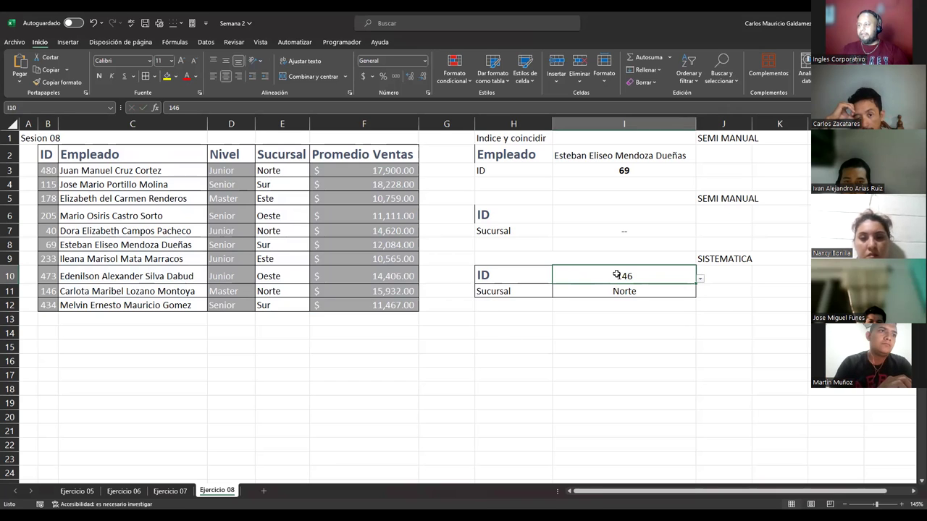
Select ID 480 in I10 and the Promedio Ventas field in H11 for the SISTEMATICA lookup.
left_click(703, 280)
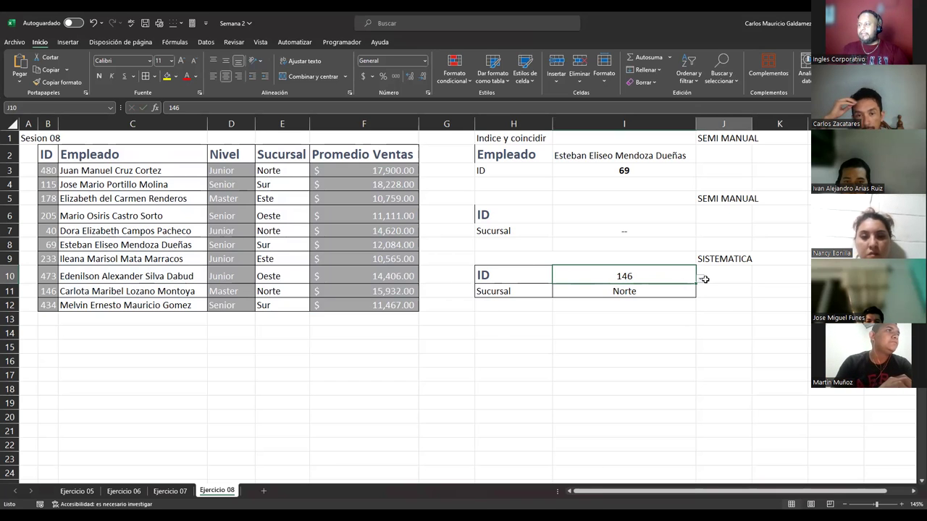
left_click(694, 281)
left_click(699, 279)
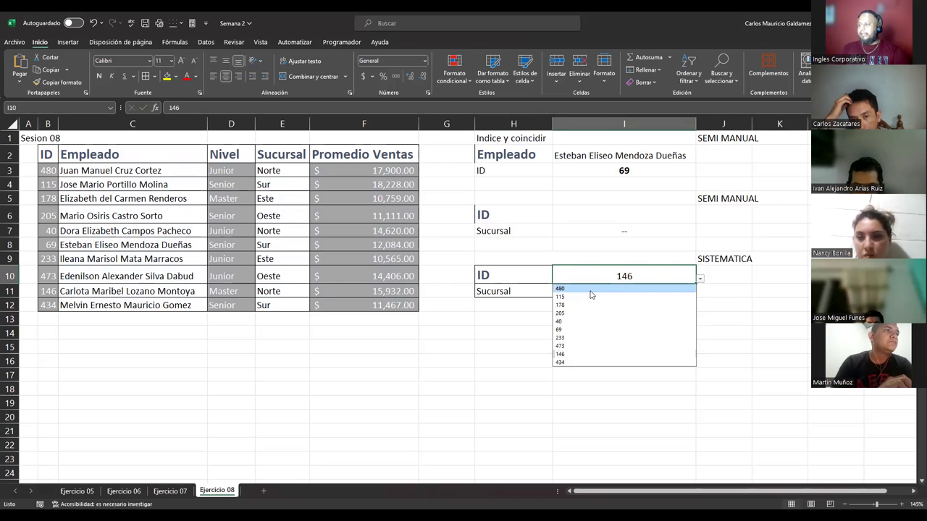
left_click(591, 289)
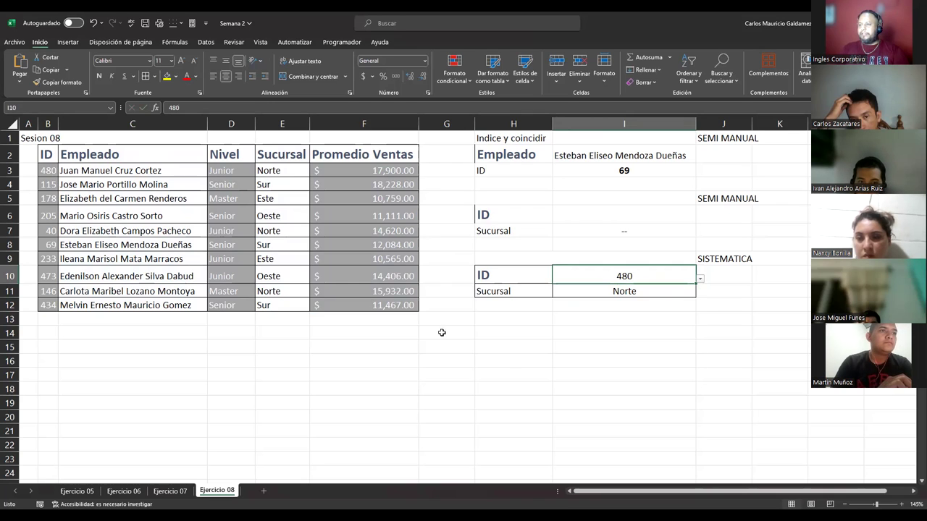
left_click(534, 294)
left_click(557, 293)
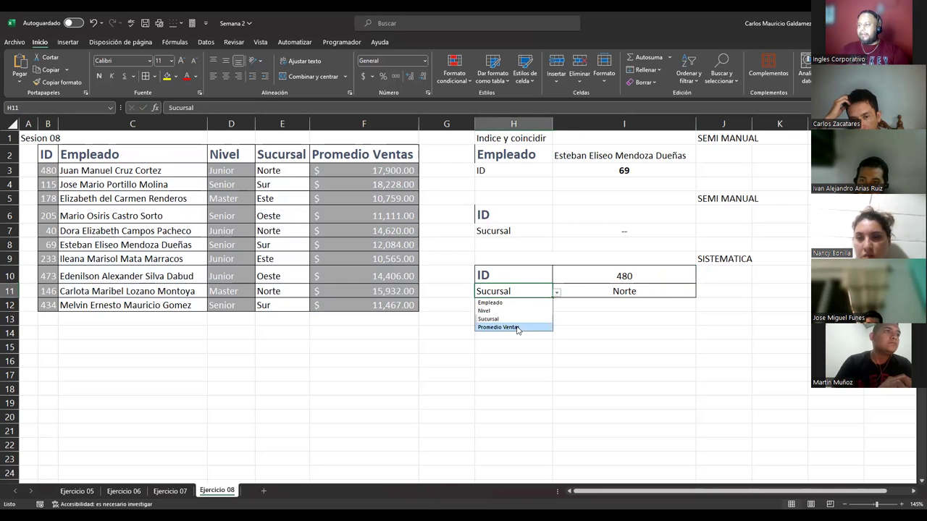
left_click(518, 328)
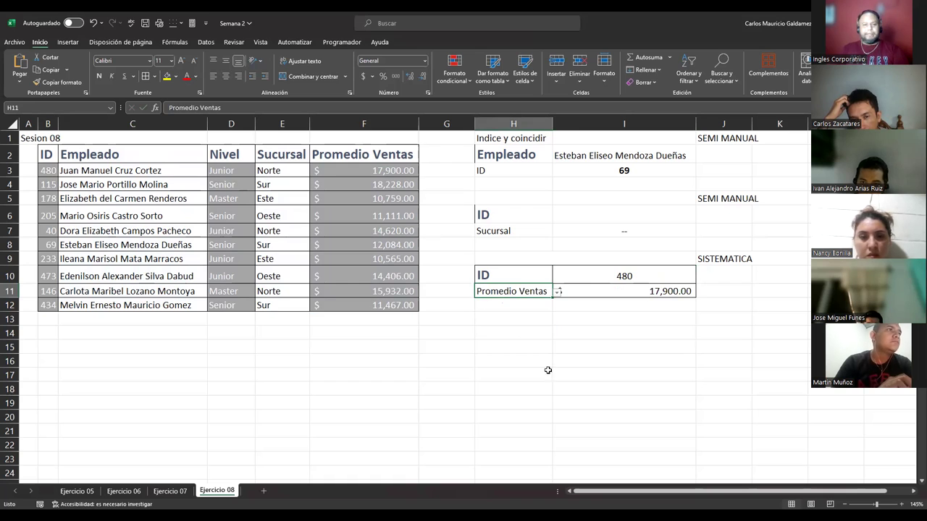
left_click(459, 424)
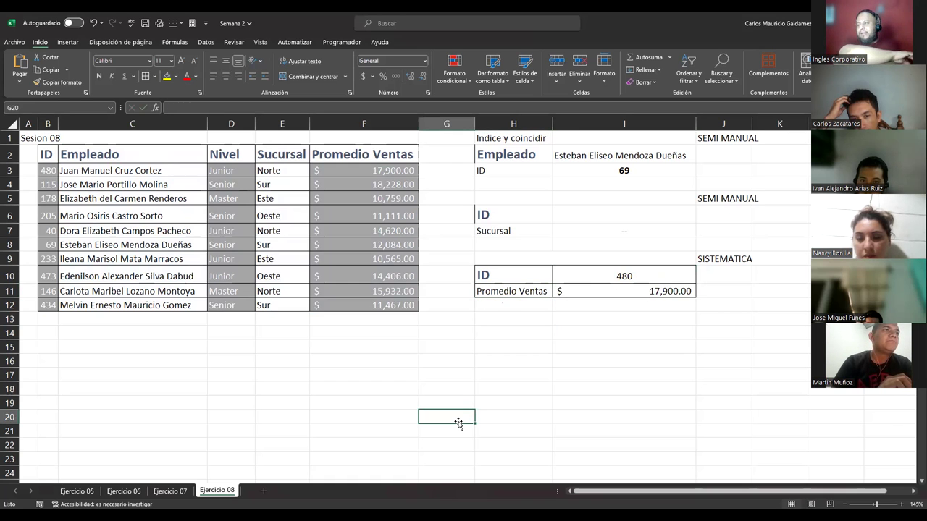
Copy the ID, Sueldo, Descuentos, Comision 8% and Sueldo Final block from H42:I46 to H15:I19.
scroll(459, 416, "down", 5)
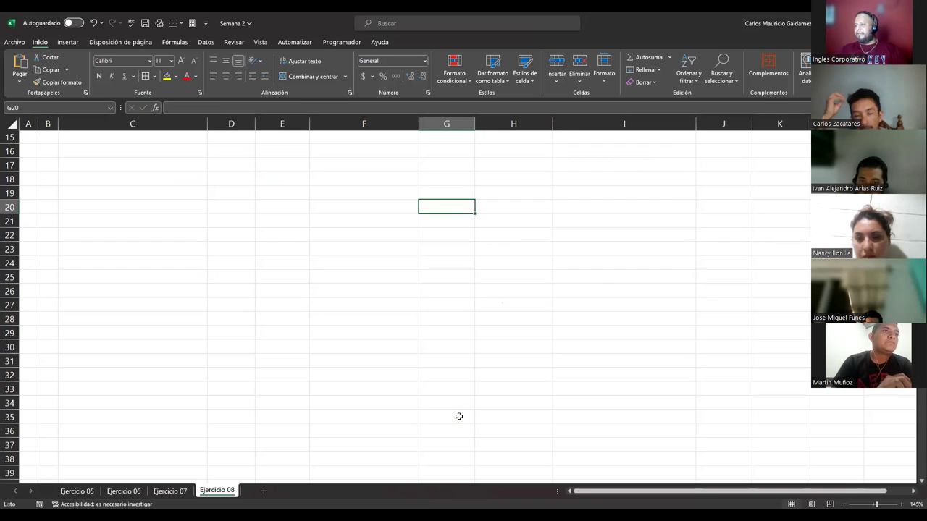
scroll(459, 417, "down", 5)
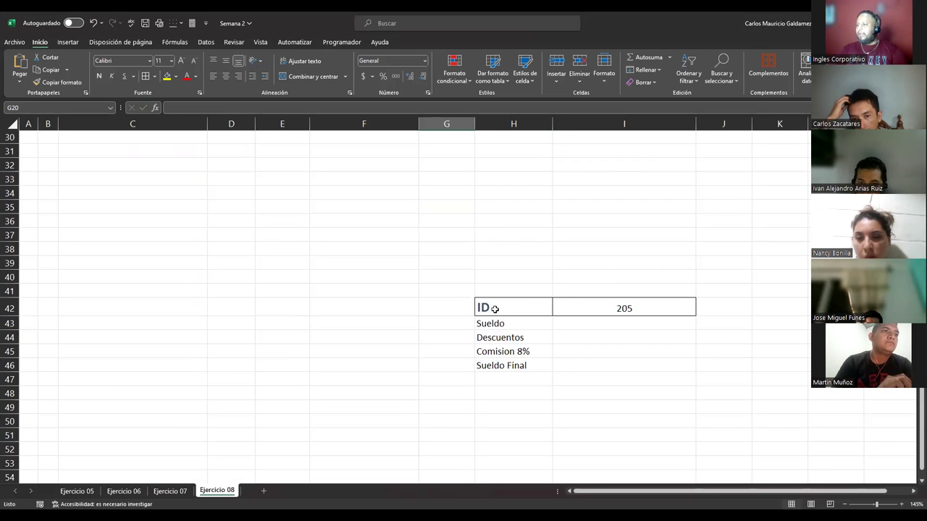
left_click_drag(490, 307, 507, 323)
left_click_drag(592, 372, 596, 367)
key("ctrl+c")
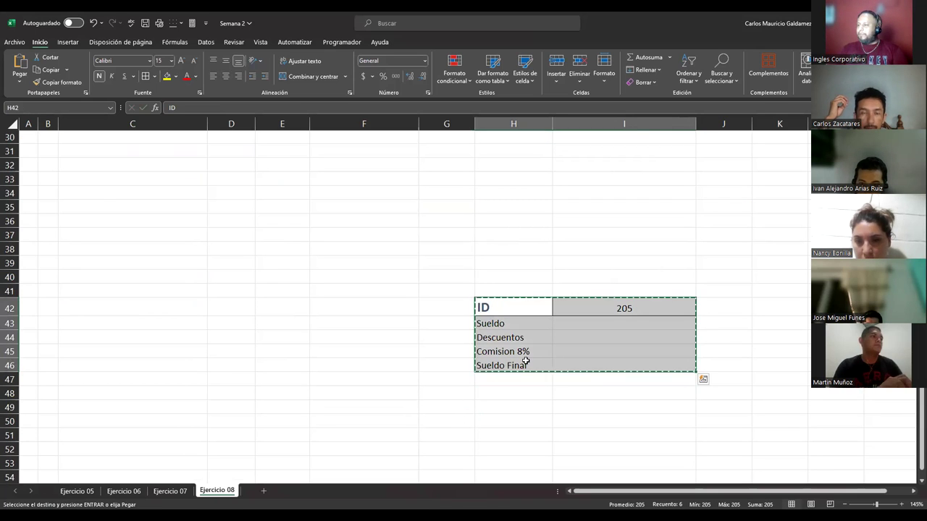
scroll(524, 359, "up", 10)
left_click_drag(511, 347, 556, 389)
key("Return")
left_click(614, 393)
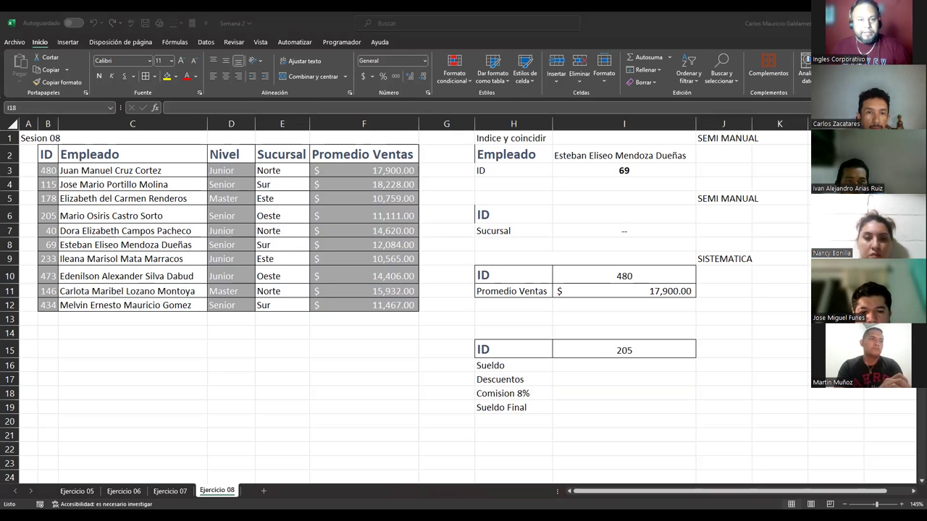
Switch to Notepad, keep the salary exercise notes in their own window and close the other notes without saving.
key("alt+Tab")
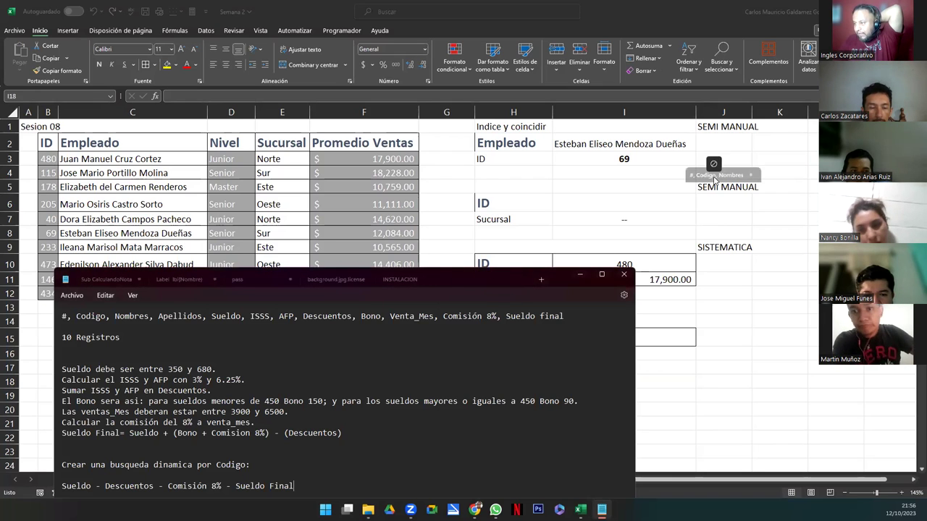
key("ctrl+w")
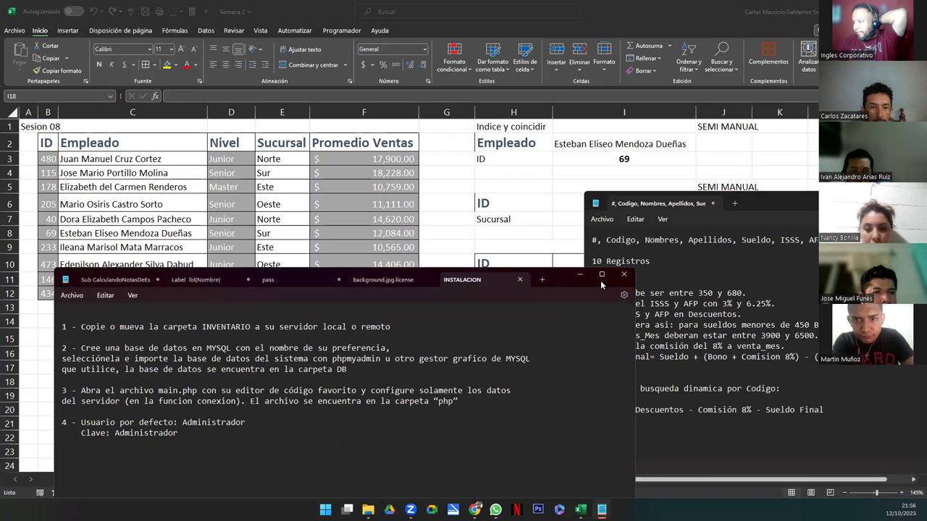
left_click(617, 278)
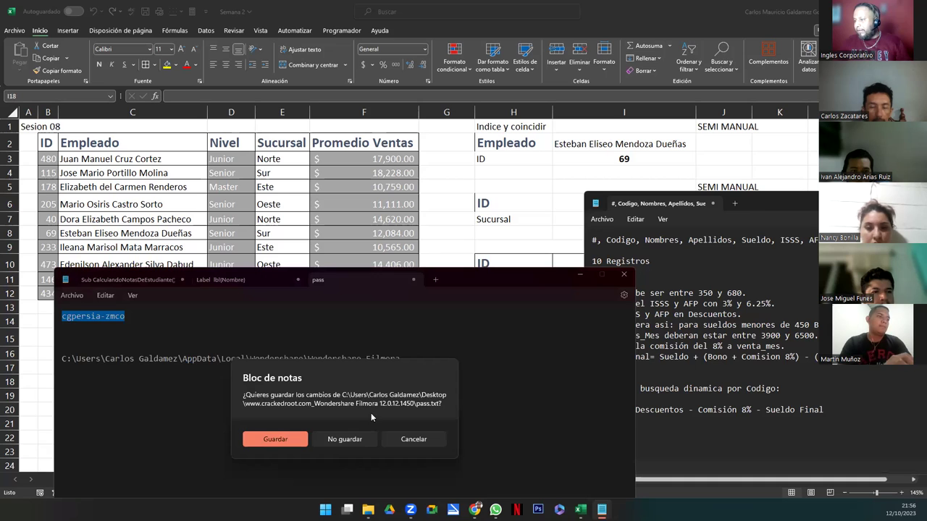
left_click(346, 443)
left_click(349, 439)
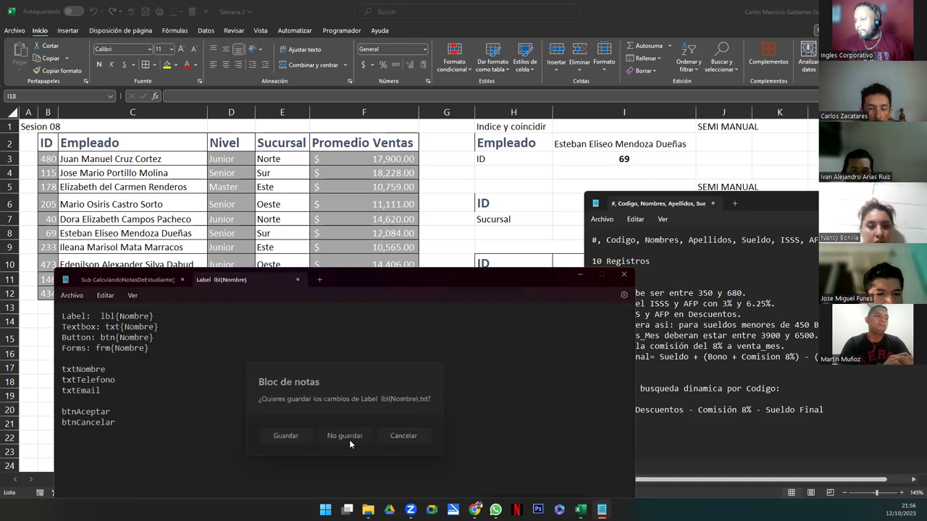
left_click(363, 435)
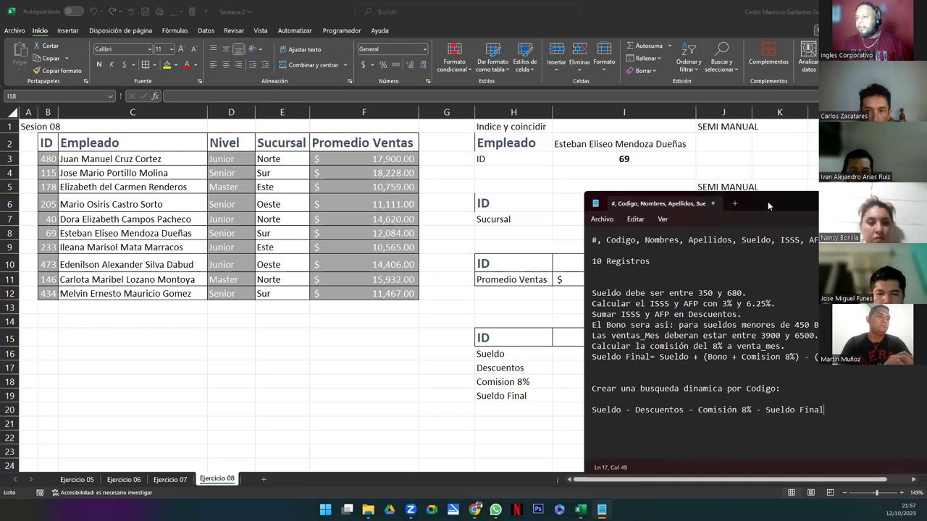
Read through the exercise's column list from # to Sueldo final and its required number of records.
left_click_drag(767, 201, 252, 187)
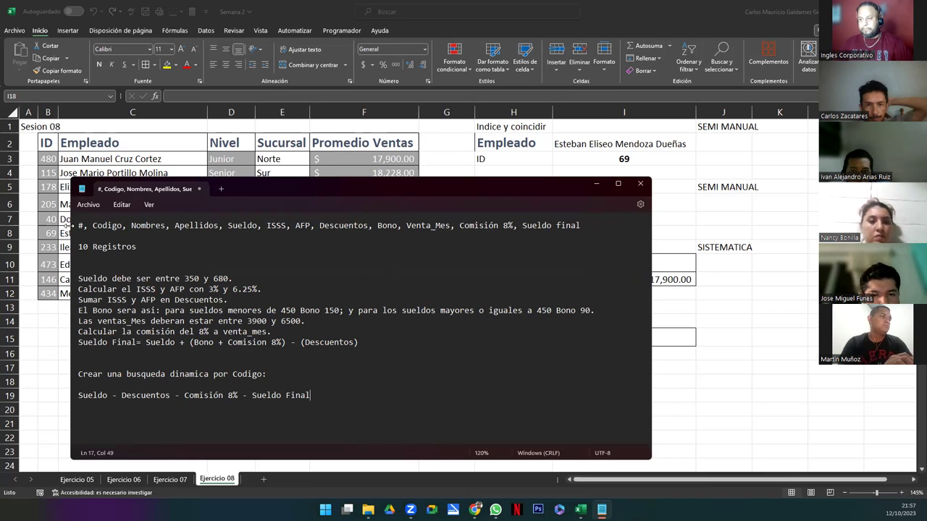
left_click(74, 229)
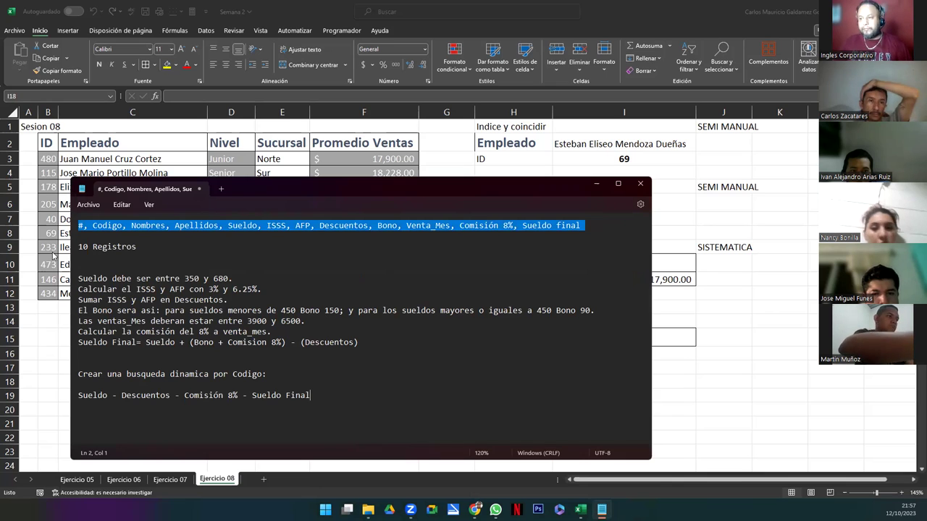
left_click(107, 227)
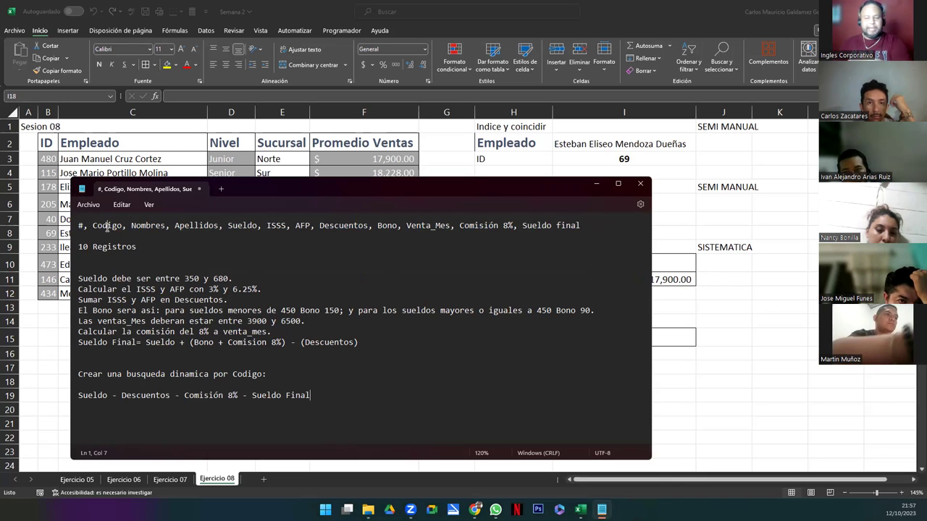
double_click(150, 226)
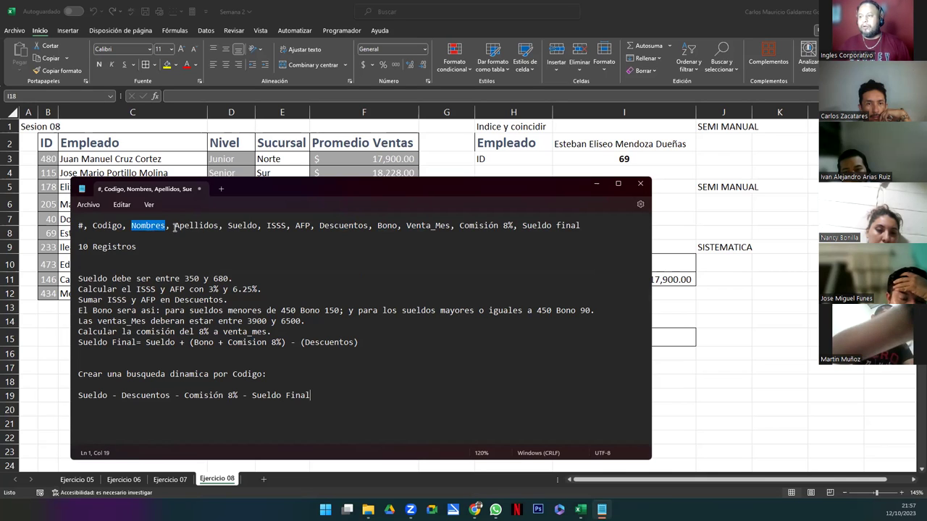
double_click(197, 226)
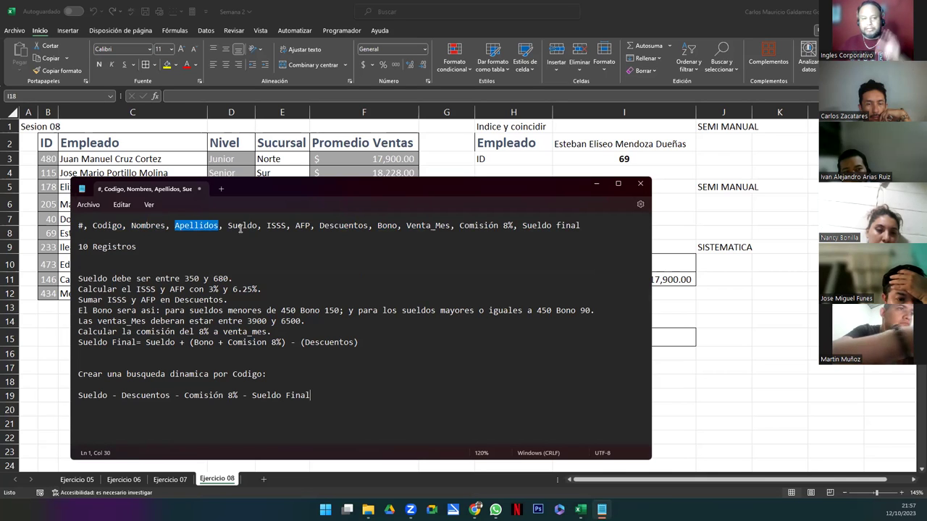
double_click(240, 226)
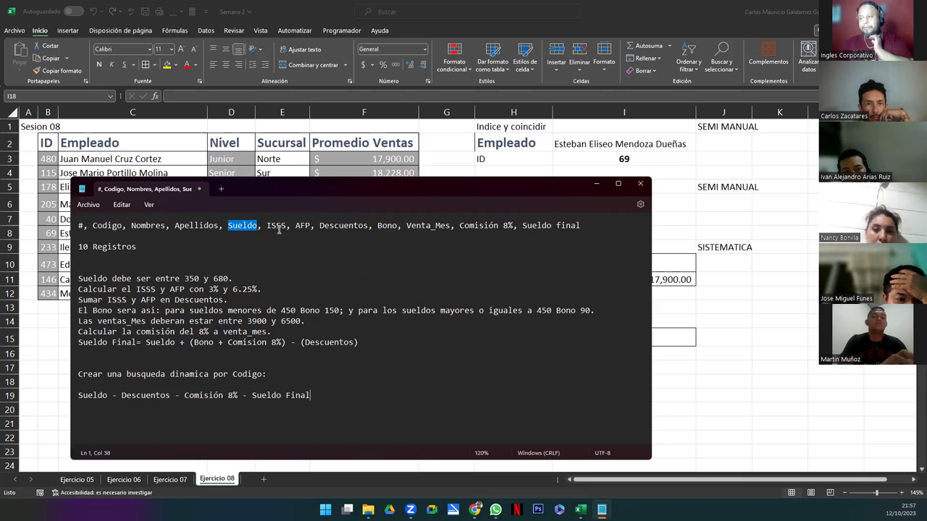
double_click(277, 225)
double_click(302, 225)
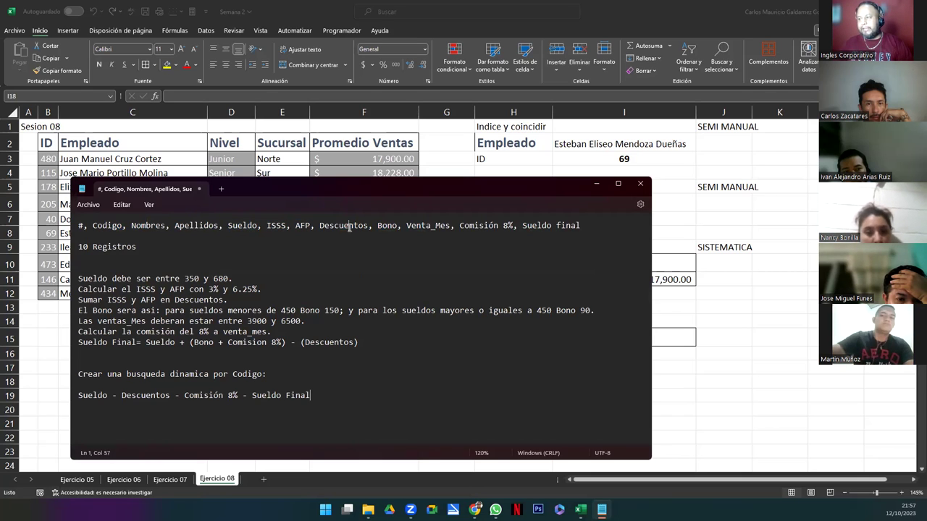
double_click(344, 226)
double_click(387, 226)
double_click(418, 226)
double_click(471, 226)
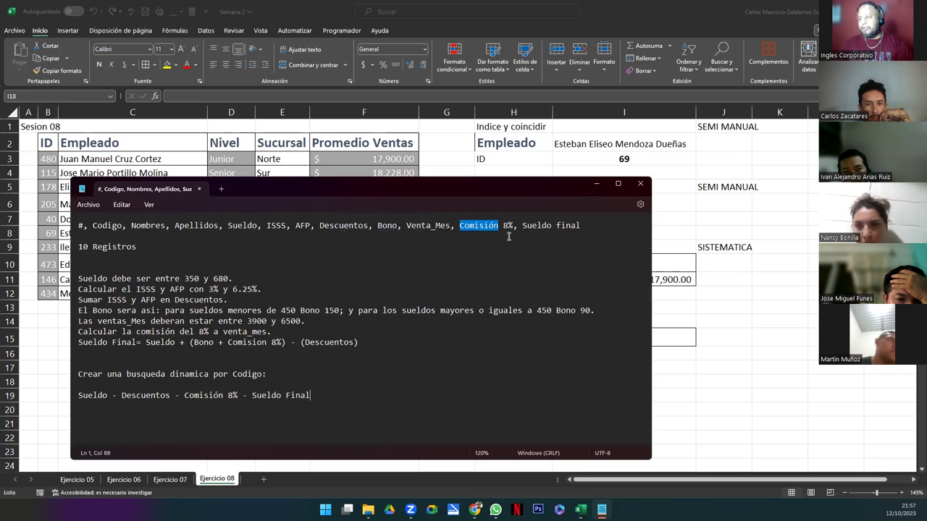
left_click(537, 229)
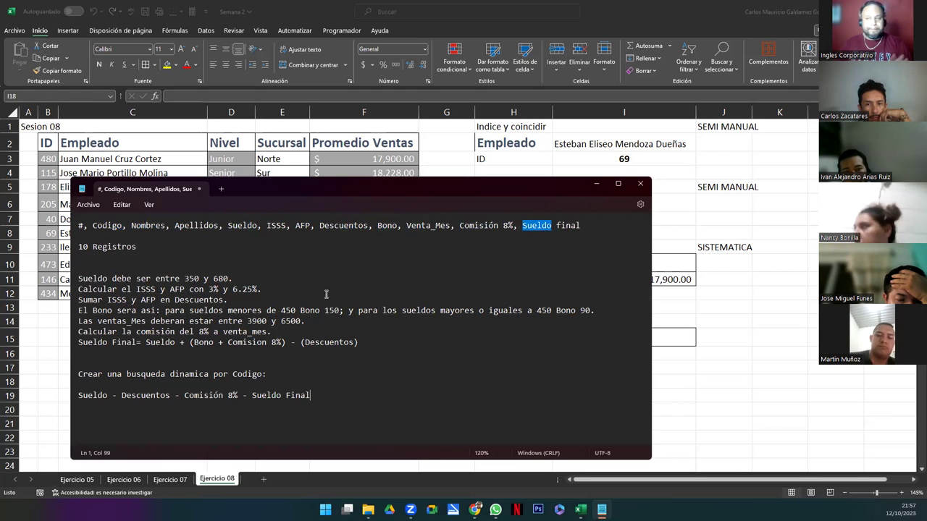
left_click_drag(140, 247, 78, 247)
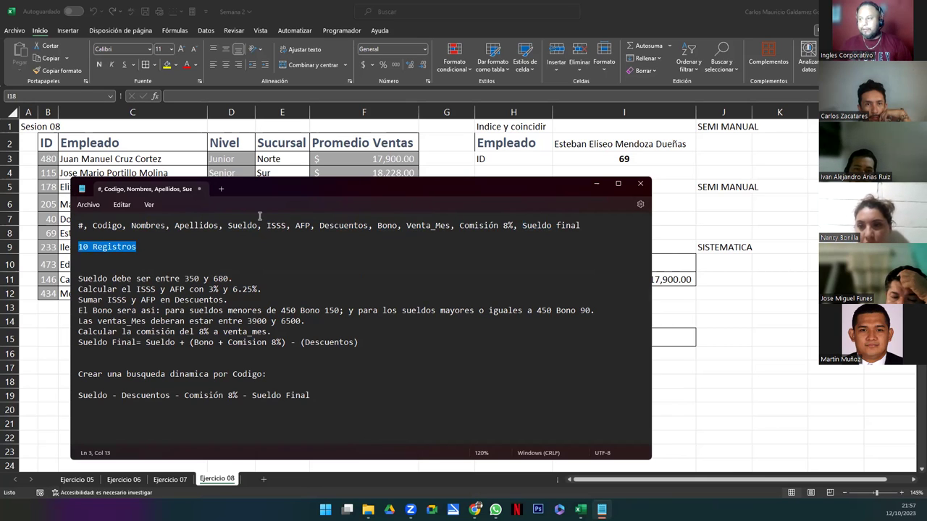
Review the rule for the Sueldo range and compare the Nombres and Apellidos columns with the employee table.
left_click_drag(231, 185, 257, 160)
left_click_drag(61, 252, 218, 252)
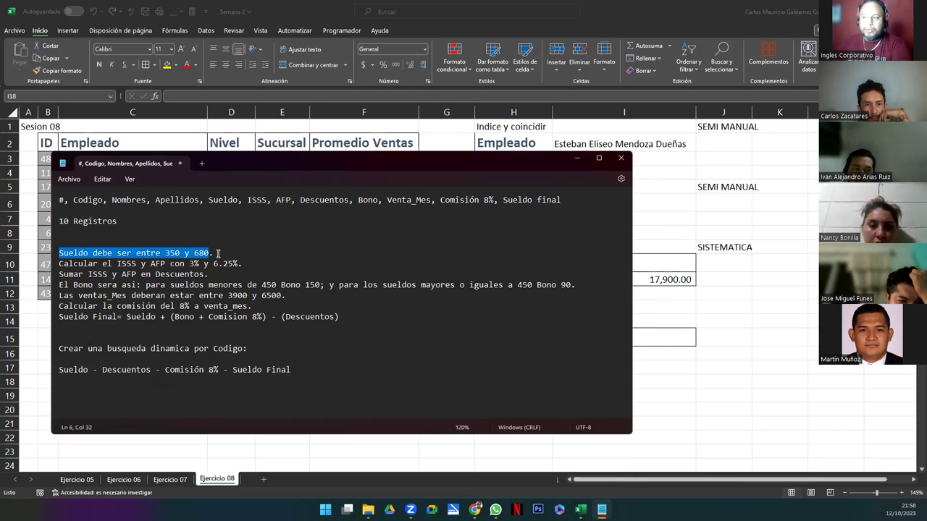
left_click(218, 253)
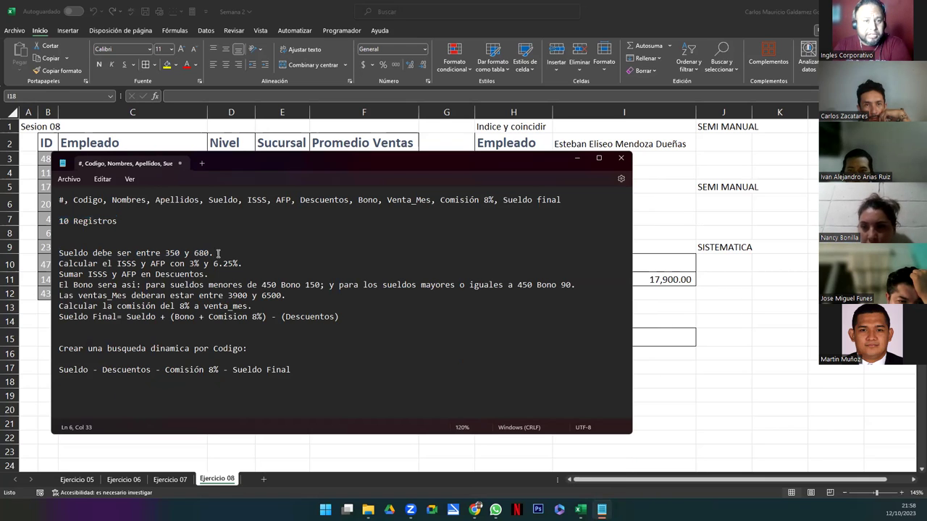
double_click(212, 200)
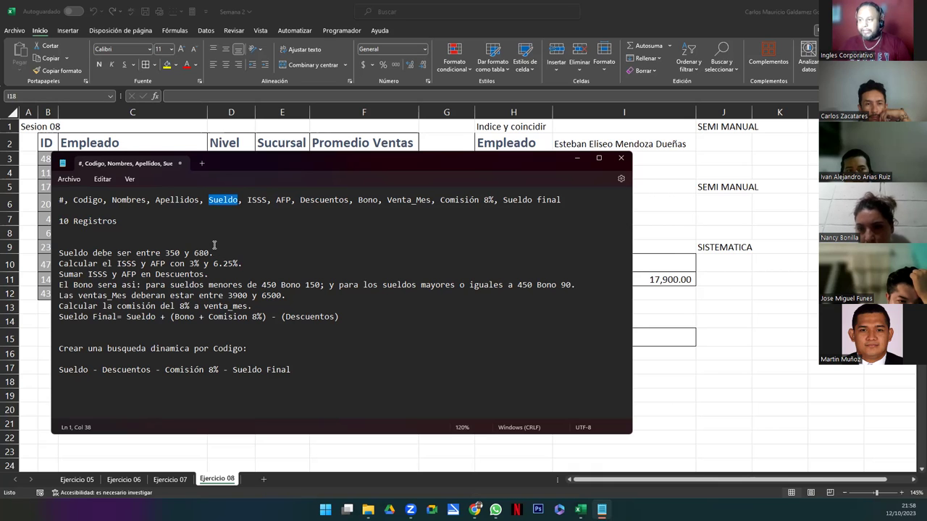
left_click(119, 204)
double_click(120, 203)
double_click(176, 200)
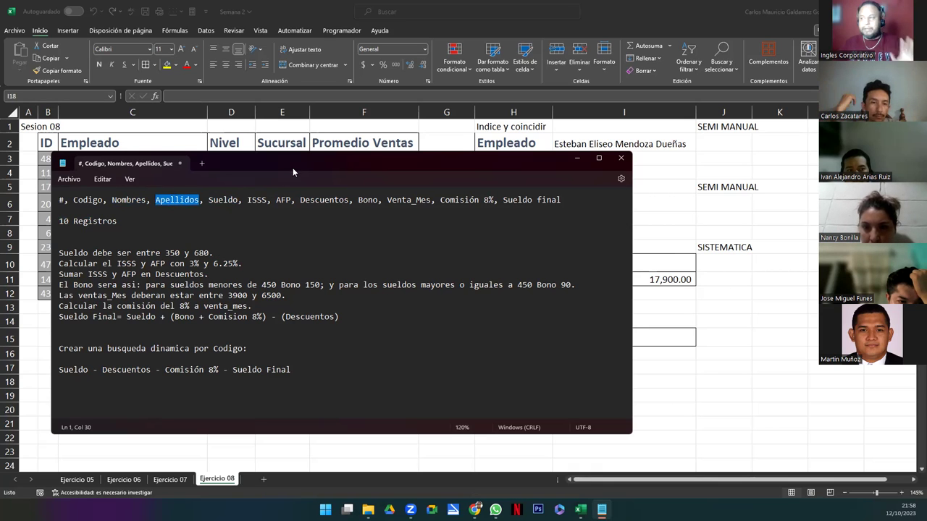
left_click_drag(294, 162, 244, 311)
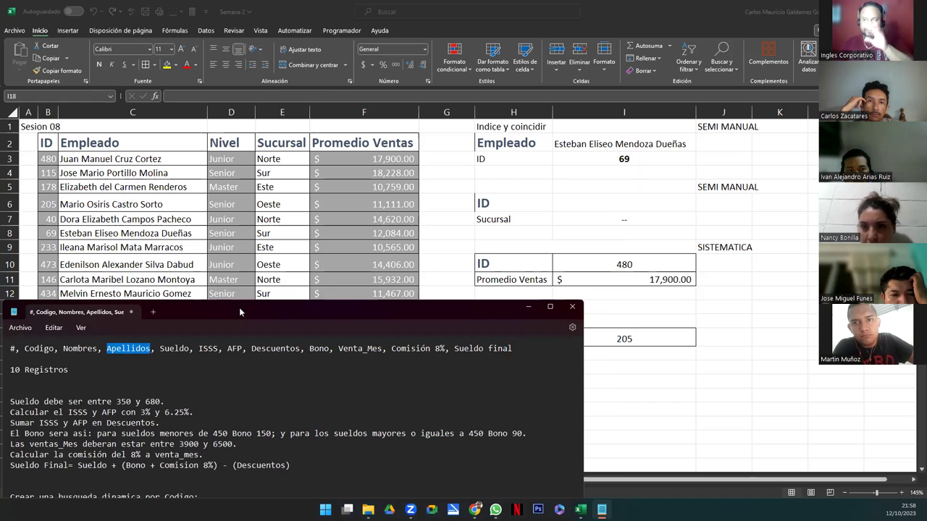
left_click_drag(239, 307, 294, 184)
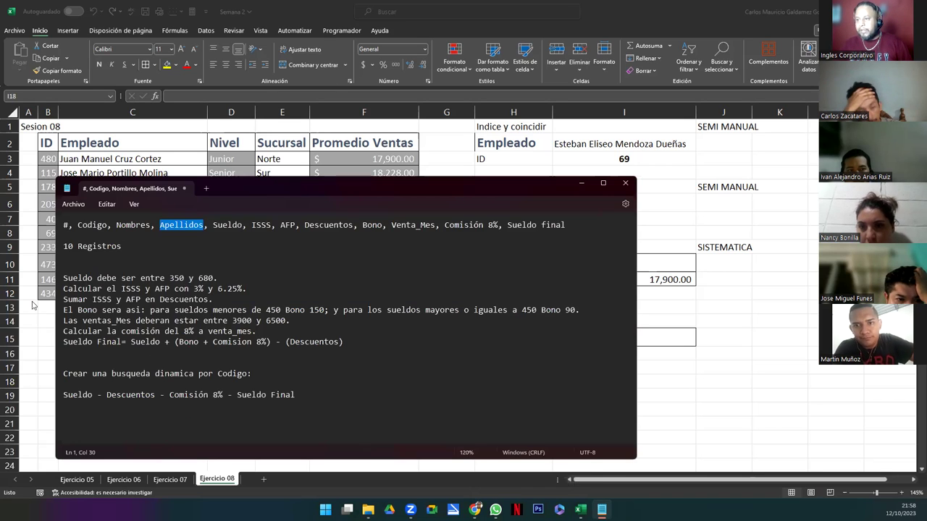
Examine the instruction for calculating ISSS and AFP and match it with the ISSS, AFP and Sueldo columns.
triple_click(60, 291)
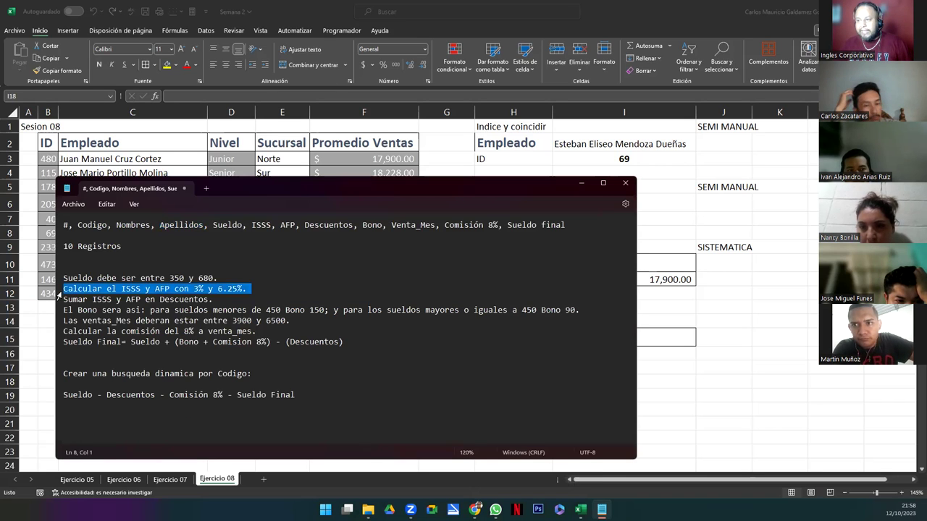
left_click(194, 290)
double_click(130, 288)
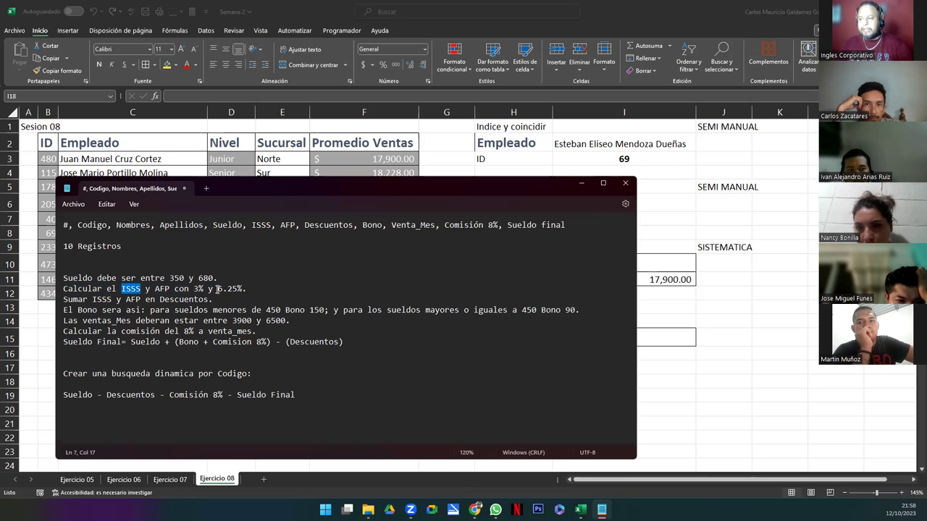
left_click_drag(216, 288, 250, 289)
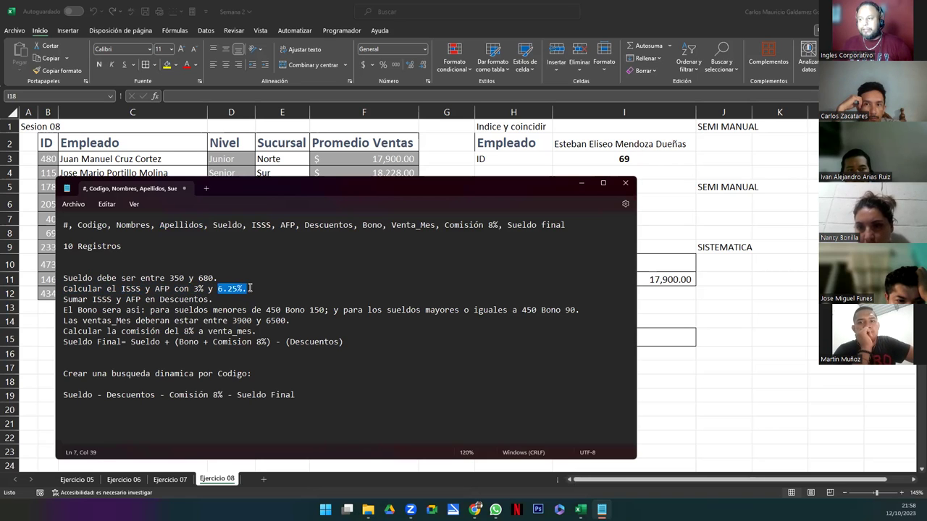
double_click(264, 227)
double_click(290, 225)
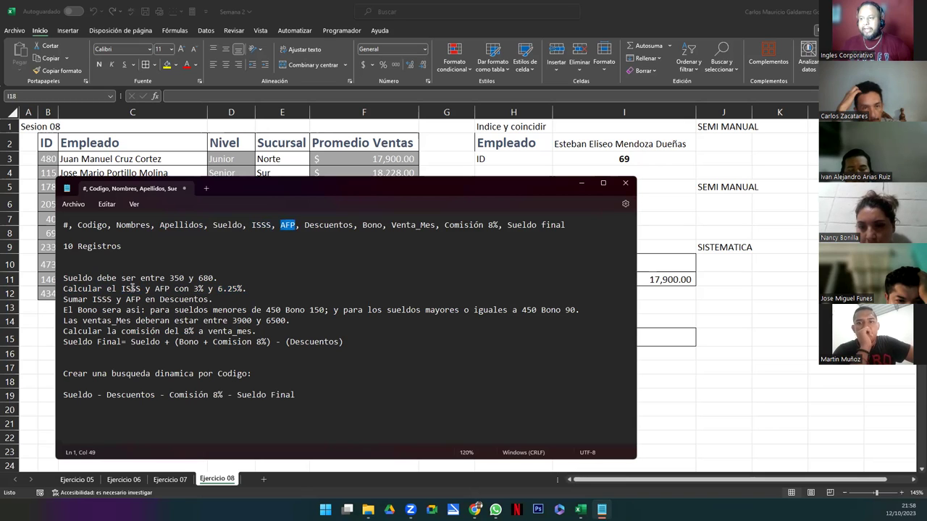
double_click(227, 226)
key("Right")
left_click(132, 290)
left_click(224, 226)
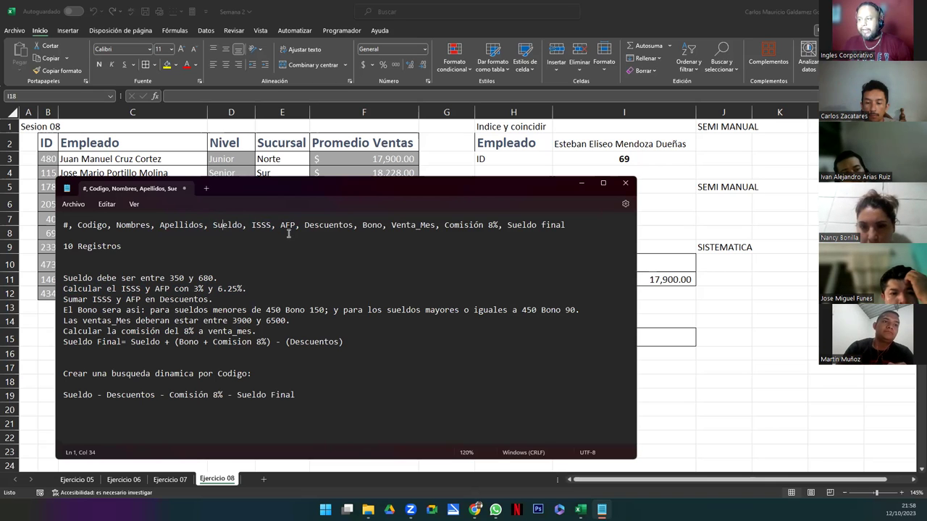
Review how Descuentos relates to ISSS and AFP, and read the Bono rule for salaries under 450.
left_click(329, 225)
double_click(328, 225)
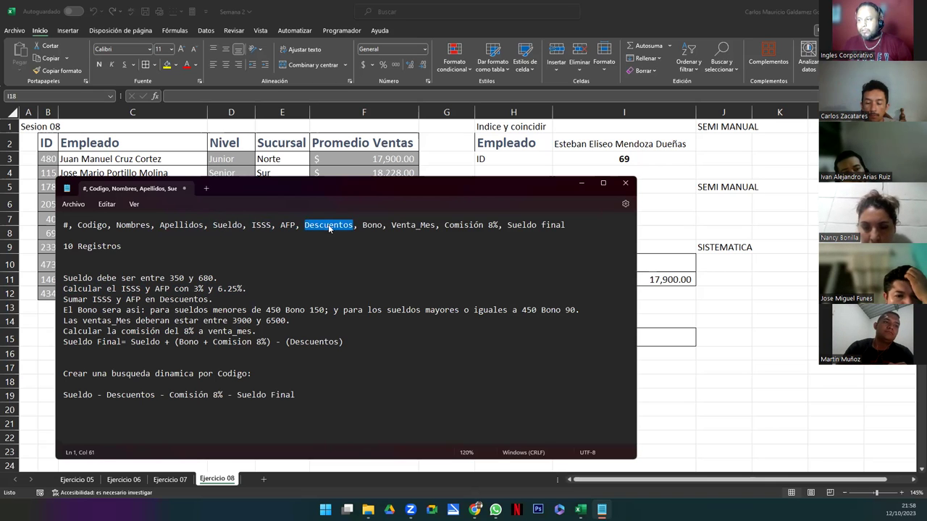
double_click(266, 226)
double_click(290, 226)
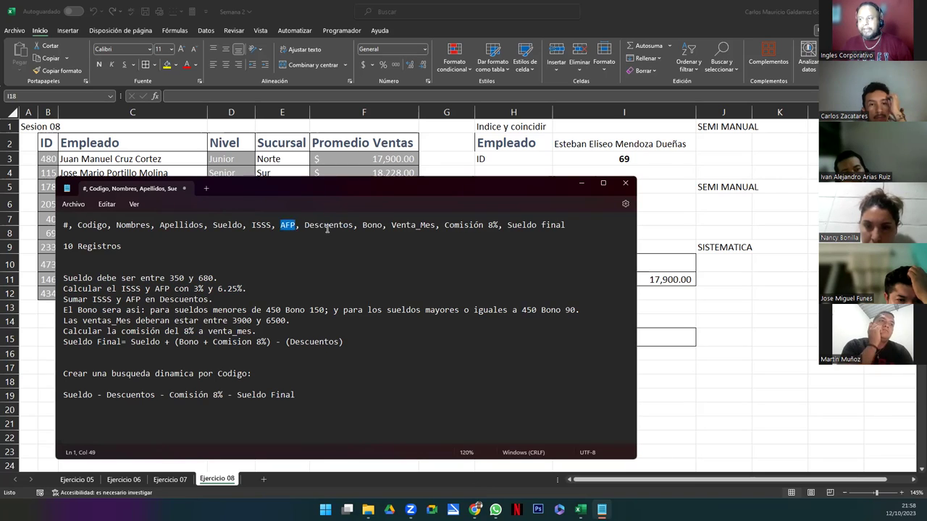
double_click(327, 226)
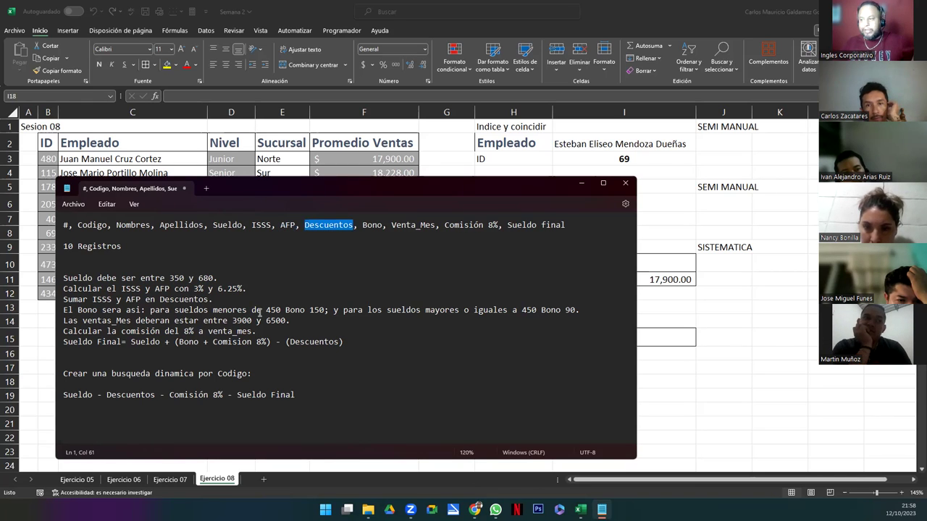
double_click(372, 226)
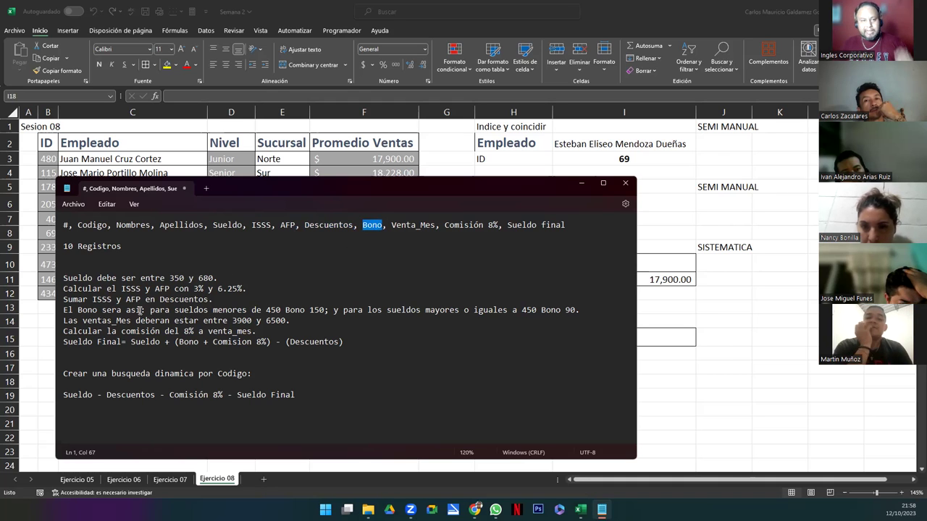
left_click_drag(151, 311, 325, 310)
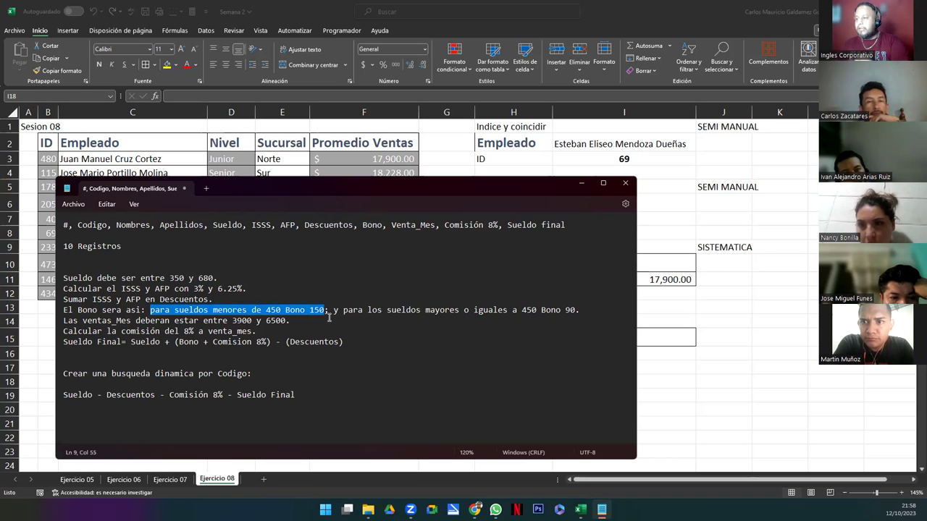
Read the Bono rule for salaries of 450 or more and match the Venta_Mes column with its range instruction.
left_click_drag(330, 312, 576, 313)
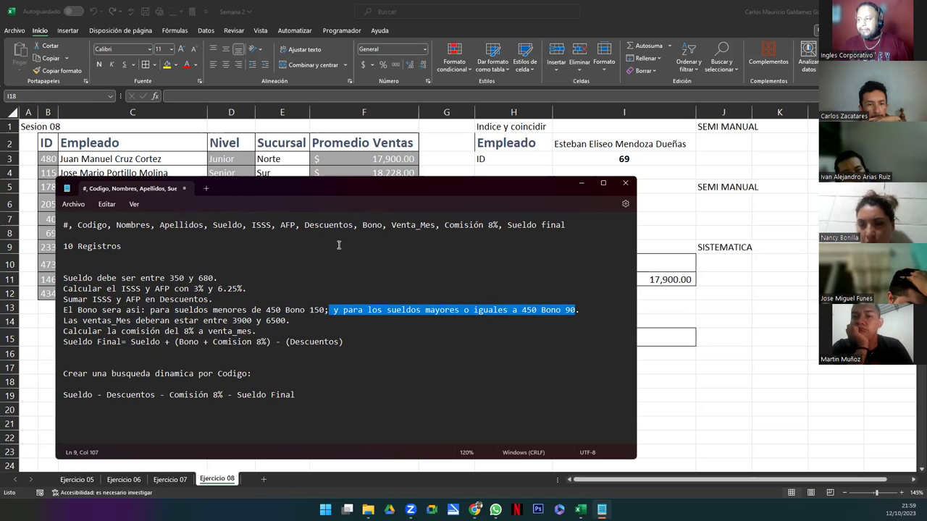
double_click(366, 225)
left_click_drag(392, 225, 437, 227)
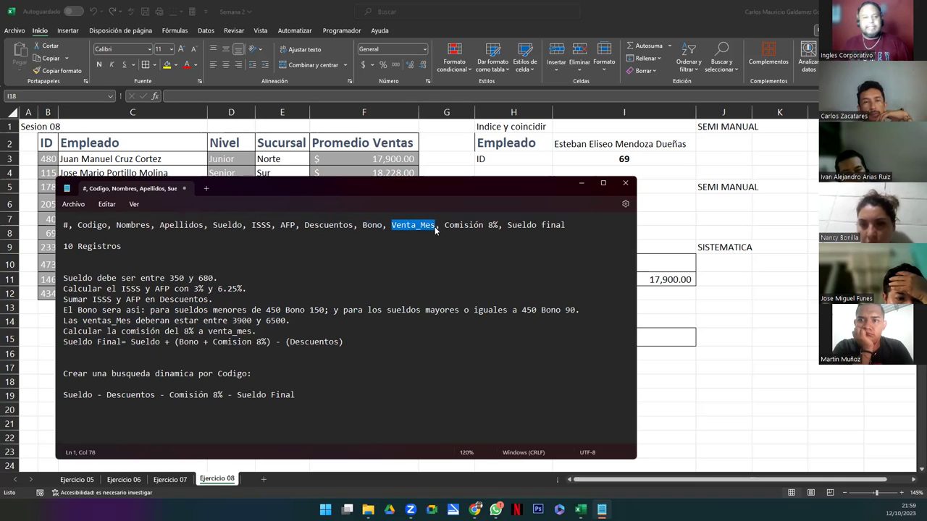
triple_click(72, 320)
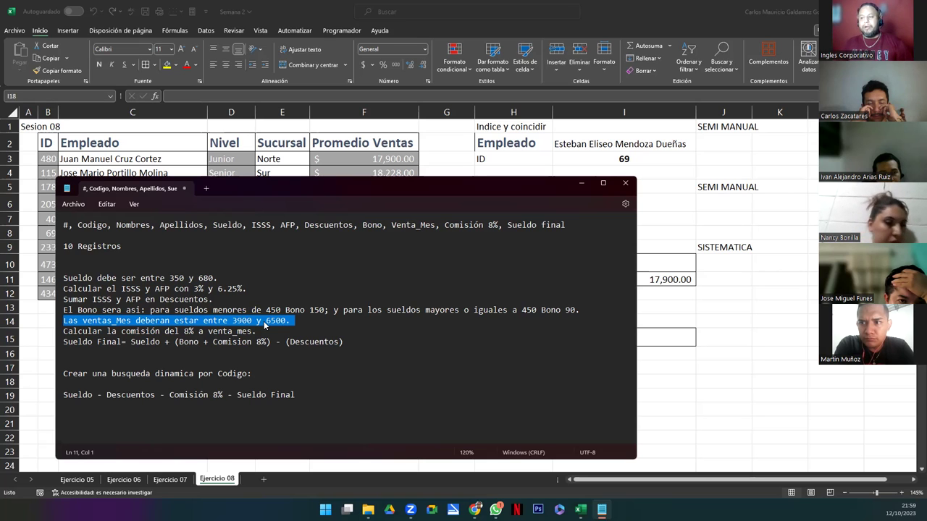
left_click(403, 226)
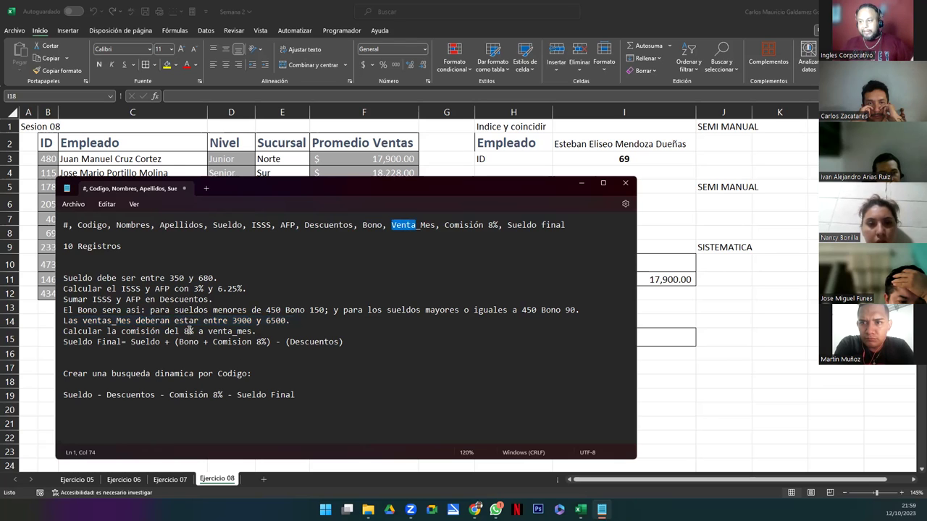
left_click_drag(230, 320, 289, 321)
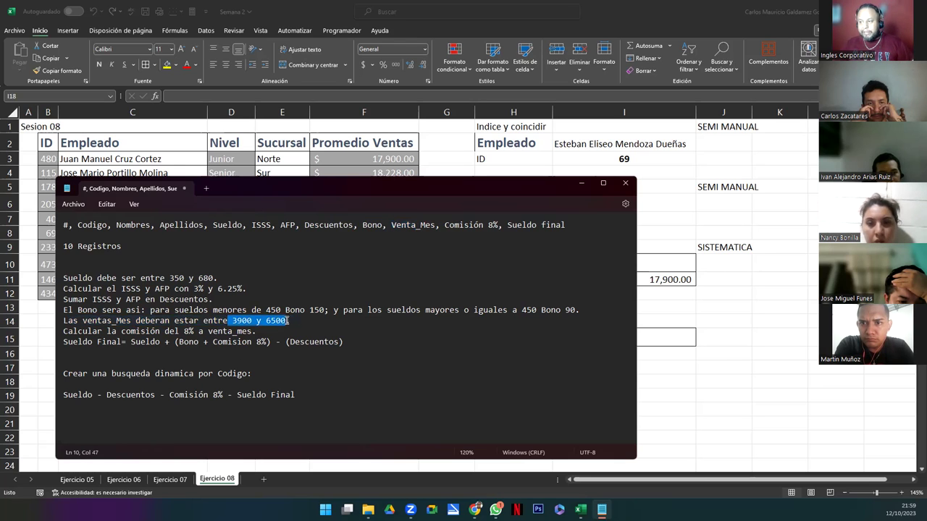
double_click(402, 225)
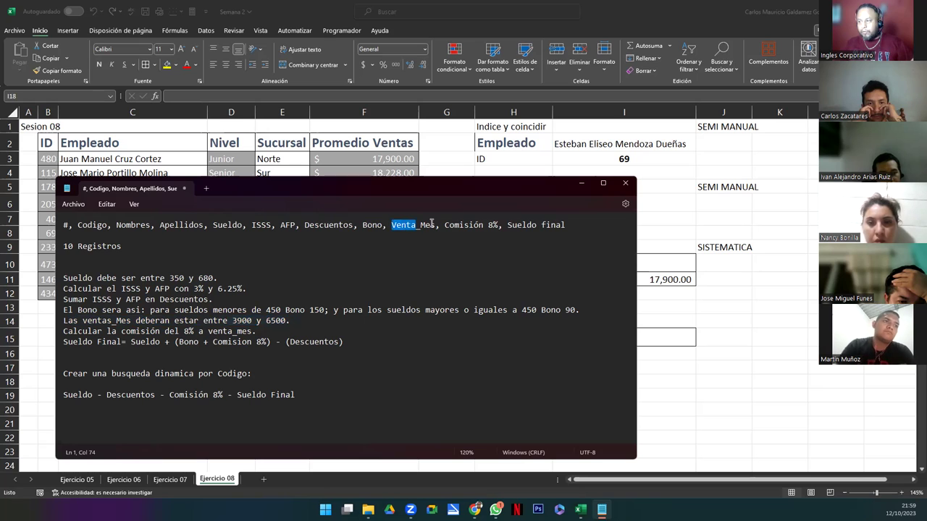
Examine the instruction for calculating the 8% commission and relate the Comisión 8% column to Venta_Mes.
left_click_drag(445, 225, 499, 225)
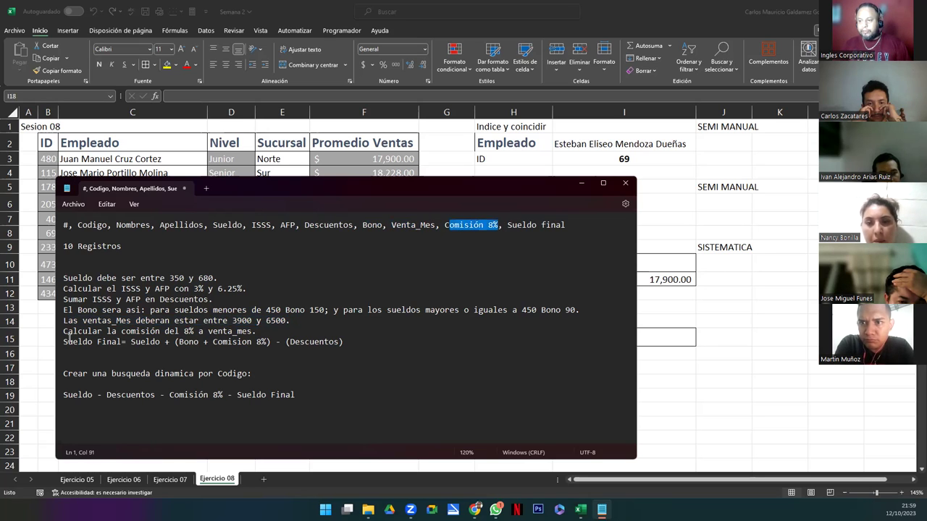
triple_click(59, 334)
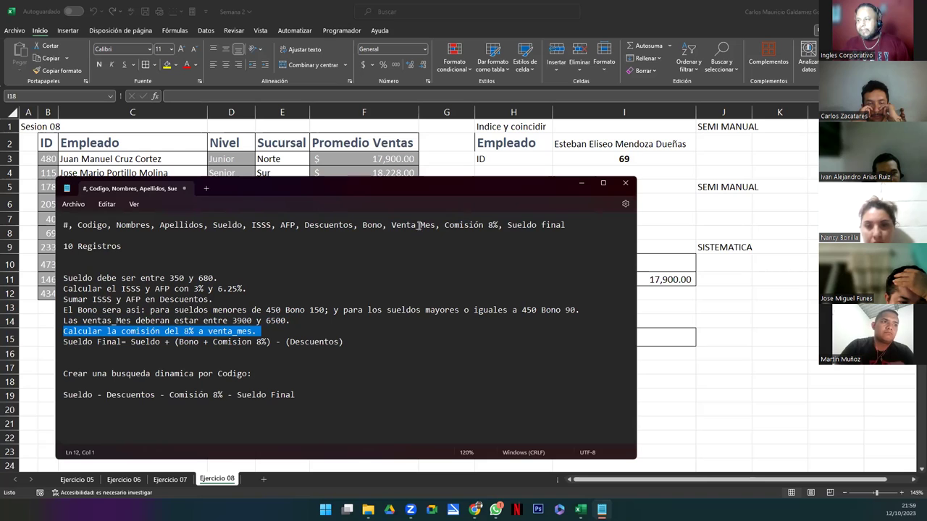
left_click_drag(391, 225, 434, 228)
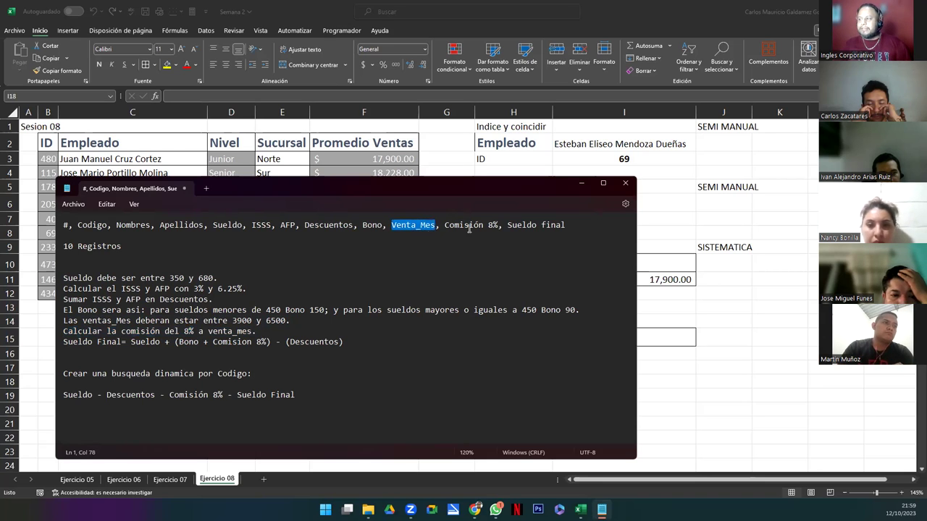
left_click_drag(487, 226, 500, 226)
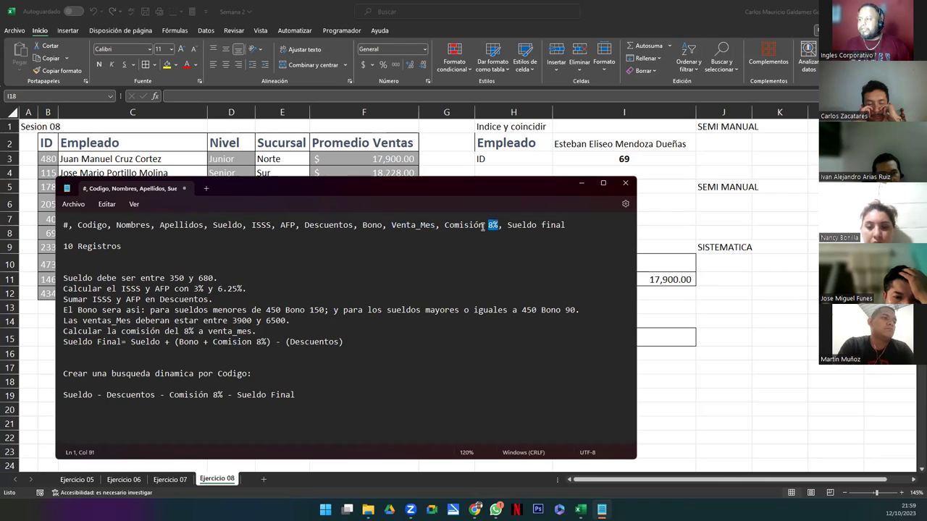
left_click_drag(443, 226, 496, 229)
key("shift+Down")
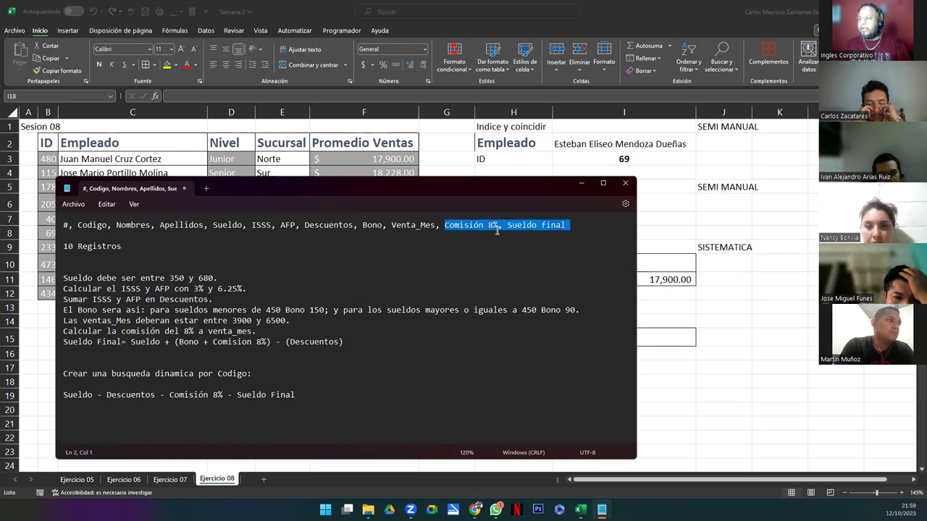
left_click(498, 229)
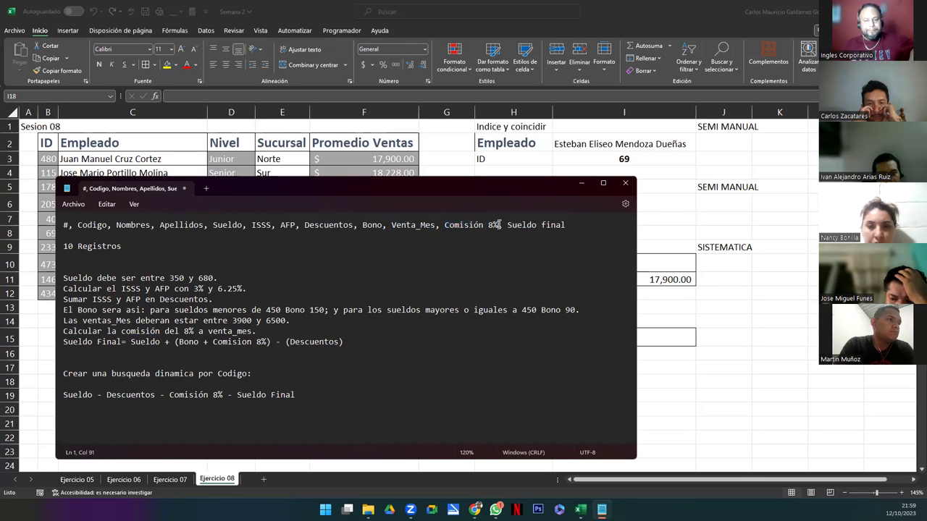
Review the Sueldo Final formula and match its terms with the Sueldo, Bono, Comisión 8% and Descuentos columns.
double_click(140, 346)
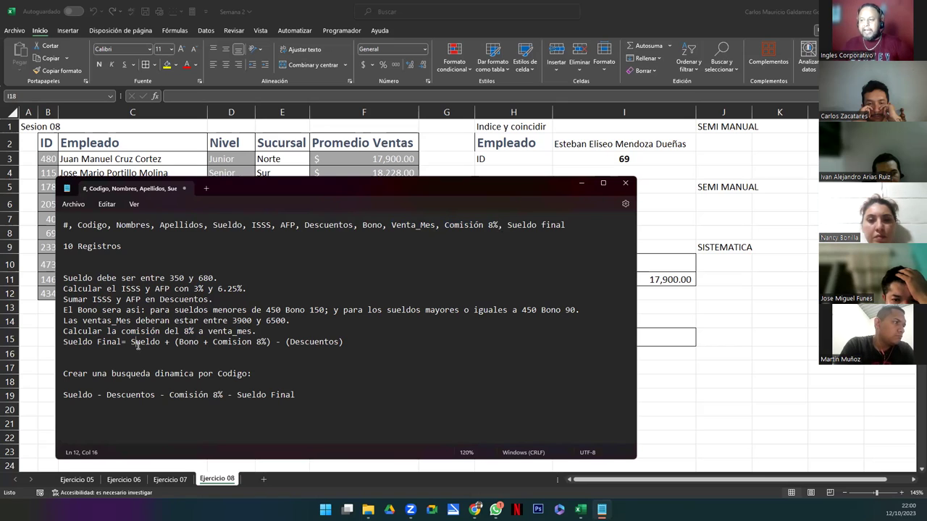
double_click(227, 225)
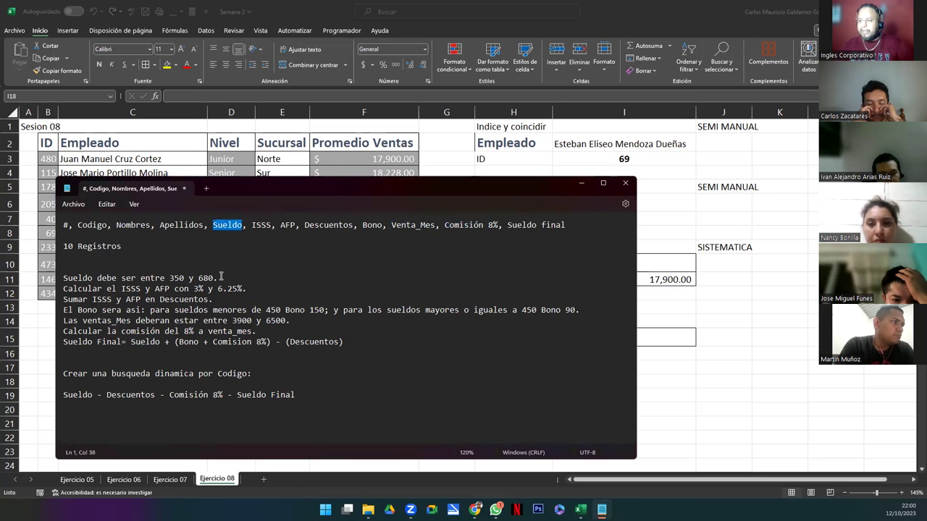
left_click_drag(179, 343, 271, 342)
left_click(372, 225)
double_click(372, 226)
left_click_drag(444, 226, 500, 227)
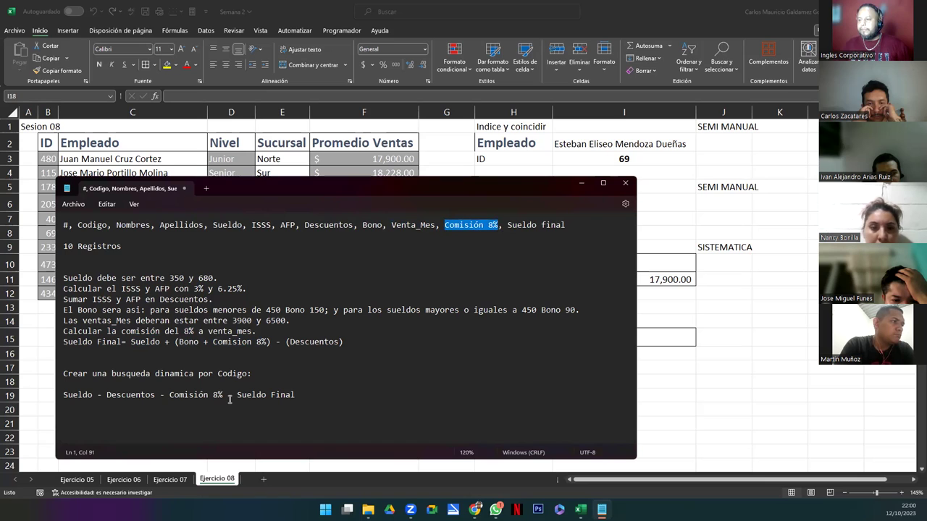
double_click(299, 343)
double_click(324, 226)
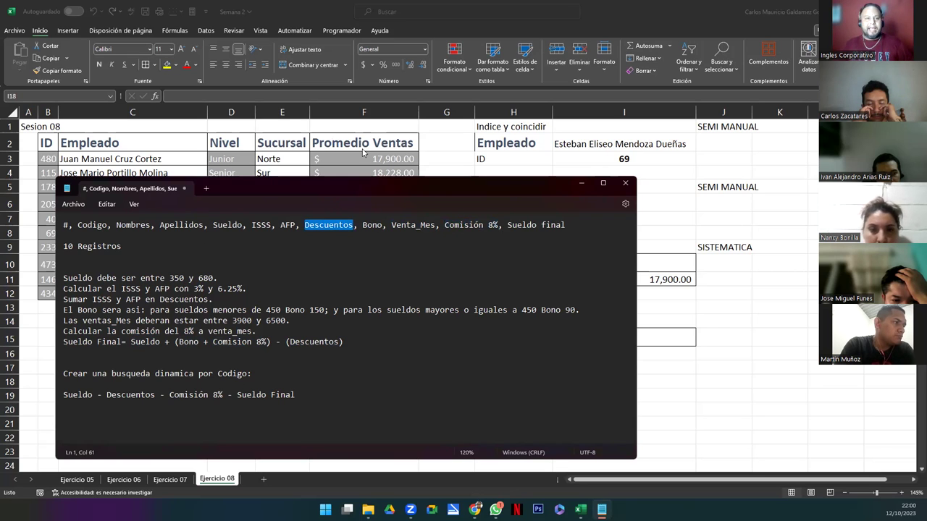
Read the dynamic search instruction, locate its Codigo column in the column list, and review the fields it must return.
left_click(57, 377)
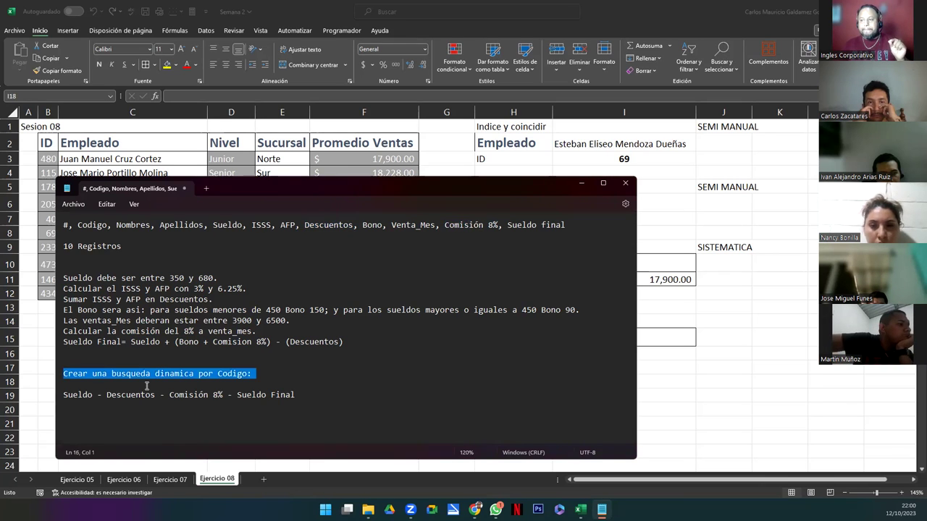
left_click(228, 379)
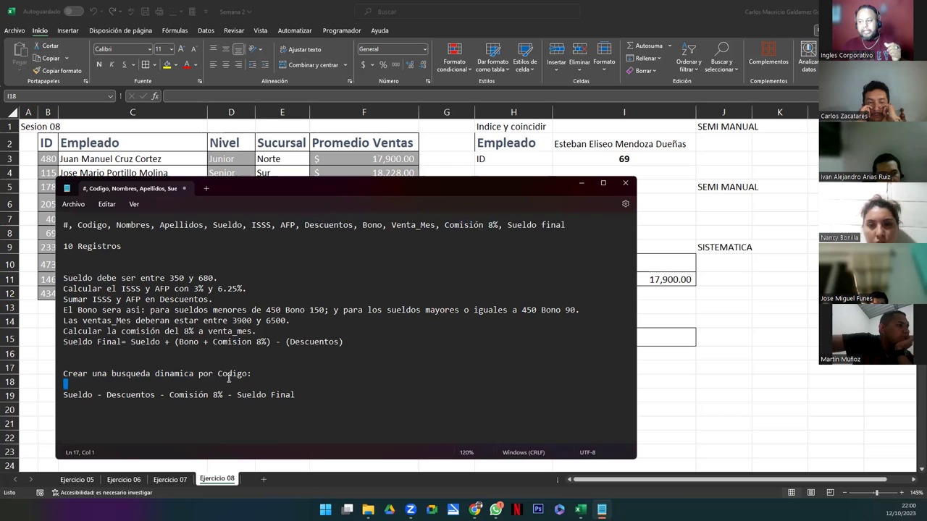
double_click(229, 375)
double_click(94, 226)
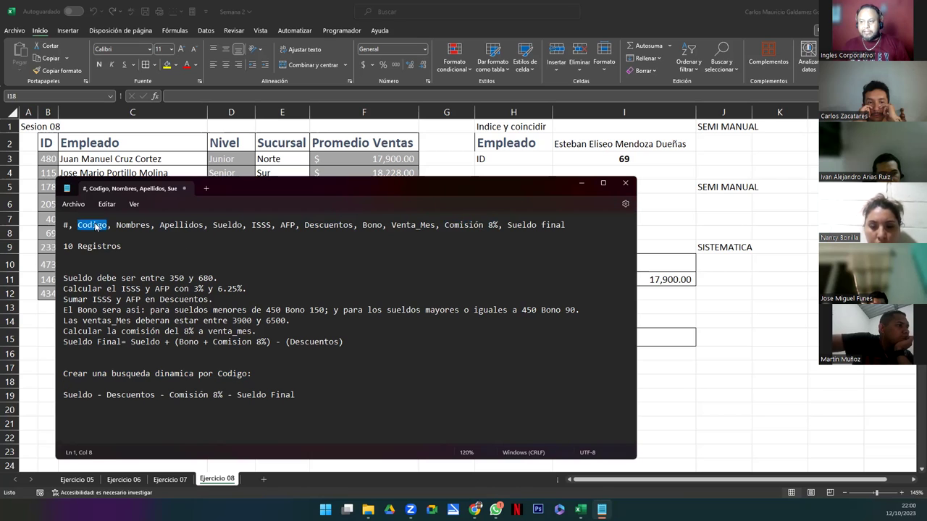
left_click(66, 225)
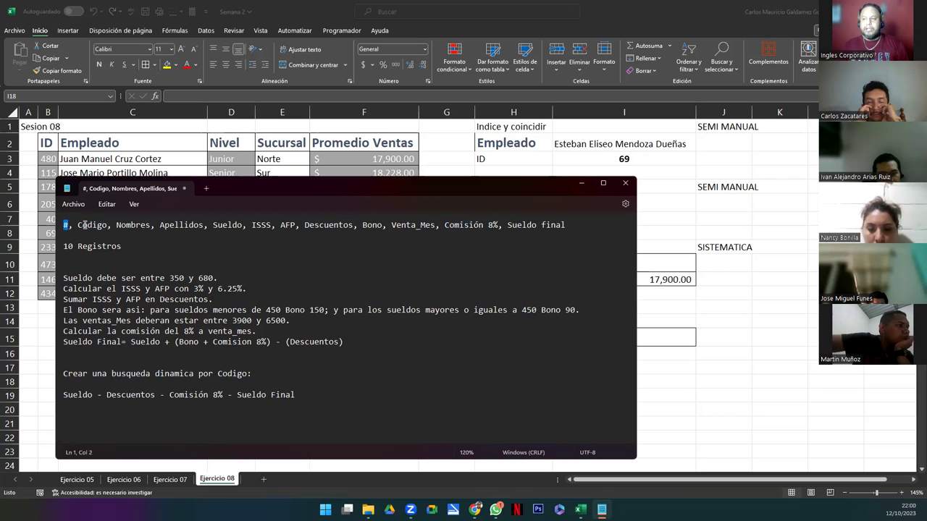
double_click(87, 225)
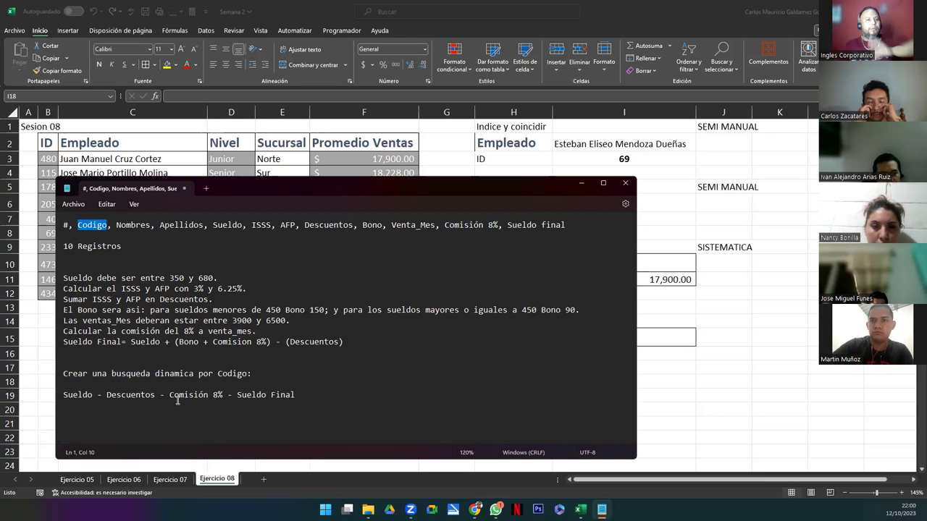
double_click(72, 395)
left_click_drag(107, 397, 296, 399)
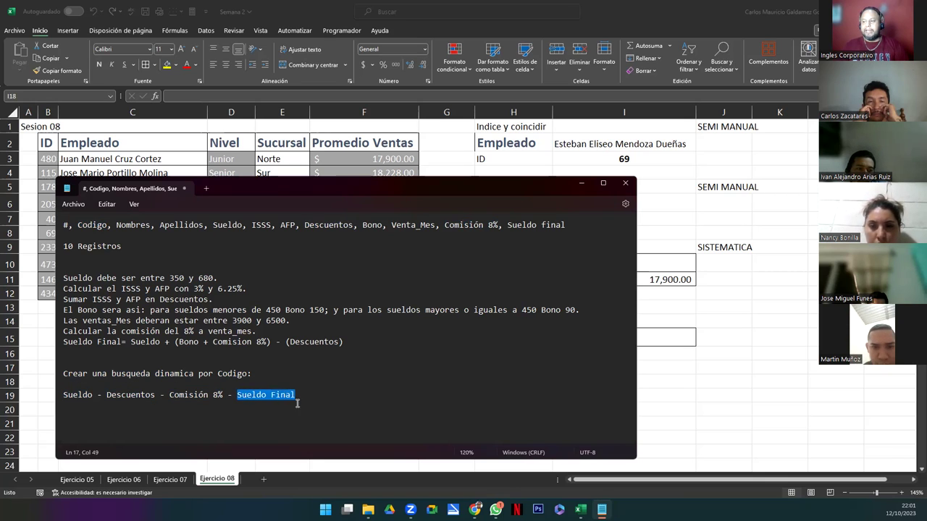
Switch to Excel and choose ID 233 in the lookup block with Sueldo, Descuentos, Comision 8% and Sueldo Final.
left_click(701, 358)
left_click_drag(542, 345, 614, 398)
left_click(652, 340)
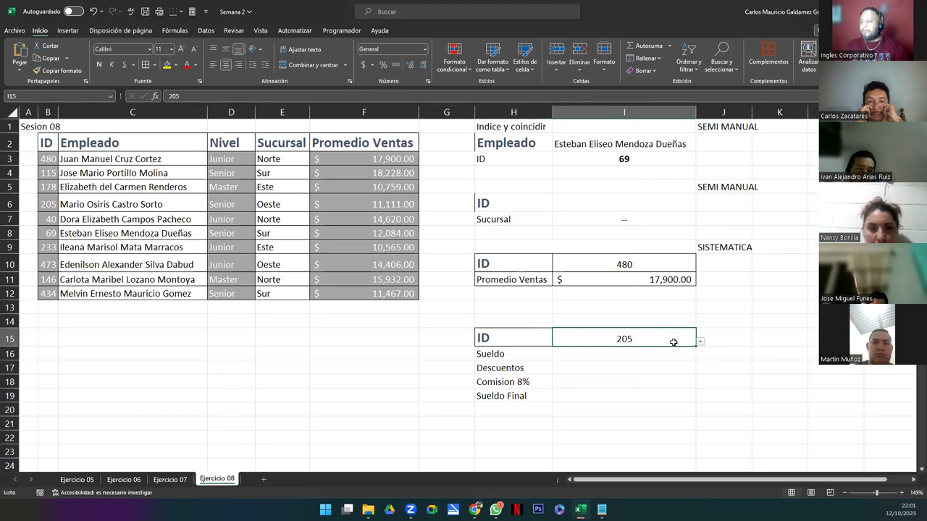
left_click(700, 342)
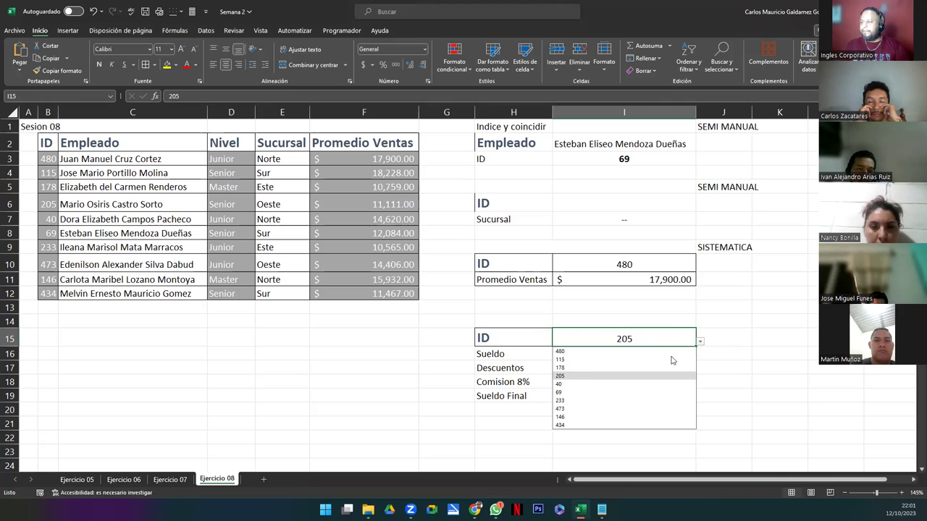
left_click(580, 401)
left_click(577, 359)
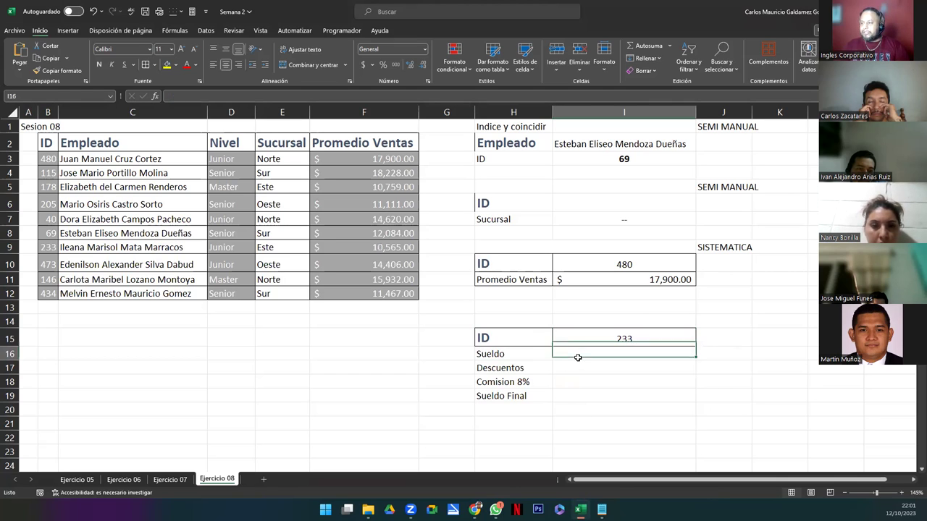
left_click(578, 371)
left_click(581, 383)
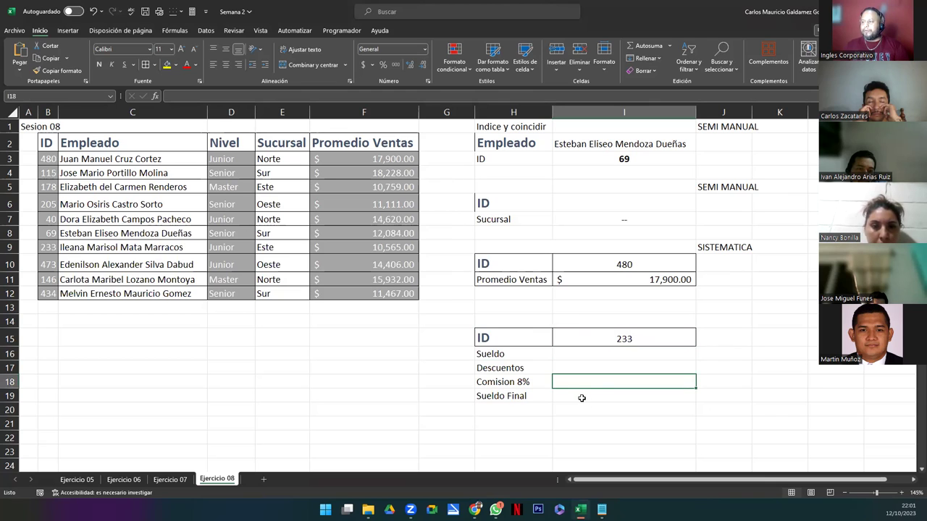
Examine the SISTEMATICA block's ID and Promedio Ventas cells and its INDICE and COINCIDIR formula.
left_click(82, 158)
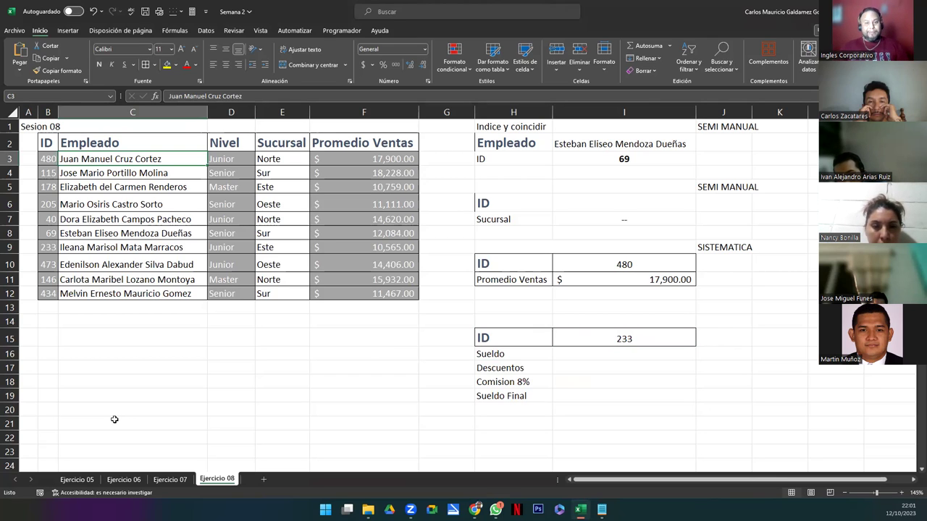
left_click_drag(507, 265, 598, 283)
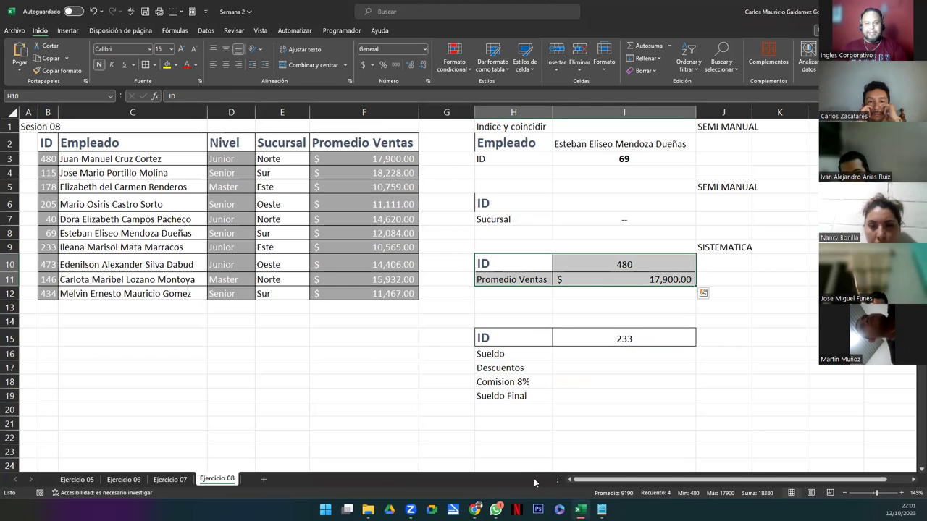
left_click(585, 286)
left_click_drag(605, 259, 505, 275)
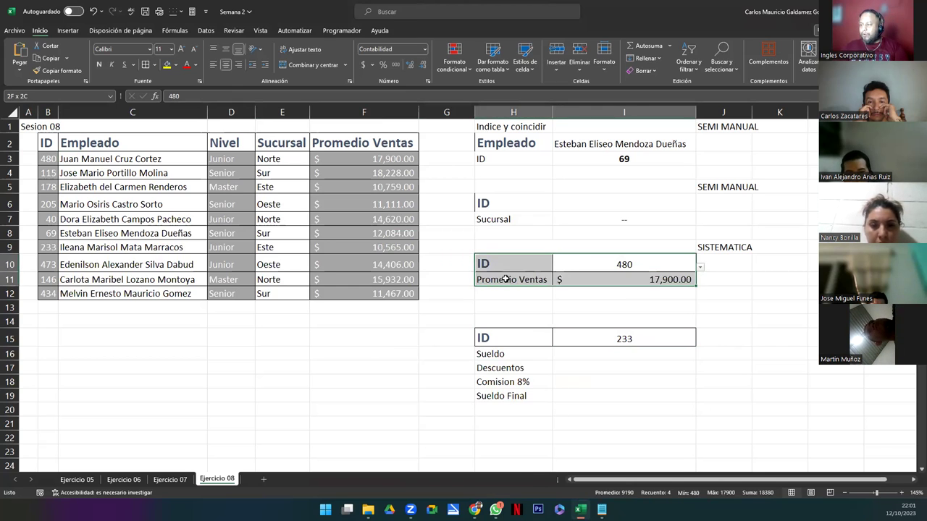
left_click(618, 264)
left_click(510, 279)
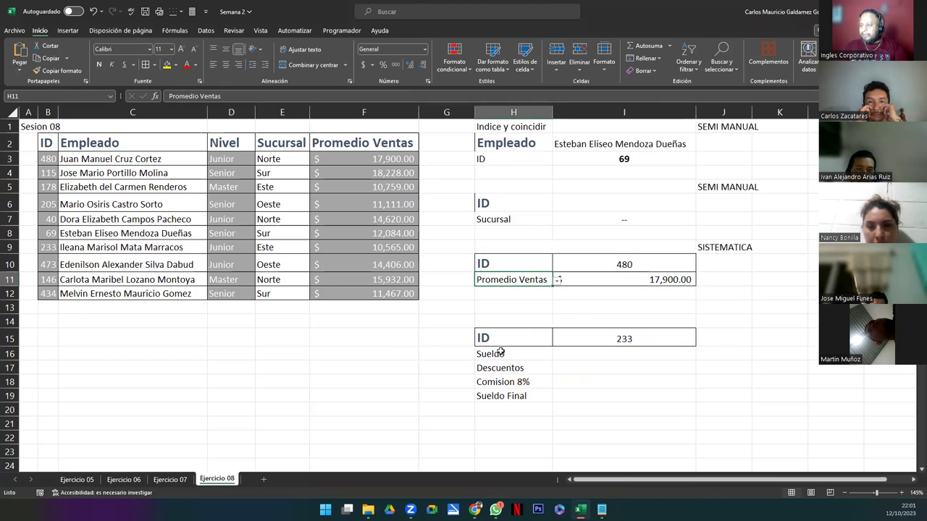
left_click(609, 282)
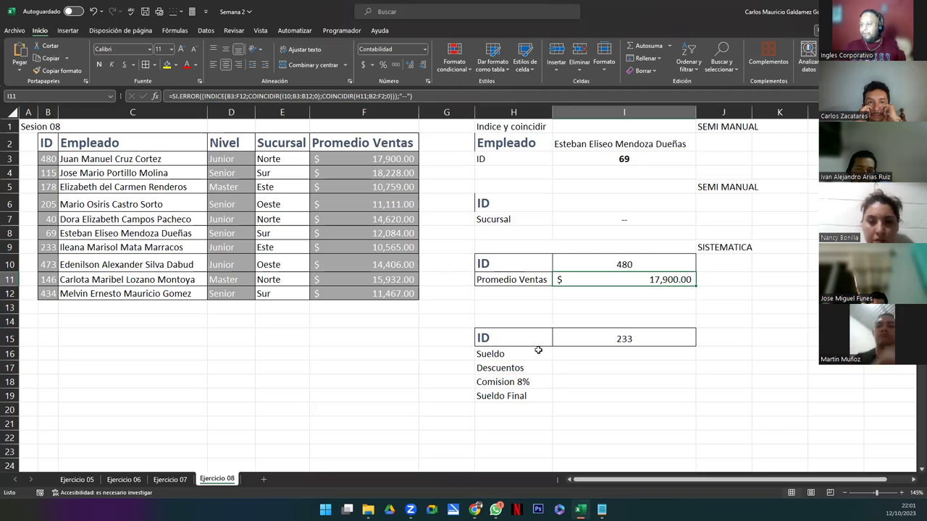
Review how the Sueldo, Descuentos and Comision 8% labels in the salary lookup block relate to its ID cell.
left_click(590, 353)
left_click(521, 354)
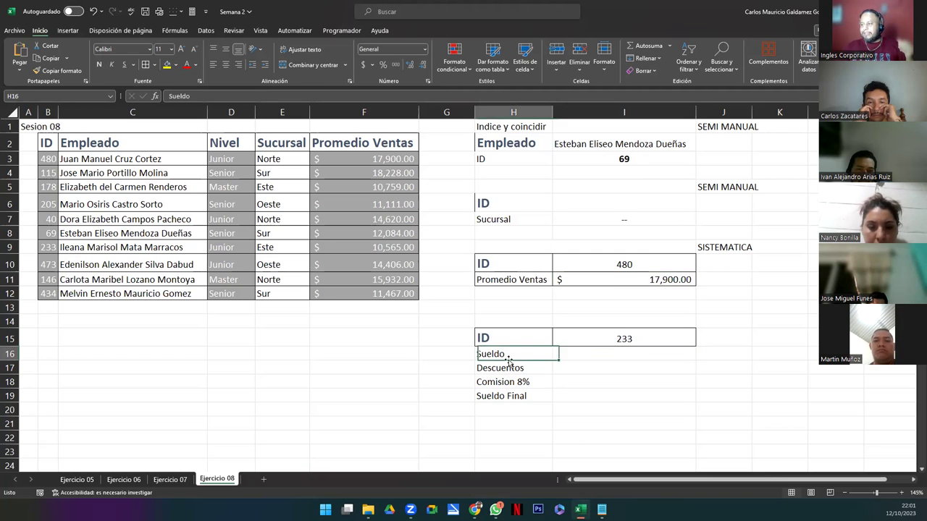
left_click(514, 369)
left_click(507, 384)
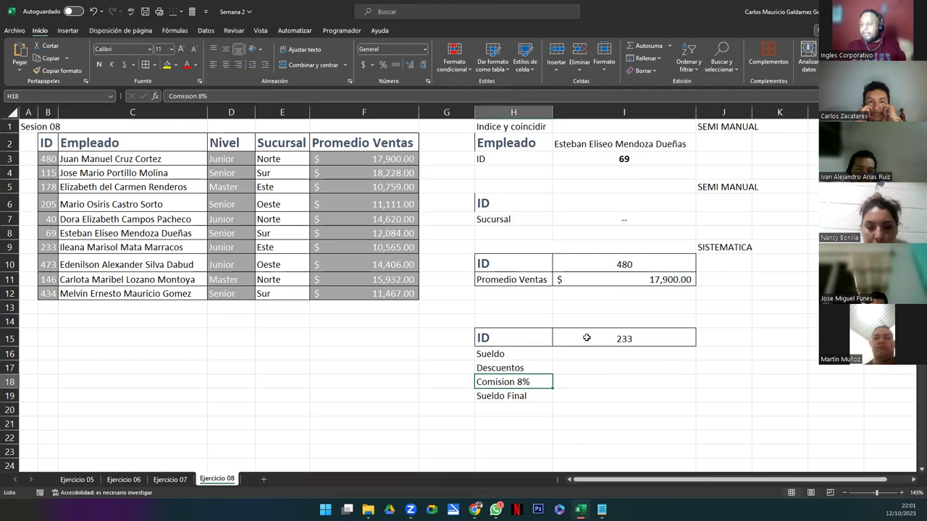
left_click(591, 336)
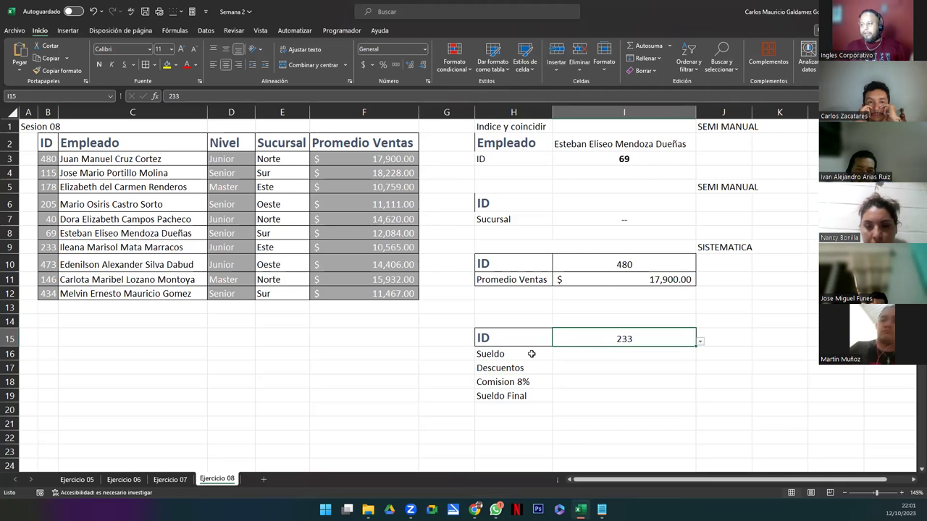
left_click(533, 353)
left_click(595, 338)
left_click(520, 369)
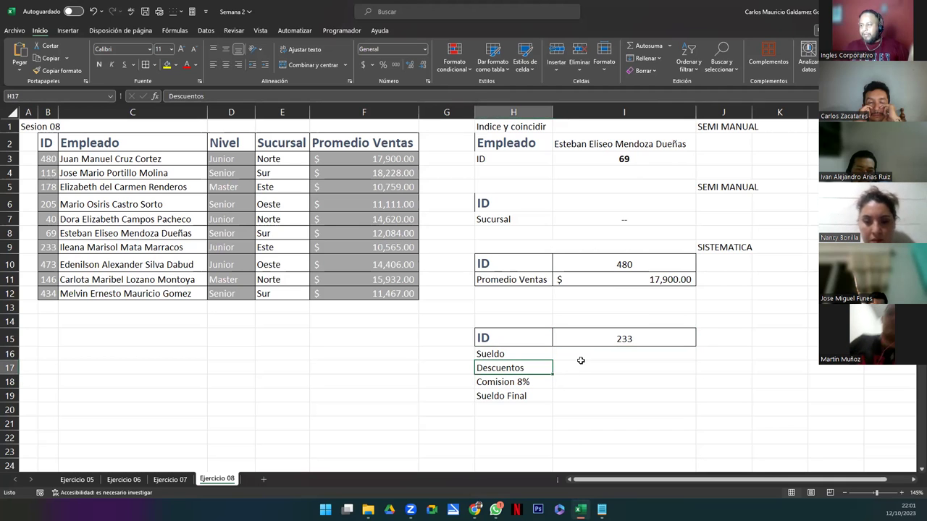
Compare the Comision 8% and Sueldo Final labels in the salary lookup block with the ID cell that drives them.
left_click(598, 339)
left_click(530, 383)
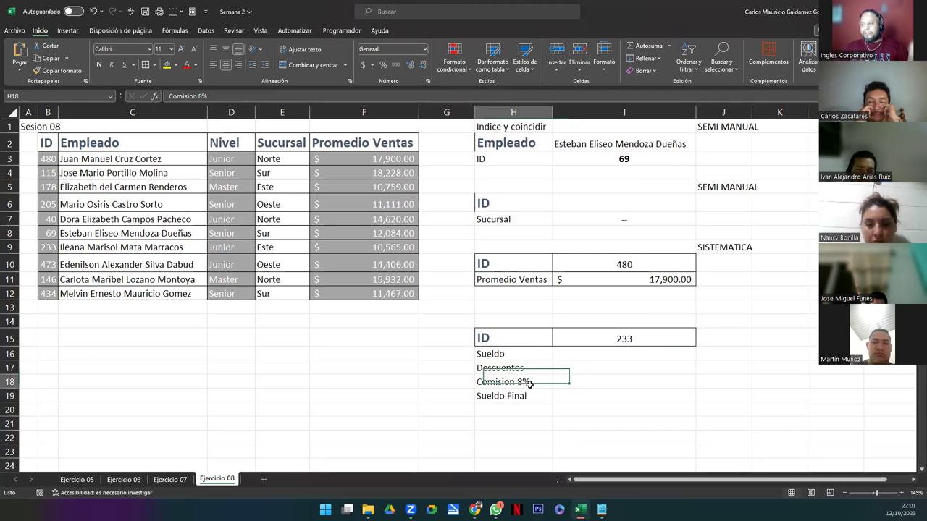
left_click(612, 335)
left_click(510, 396)
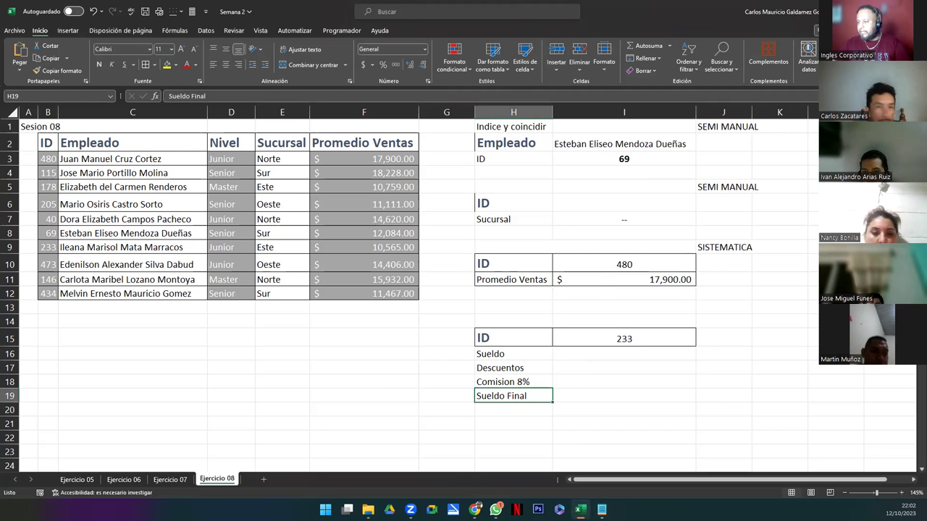
Switch to Notepad to review the salary exercise's rules and Codigo search instruction, and return to the Ejercicio 08 sheet in Excel.
left_click(602, 510)
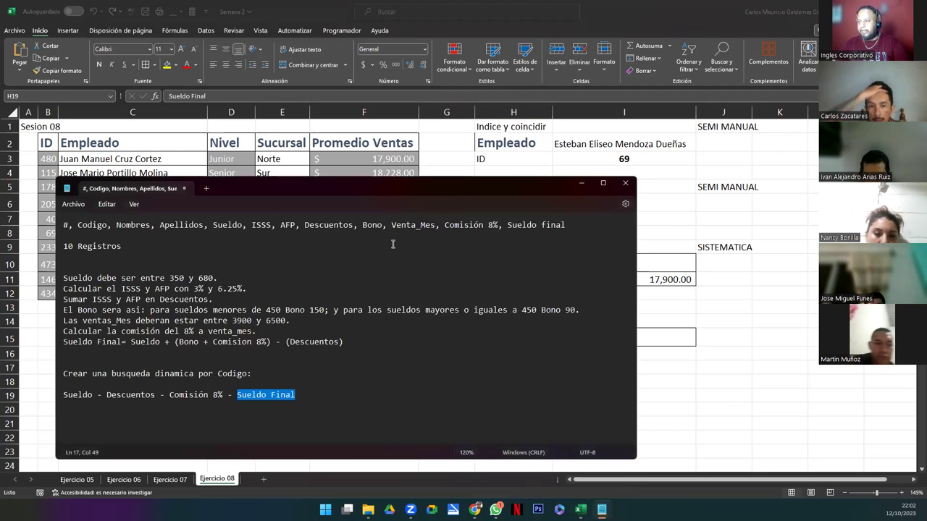
left_click_drag(354, 191, 441, 119)
left_click(404, 326)
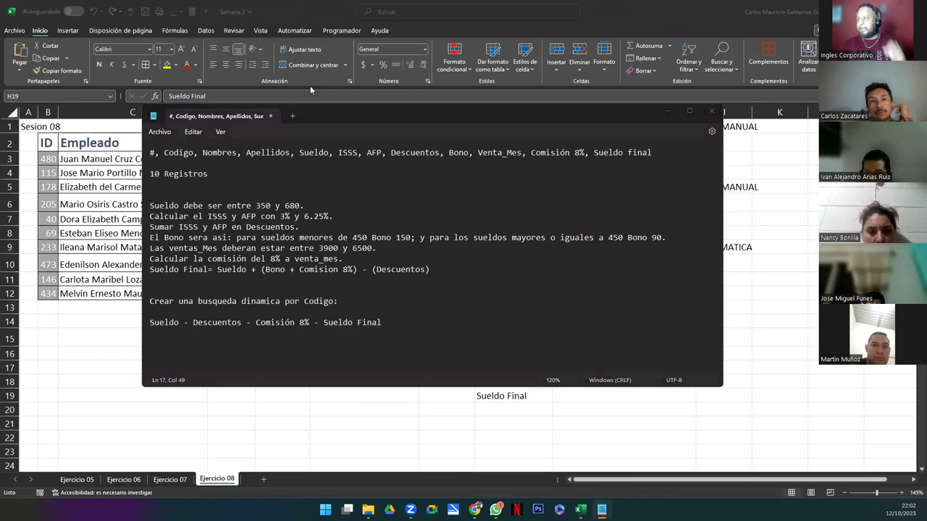
left_click(668, 111)
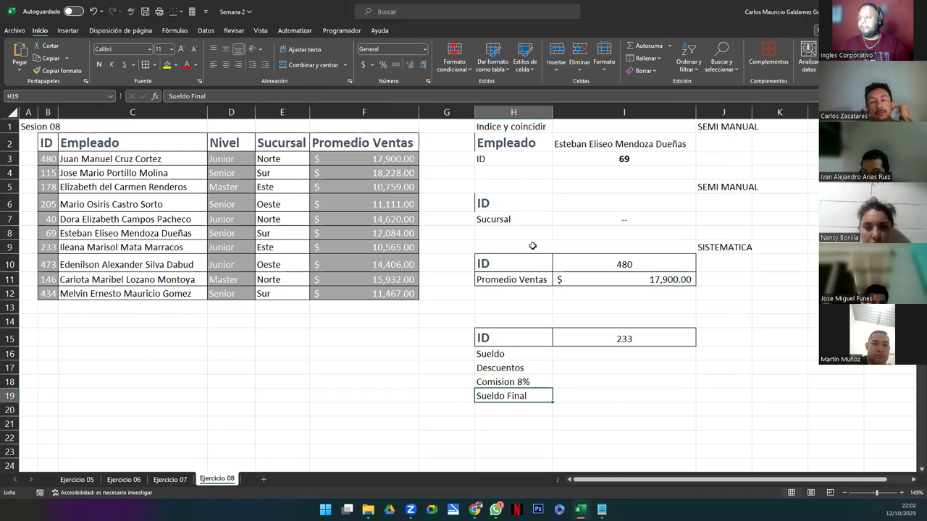
left_click(512, 247)
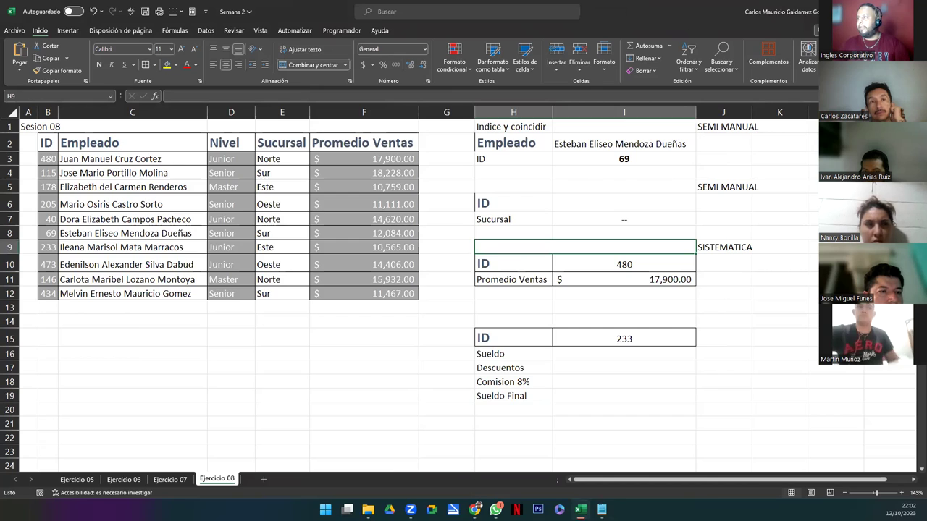